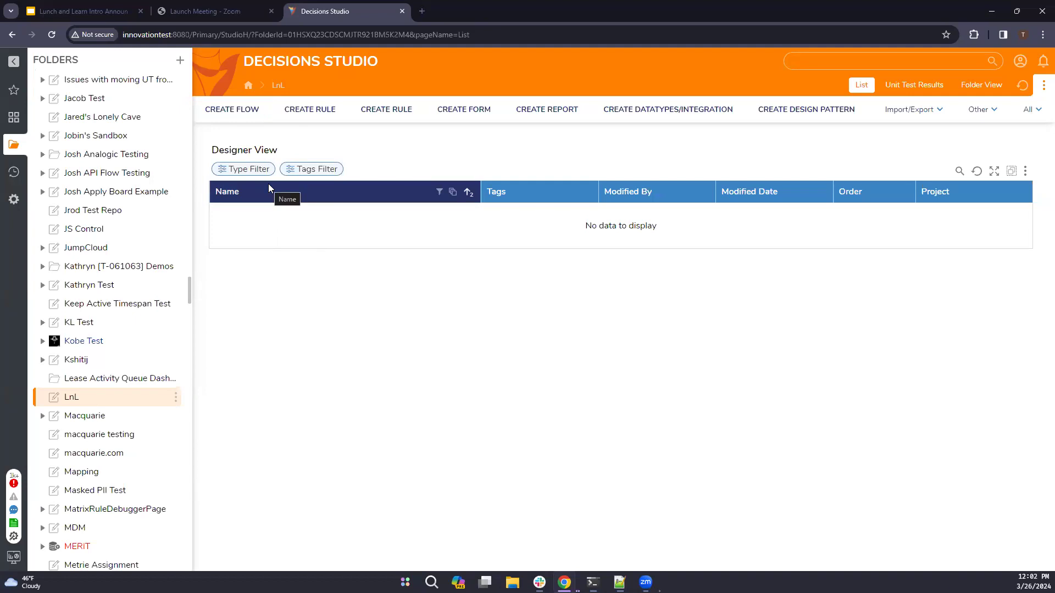
- Create a standard Form in the LnL folder with the default name Form 1
click(250, 110)
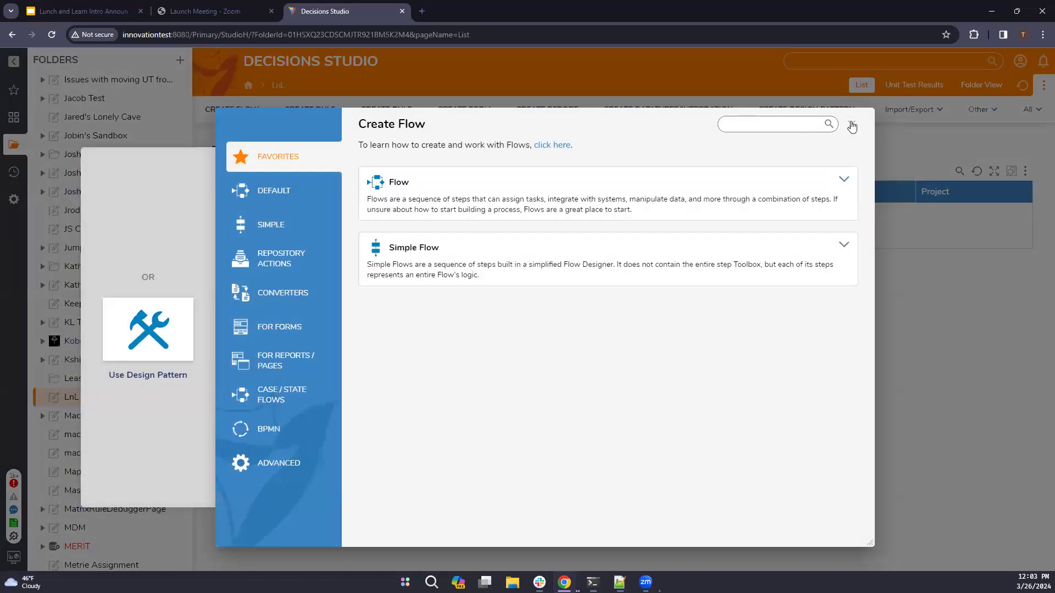
click(852, 122)
click(447, 110)
click(456, 204)
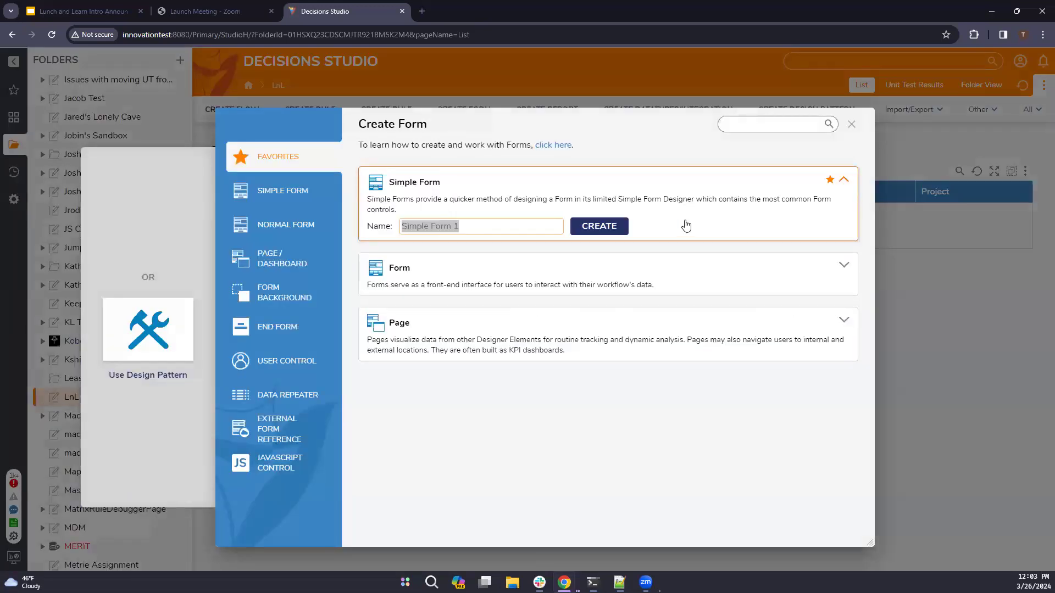
click(686, 272)
click(599, 285)
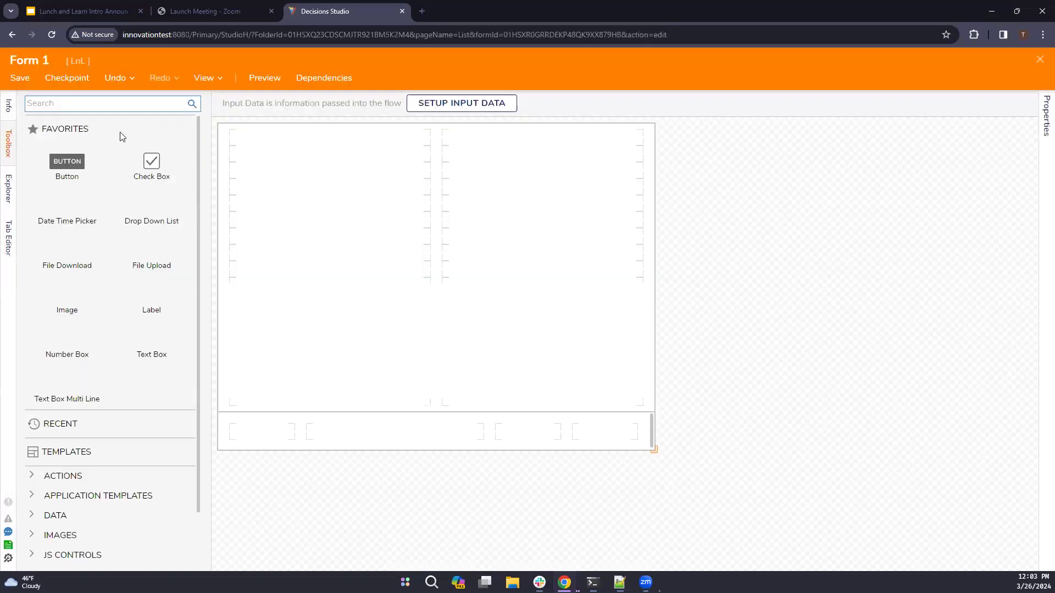
- Add a Data Repeater to the lower area of the form and widen it across both columns
scroll(117, 471, down, 1)
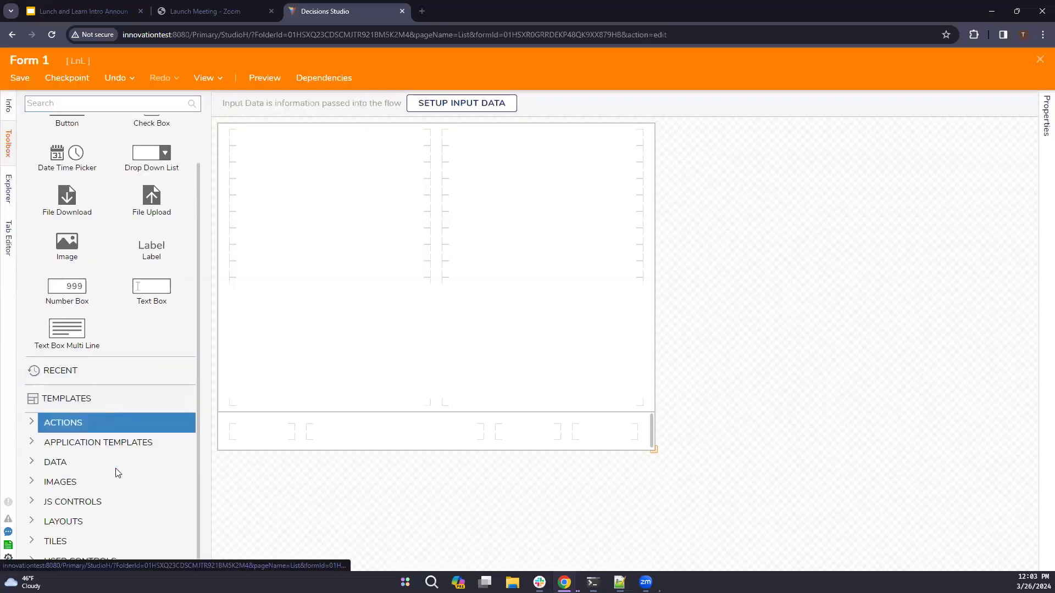
click(124, 106)
text(data)
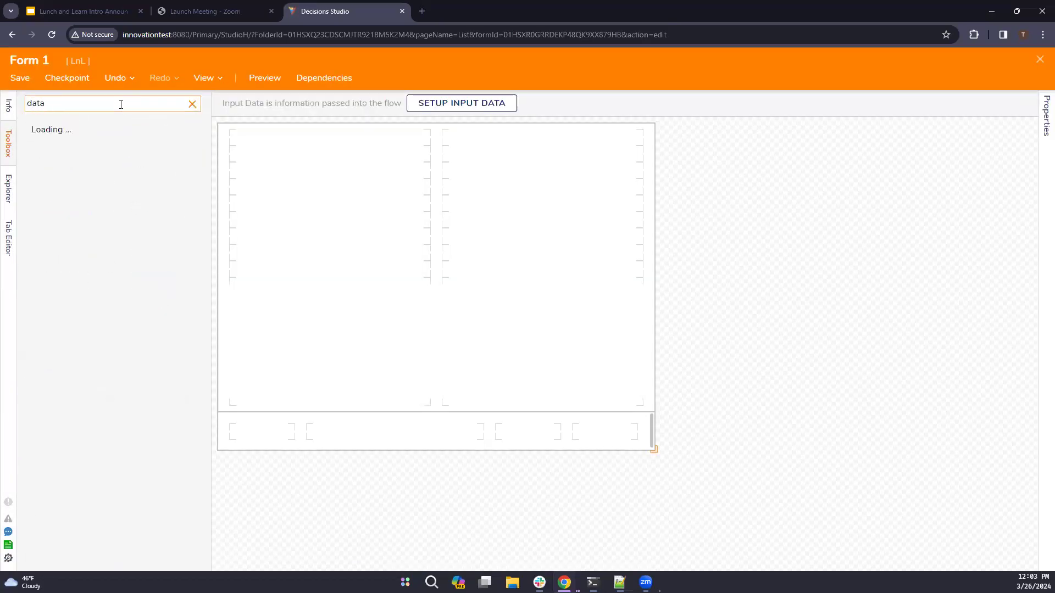
text( repeater)
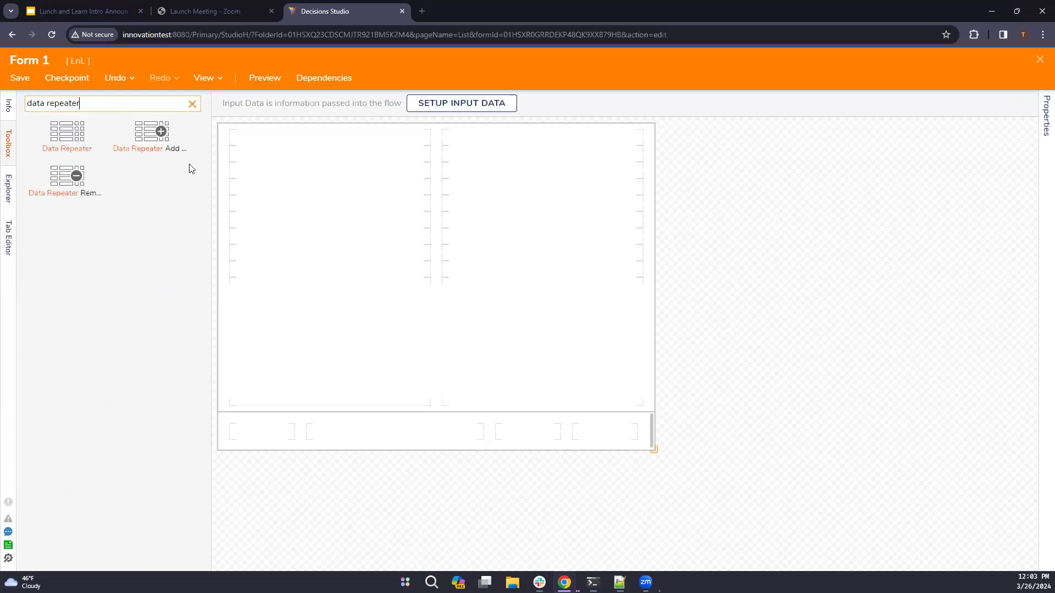
drag(68, 136, 322, 398)
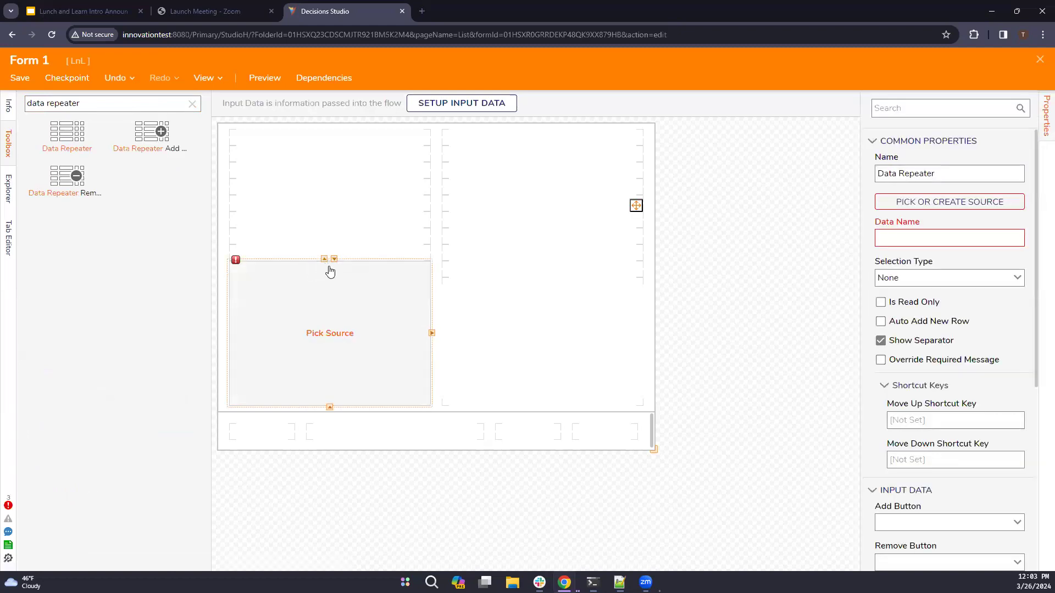
click(431, 334)
click(309, 341)
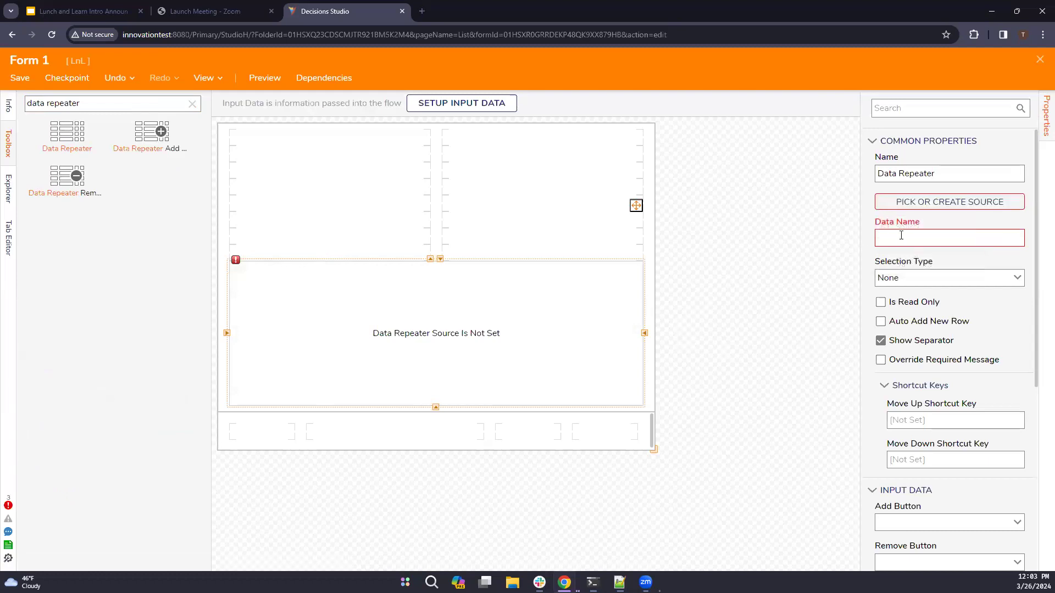
- Create a new Repeater Control with the default name Repeater Control 1 as the Data Repeater's source
click(937, 202)
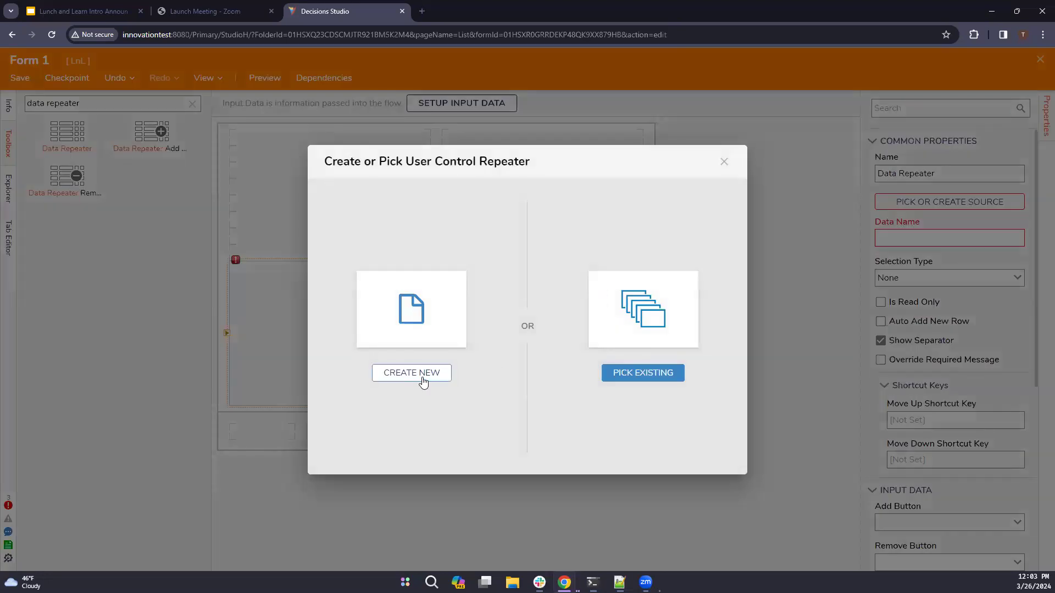
click(423, 374)
click(424, 168)
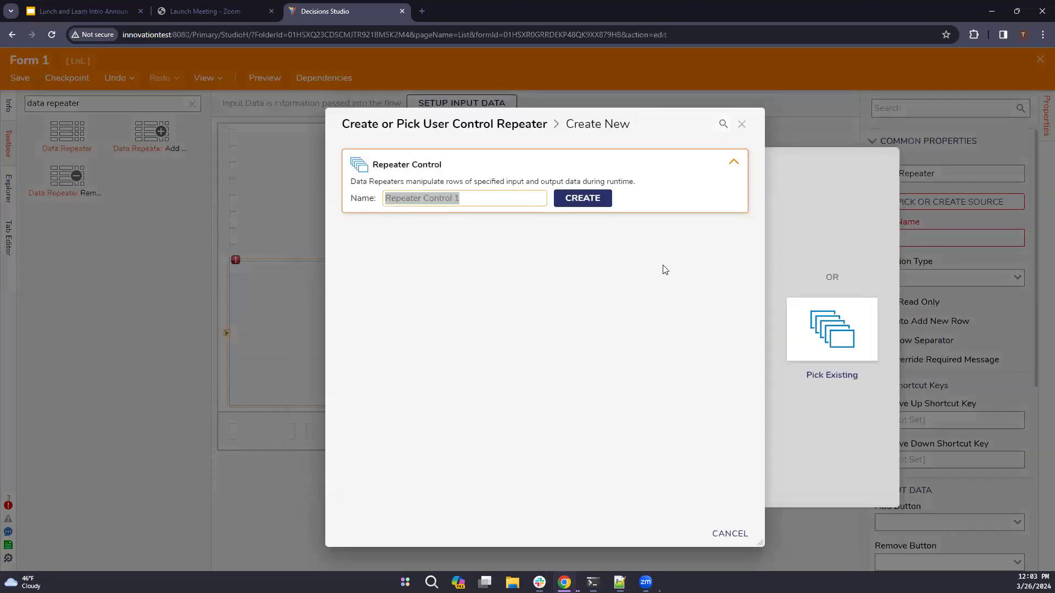
click(572, 199)
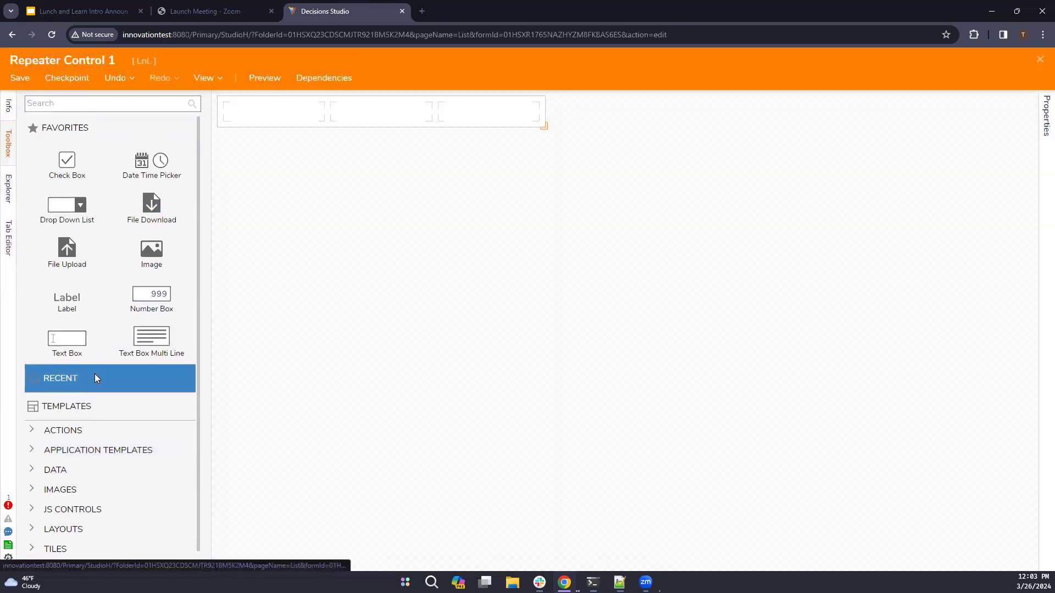
- Place text boxes in the repeater's first two cells and set their data names to Ticker and Name
drag(66, 341, 252, 112)
drag(74, 344, 384, 114)
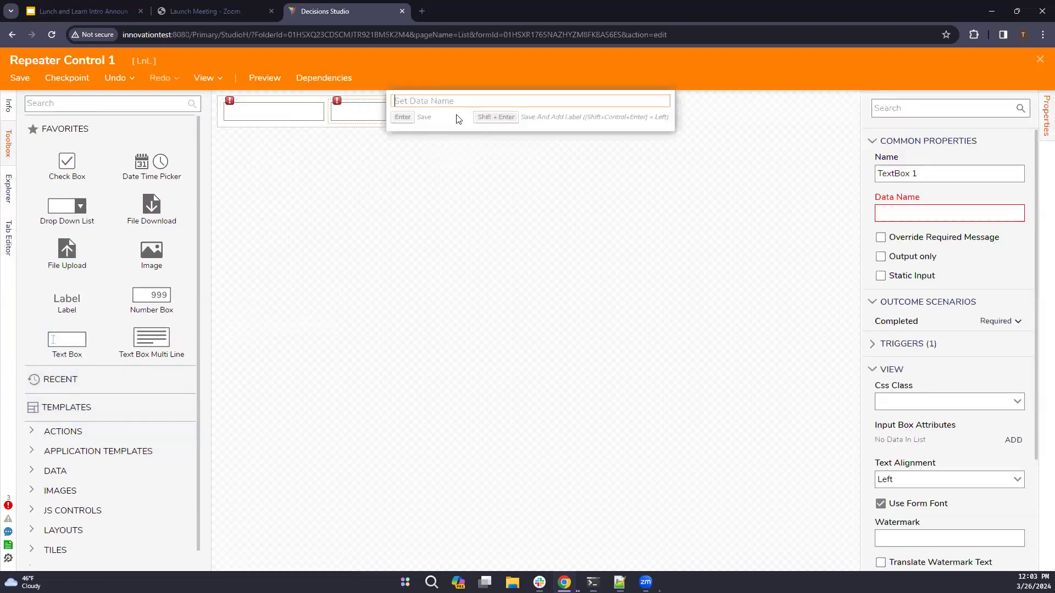
click(245, 116)
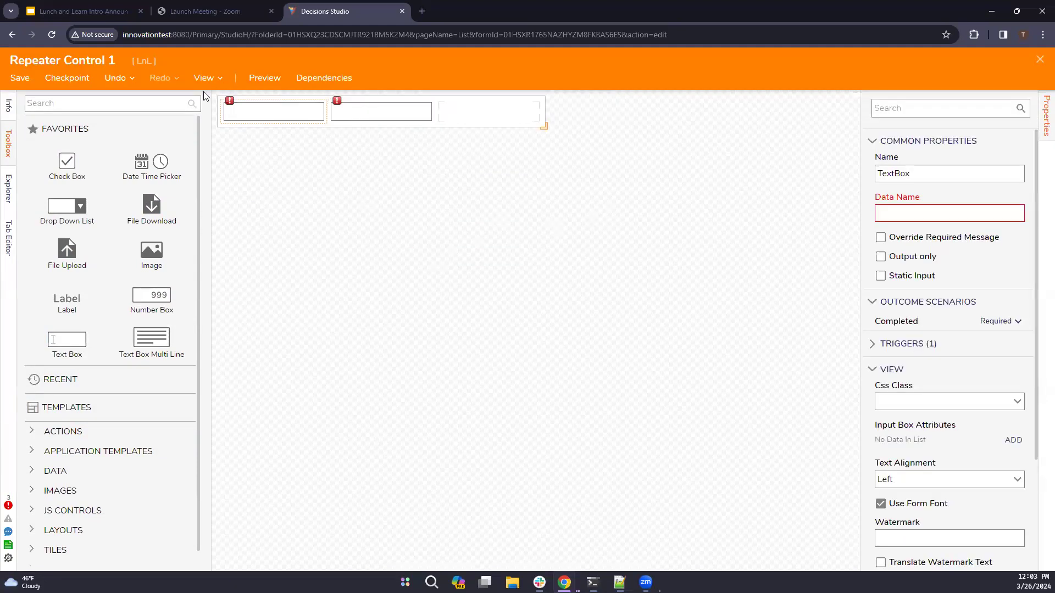
click(915, 214)
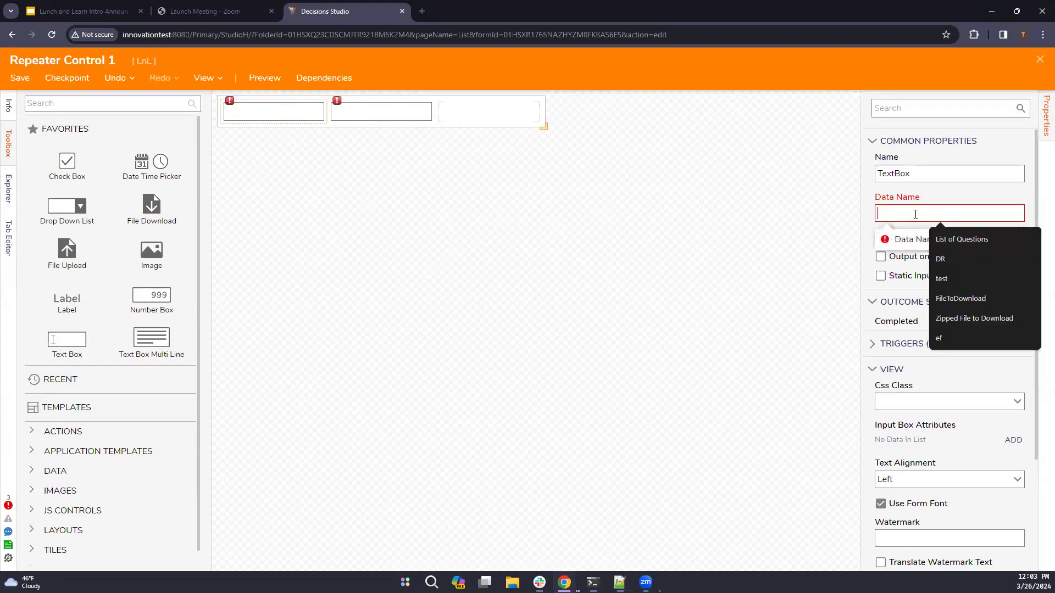
text(Ticker)
click(898, 214)
text(Name)
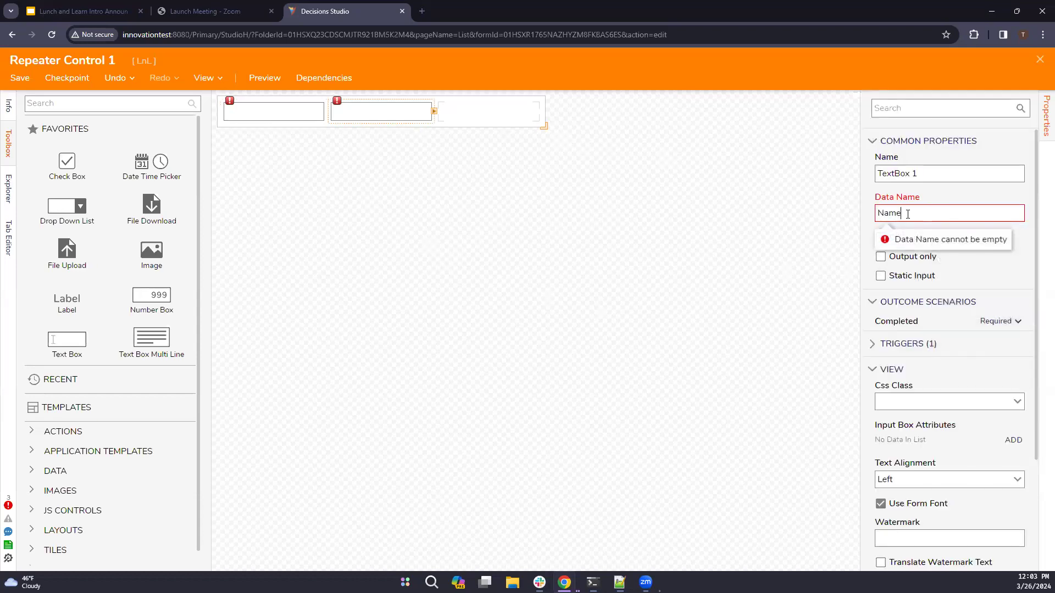
scroll(937, 394, down, 3)
scroll(901, 359, up, 2)
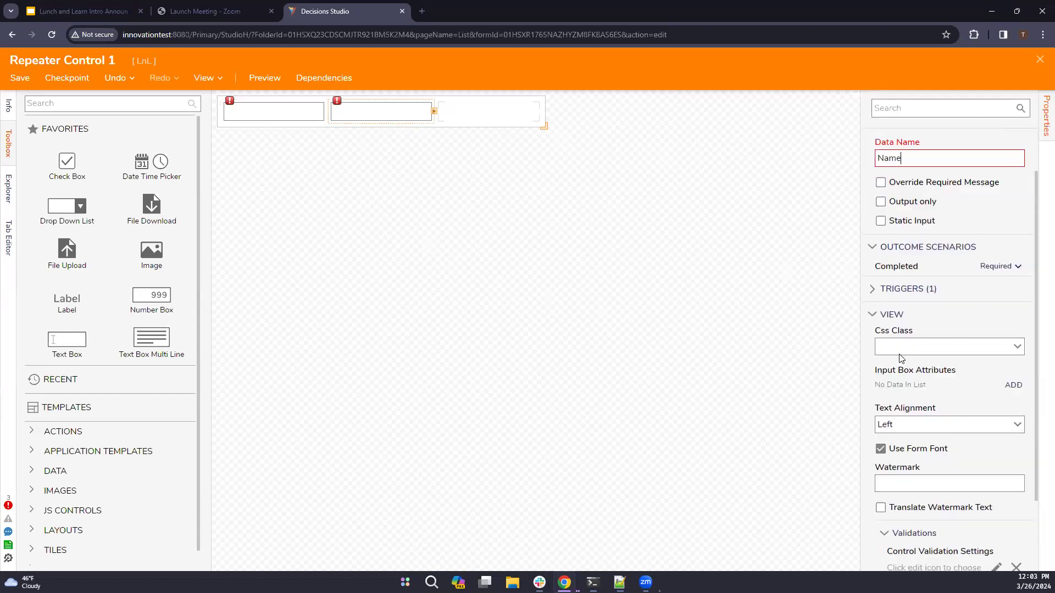
scroll(901, 359, up, 1)
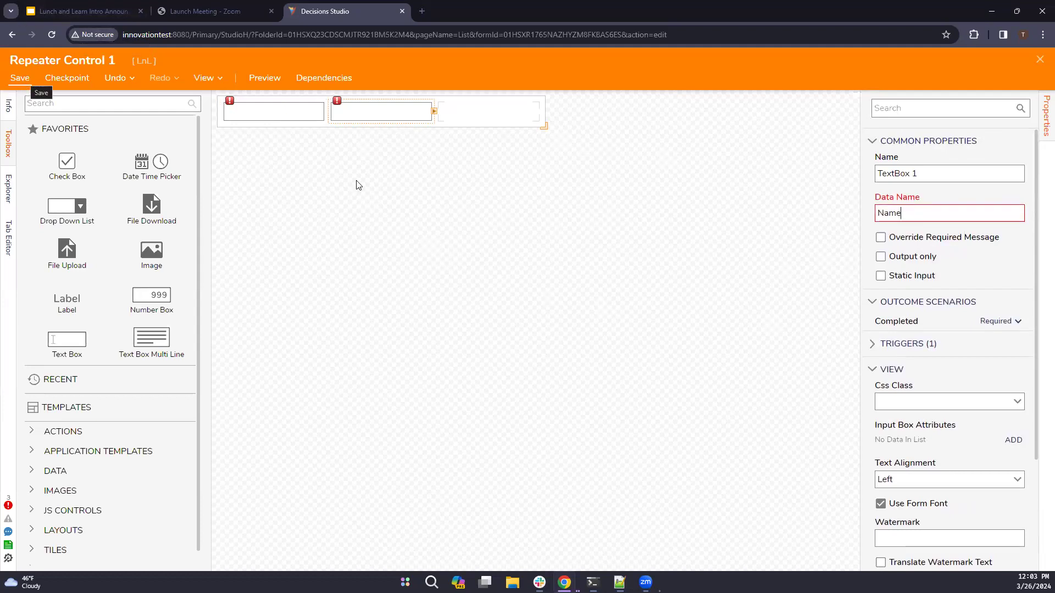
- Save the repeater control with its Ticker and Name text boxes and return to Form 1
click(310, 116)
click(22, 80)
click(814, 256)
mouse_move(906, 210)
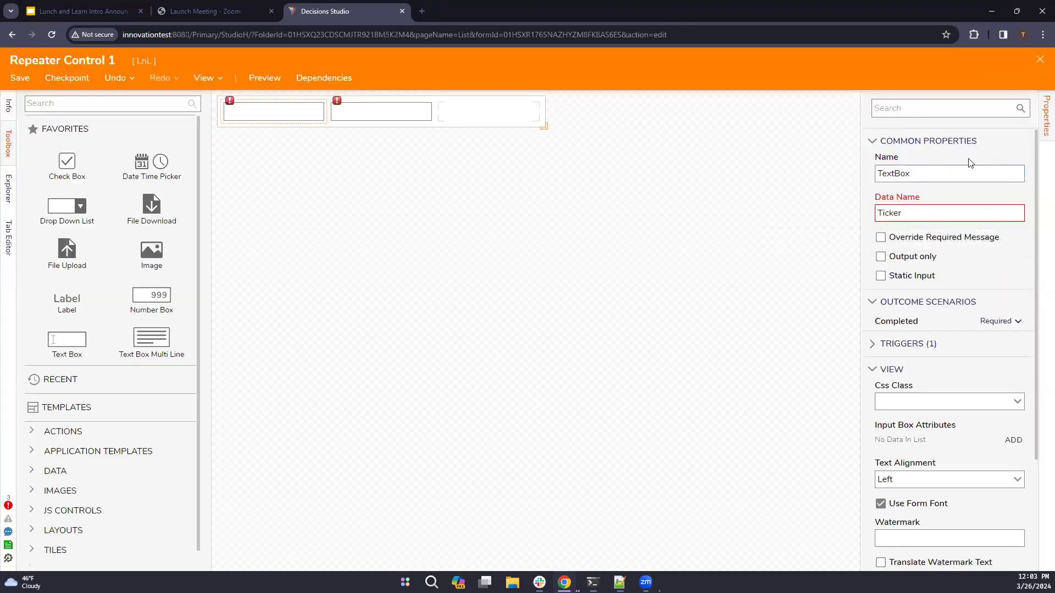
click(1039, 59)
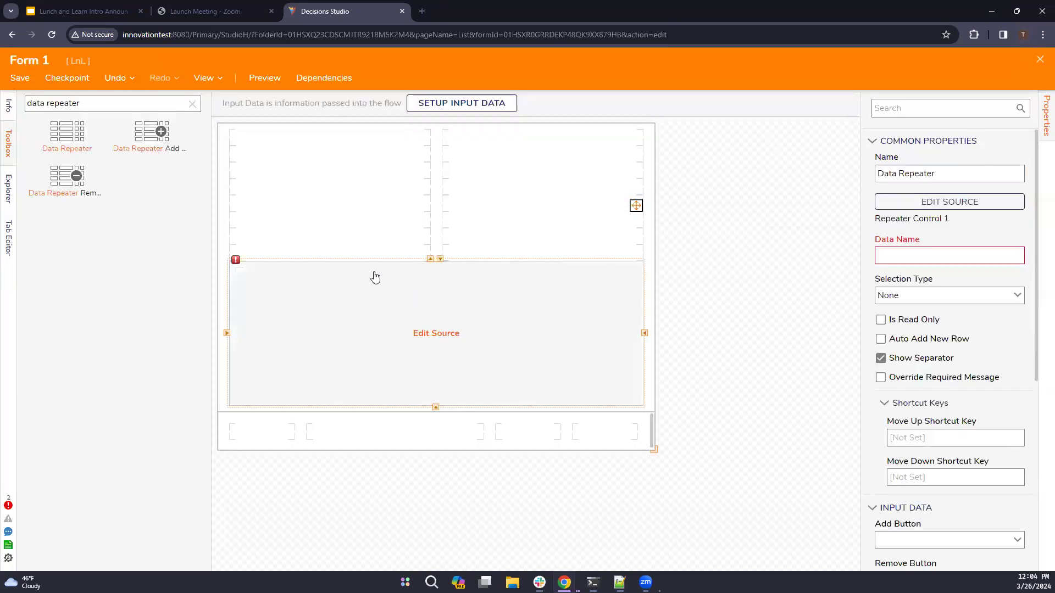
- Review the Data Repeater's data name and selection settings, plus its source control's form and Ticker text box properties
click(902, 262)
scroll(868, 283, down, 4)
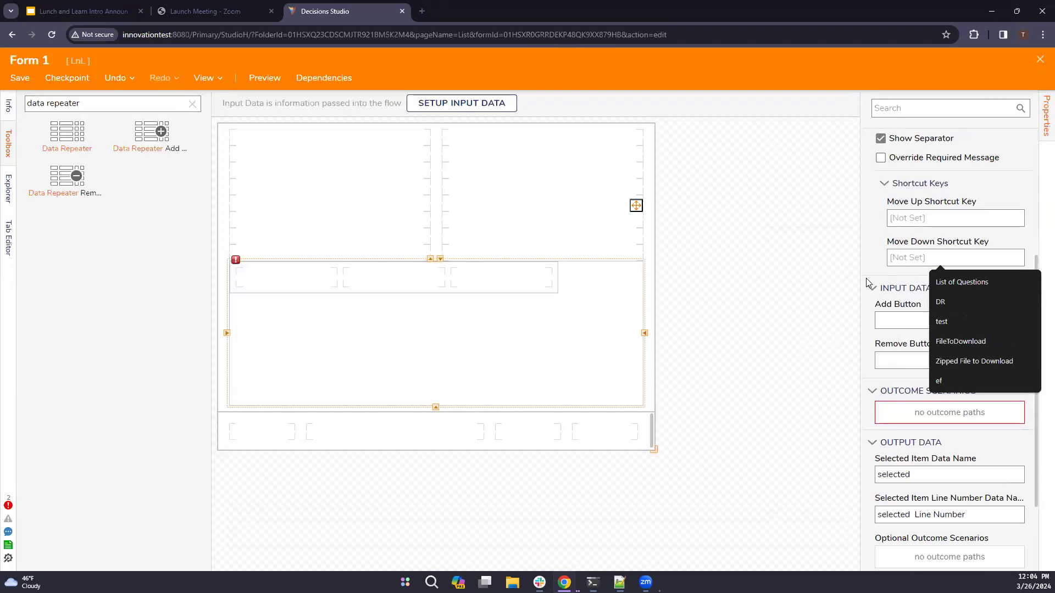
click(866, 257)
scroll(951, 376, up, 4)
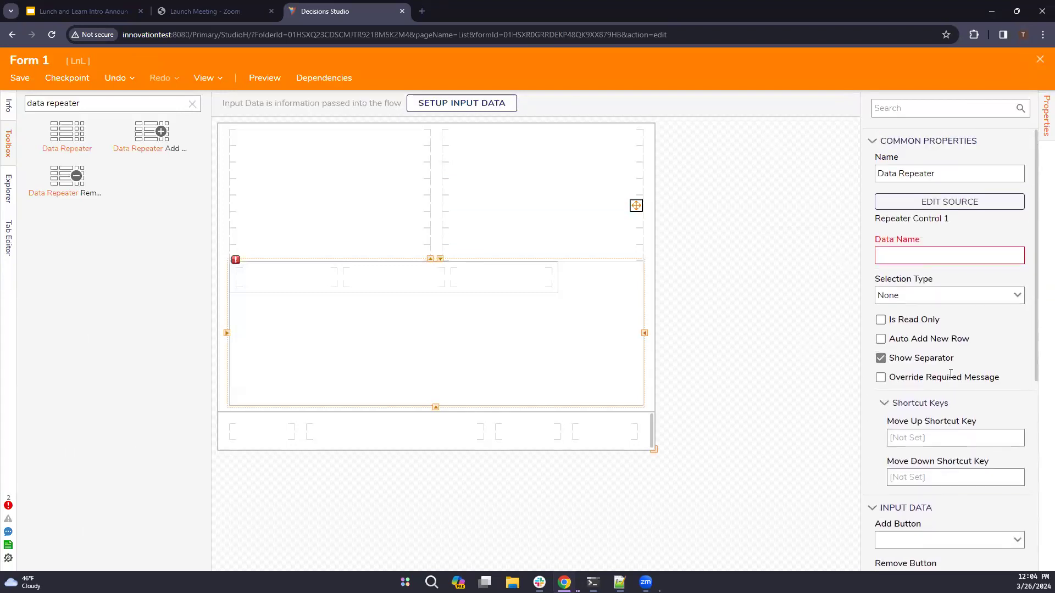
click(1016, 299)
click(1016, 299)
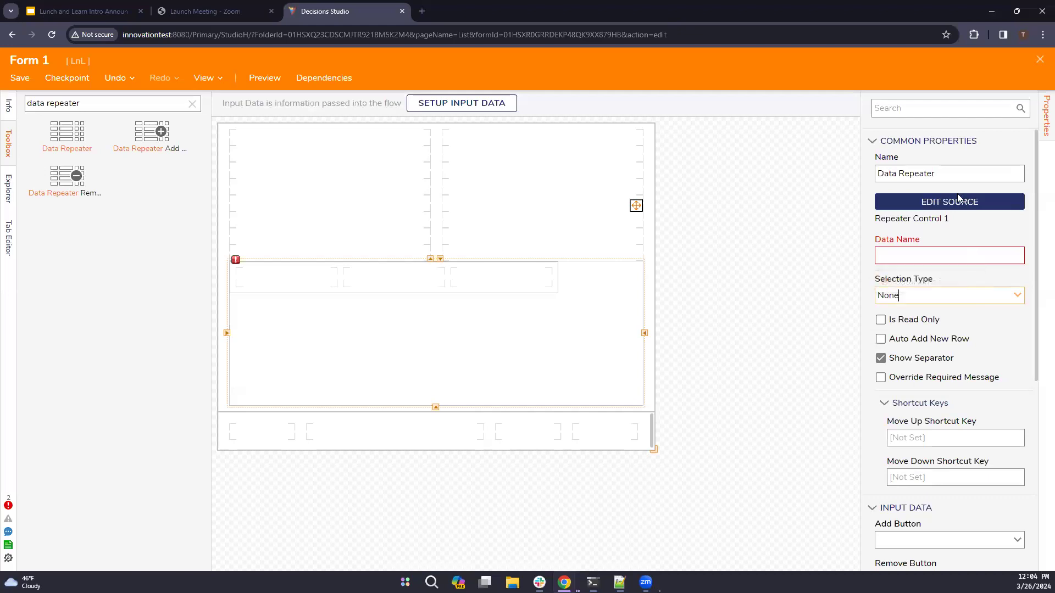
click(501, 102)
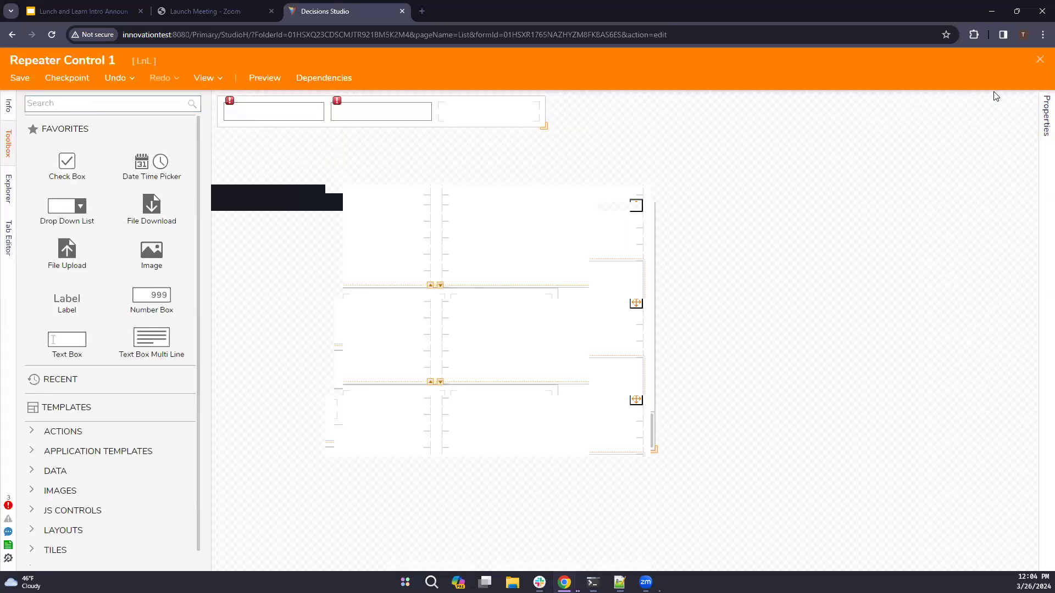
click(1044, 117)
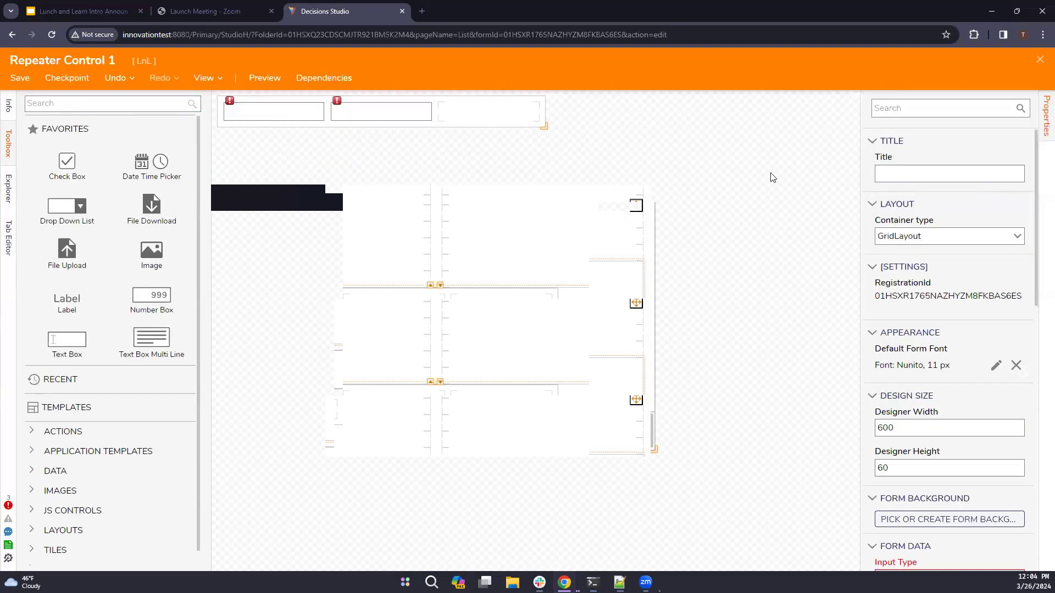
click(556, 125)
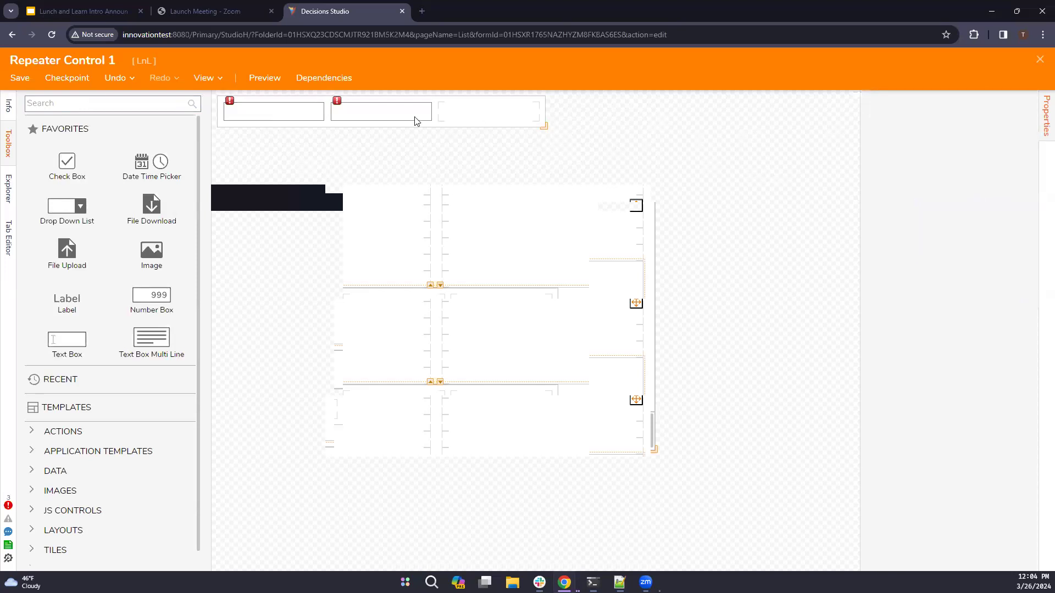
click(307, 115)
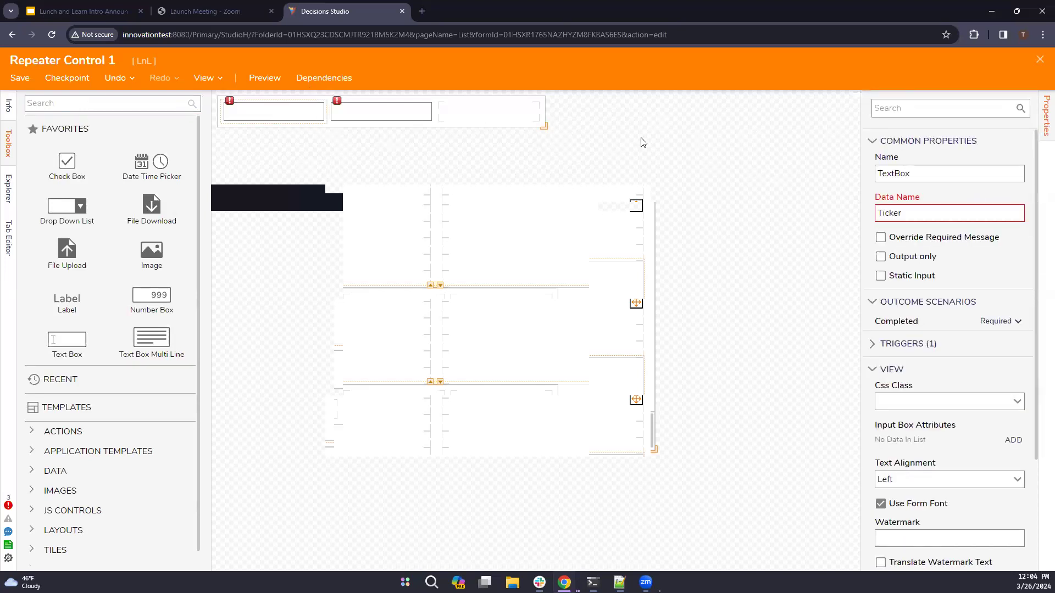
click(1040, 64)
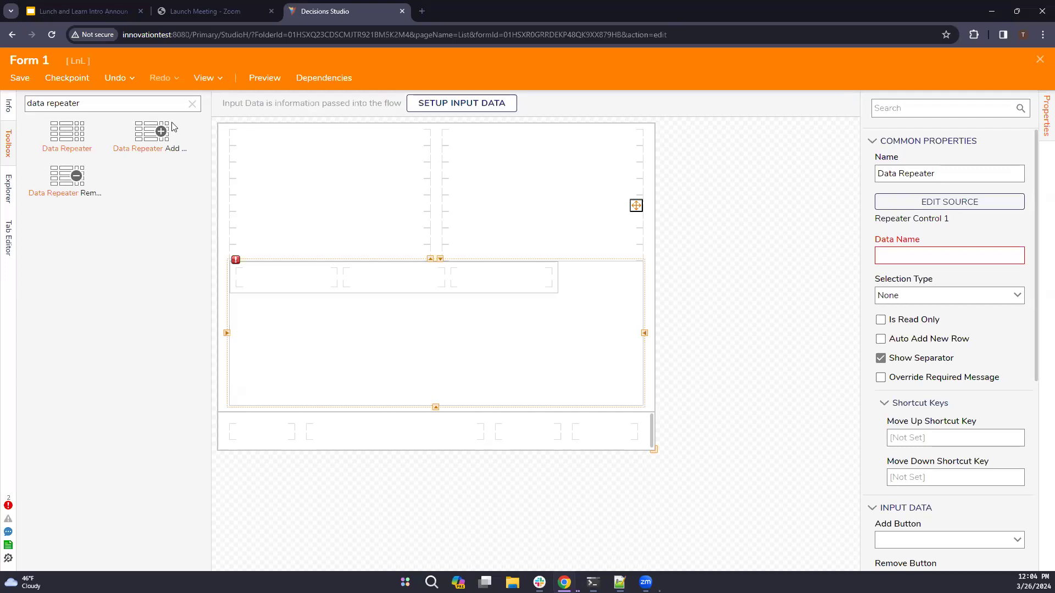
- Add an active form flow to Form 1's form rules and name it Ticker Conversion
mouse_move(286, 280)
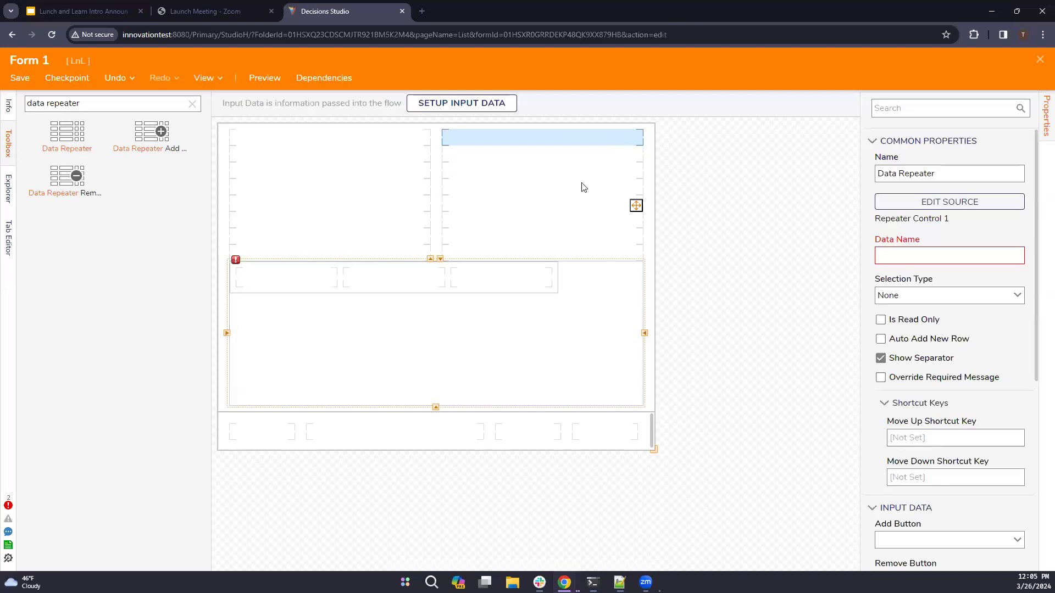
click(796, 258)
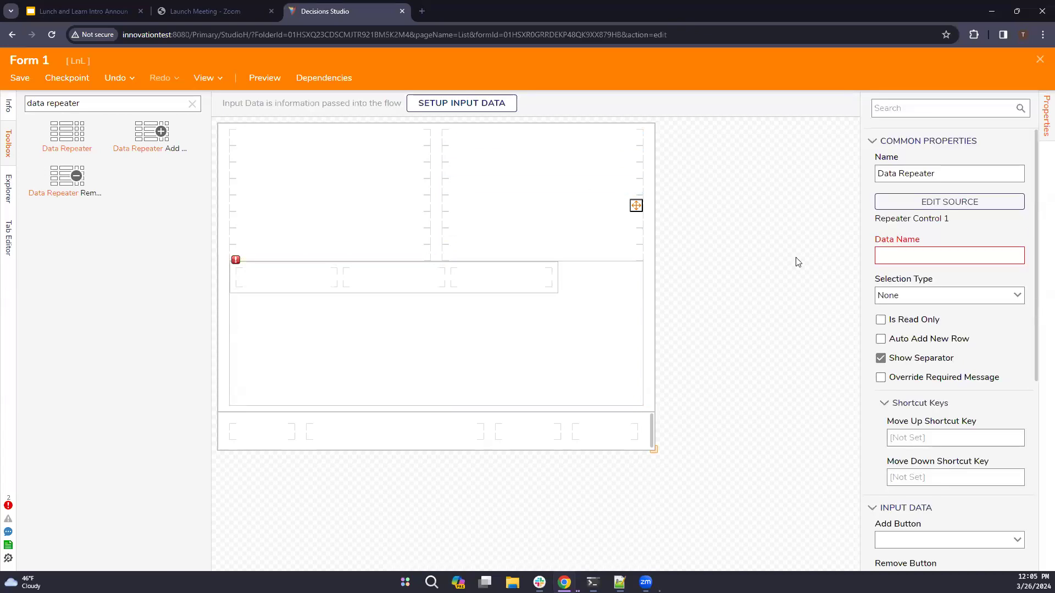
scroll(979, 352, down, 10)
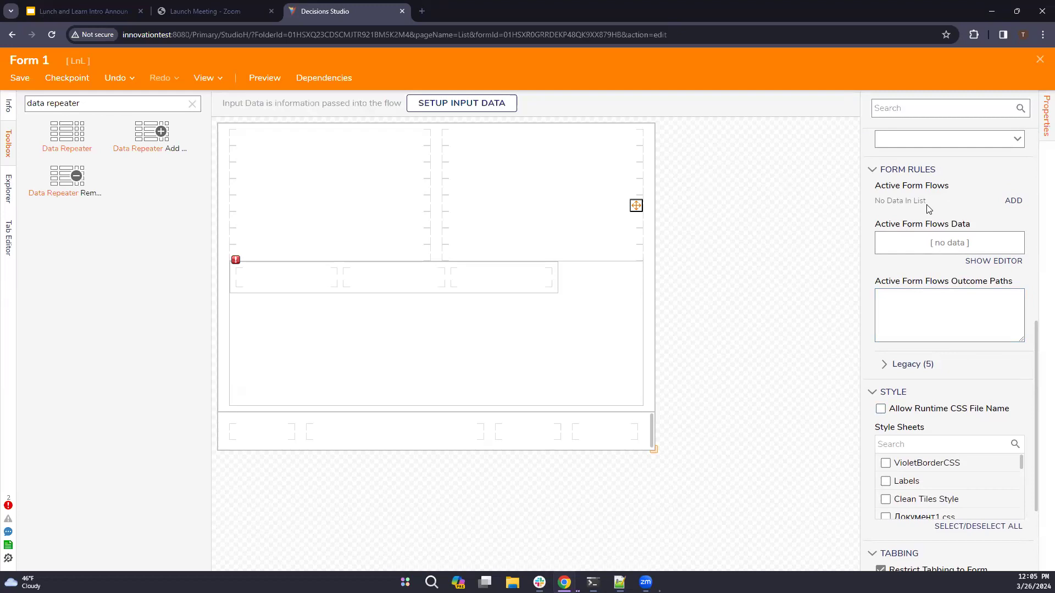
click(1013, 200)
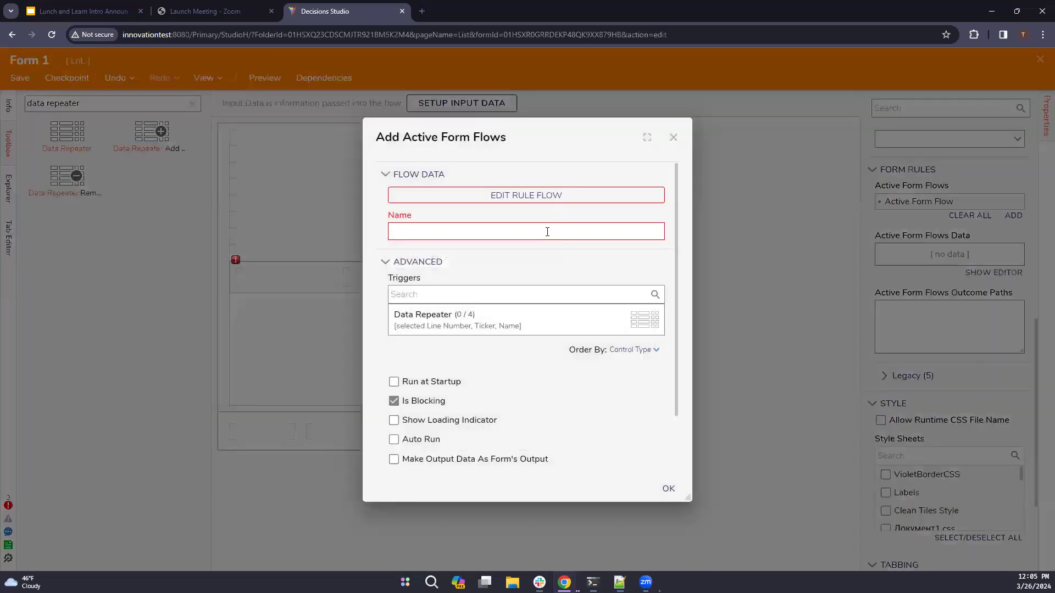
click(398, 228)
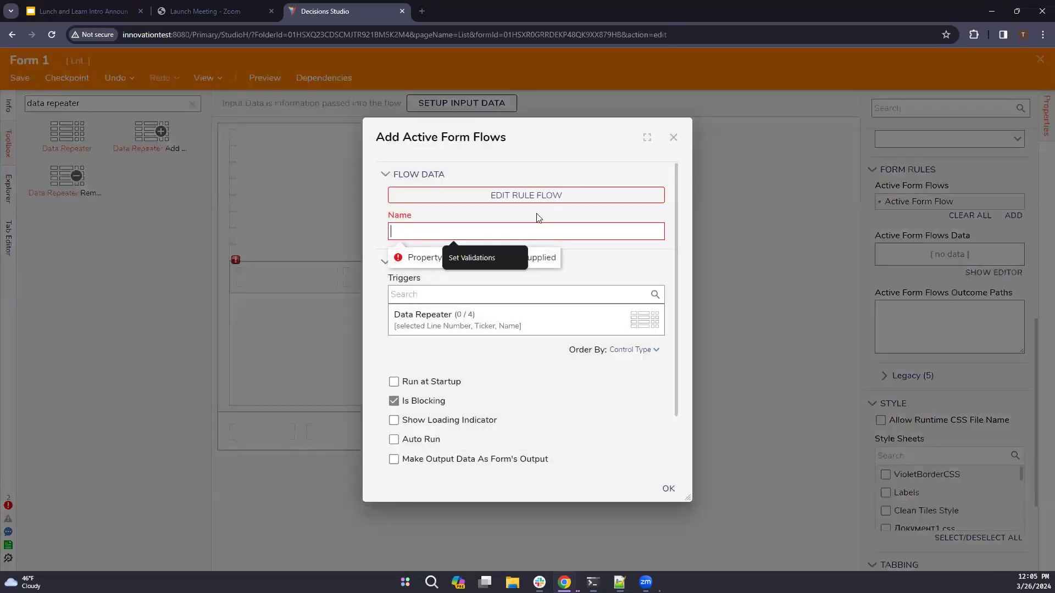
text(Ticker Conversion)
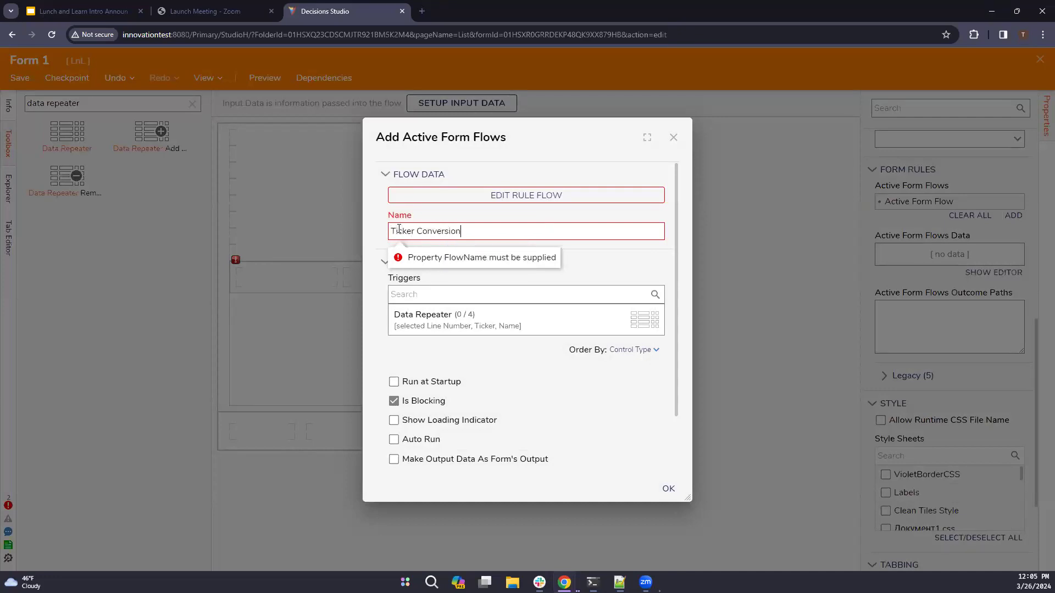
- Set the Ticker Conversion flow to trigger on the Data Repeater's ValueChanged event, with Is Blocking enabled
scroll(453, 354, down, 2)
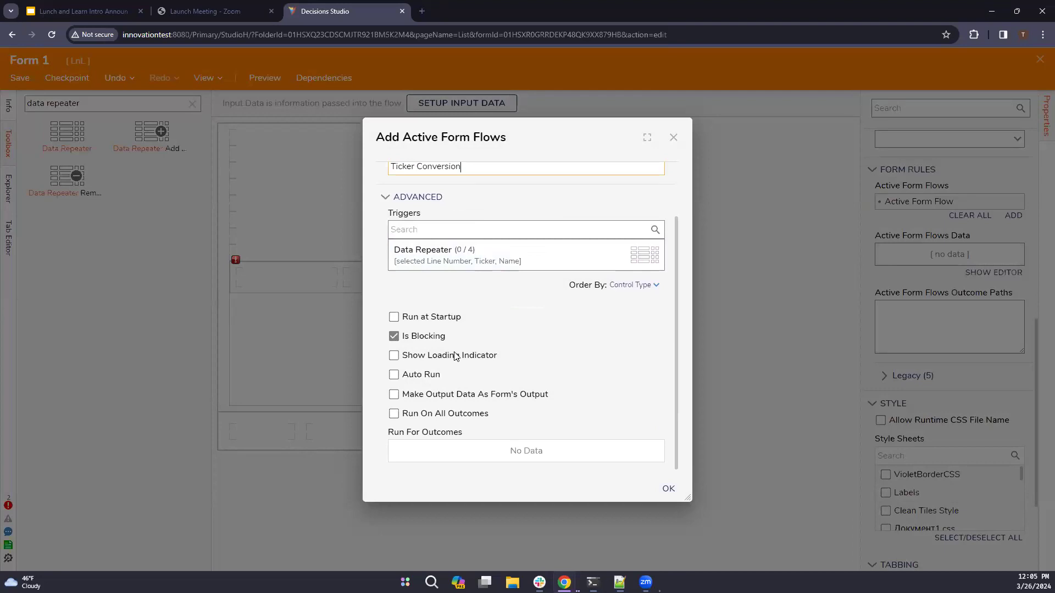
click(426, 341)
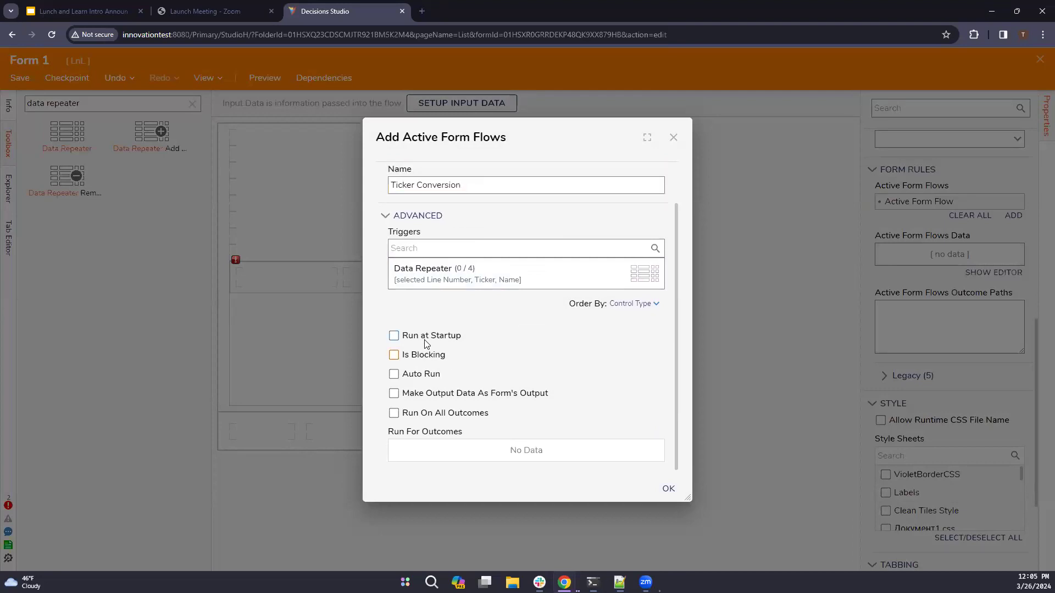
scroll(424, 344, up, 2)
click(433, 321)
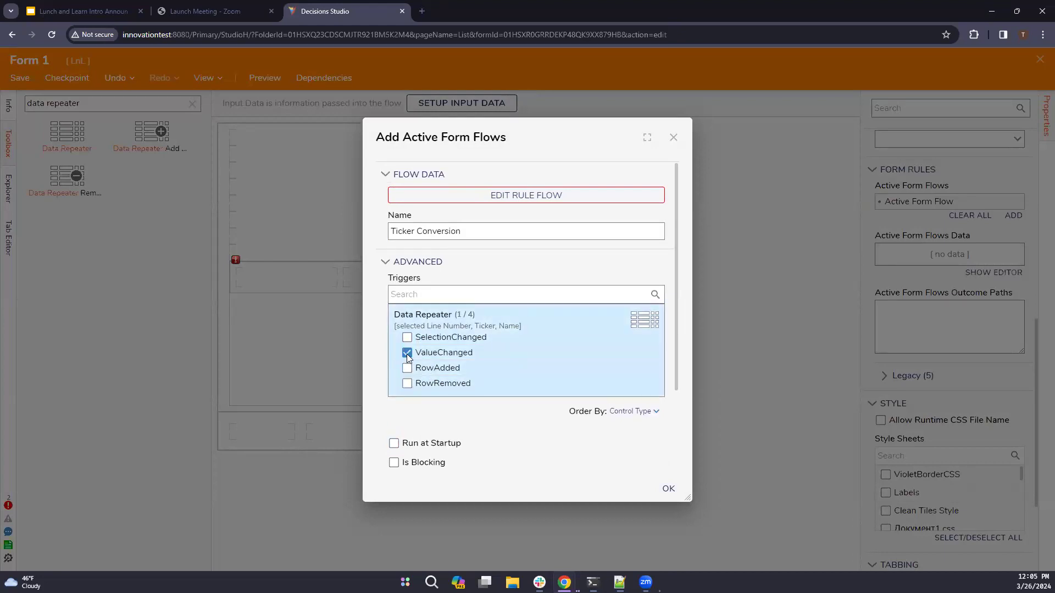
scroll(405, 359, down, 2)
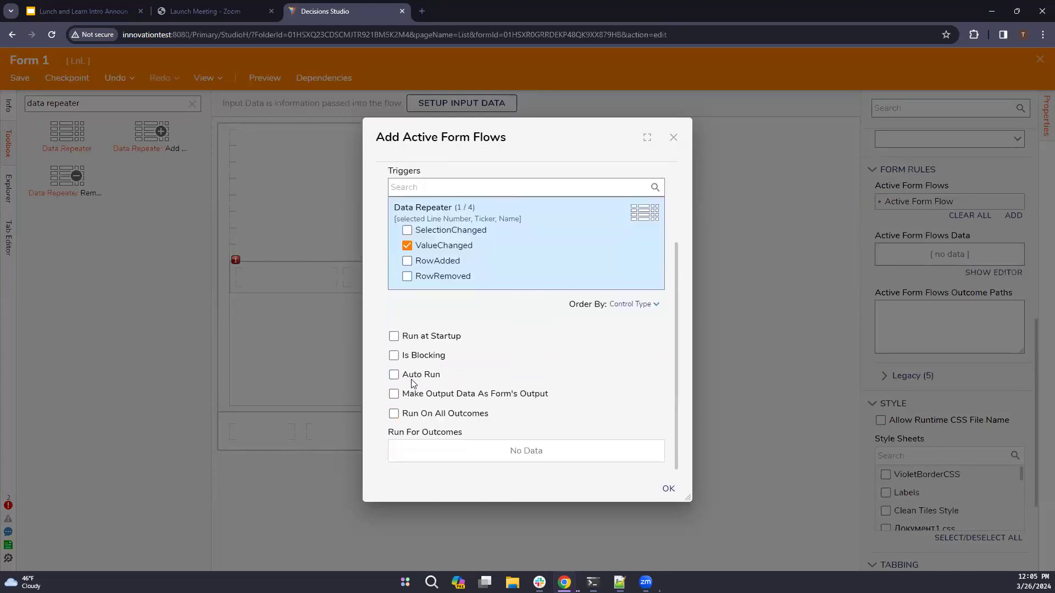
scroll(444, 448, up, 2)
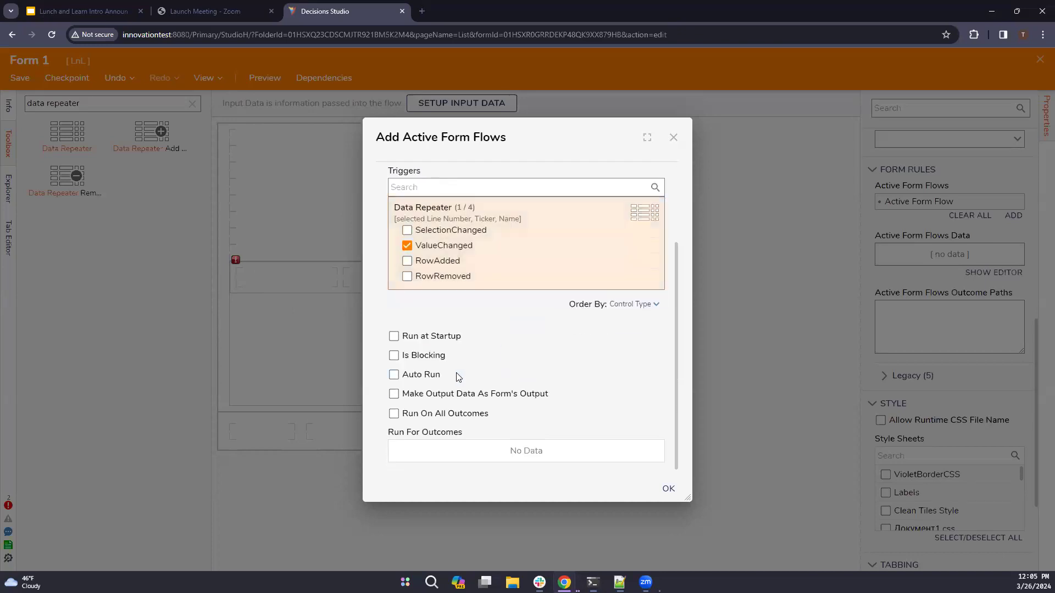
click(434, 356)
scroll(440, 417, down, 2)
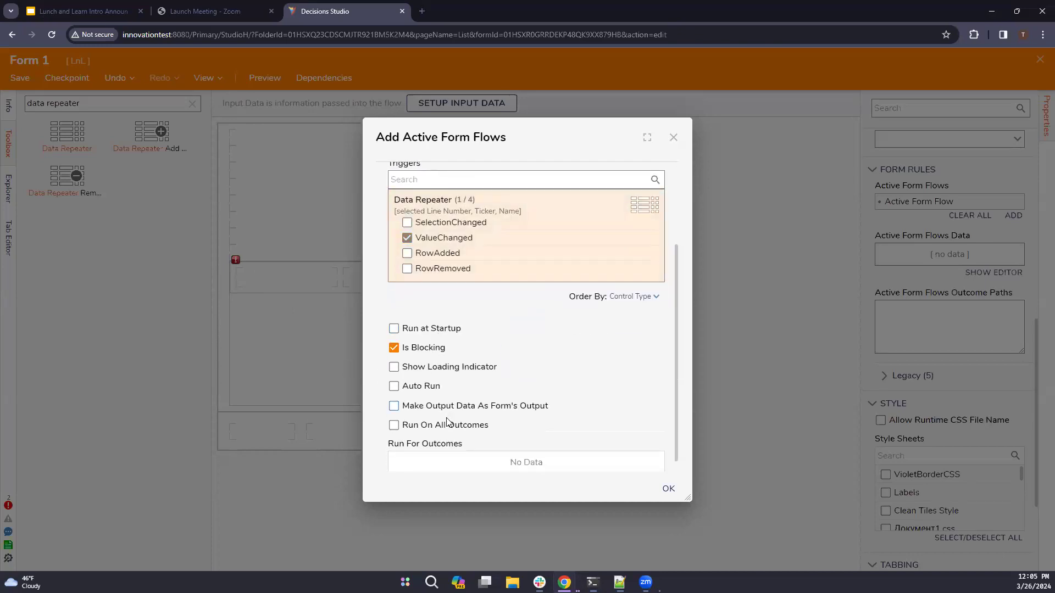
scroll(457, 436, up, 5)
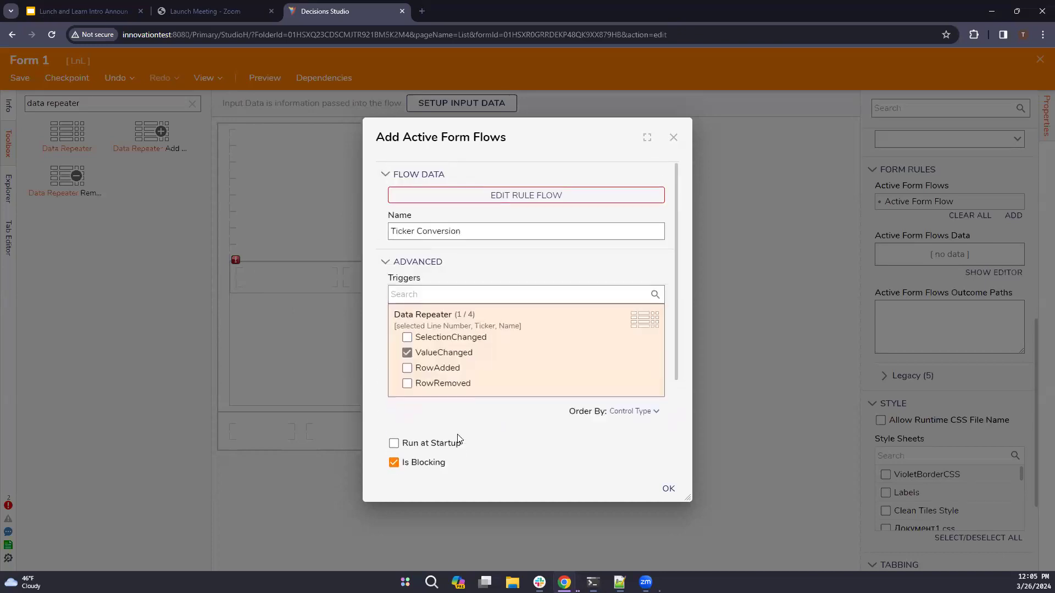
- Open the rule flow for editing, space its end step away from the start, and attach a For Each Element step to the start
click(562, 196)
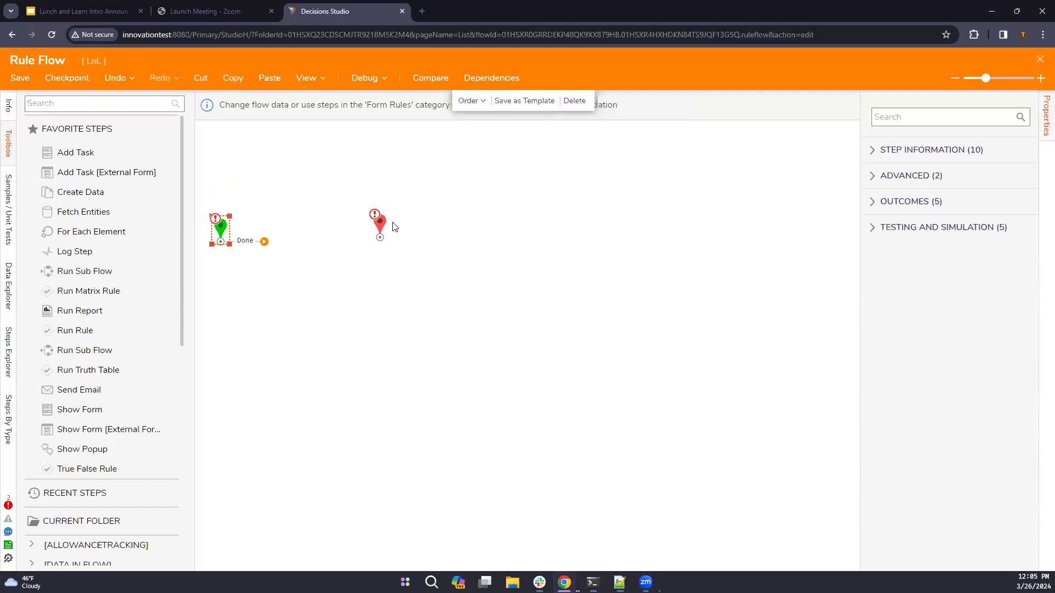
drag(379, 226, 570, 243)
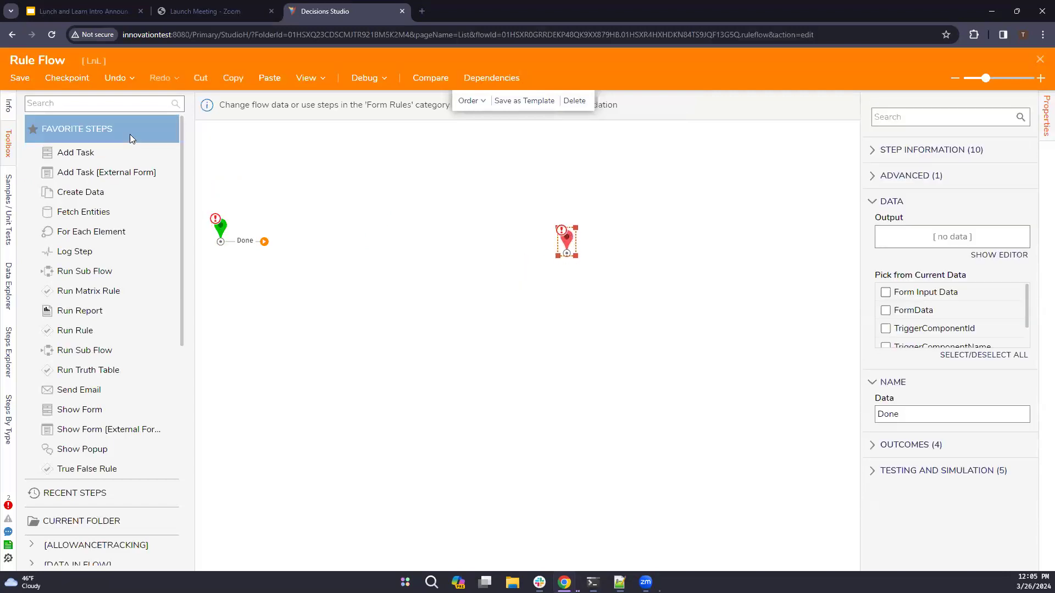
scroll(93, 303, down, 3)
scroll(93, 303, up, 3)
drag(99, 233, 299, 242)
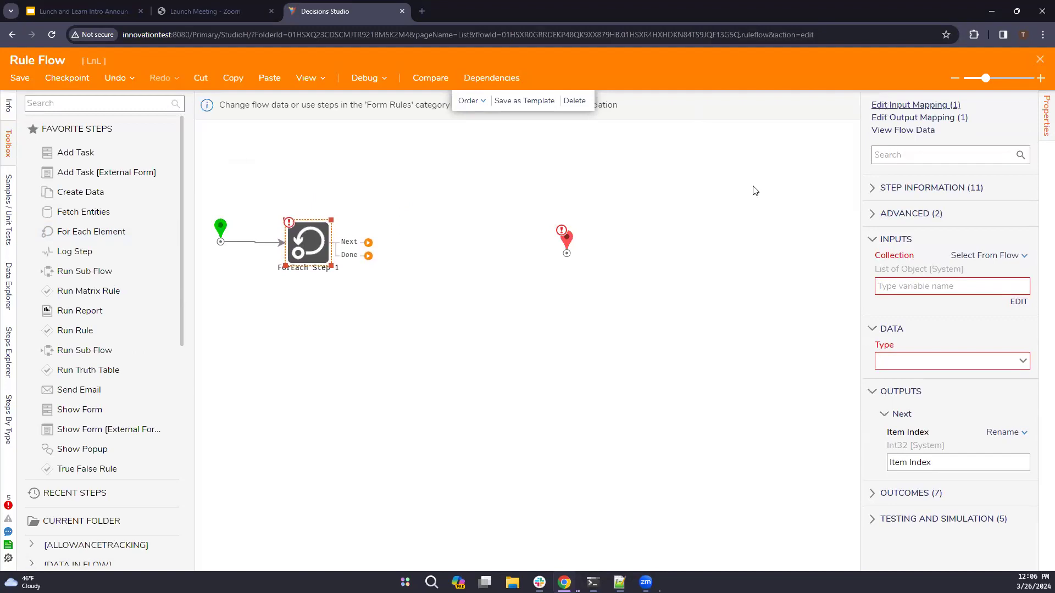
- Map the Data Repeater's Item Source from the form data to the For Each step's Collection input
click(900, 104)
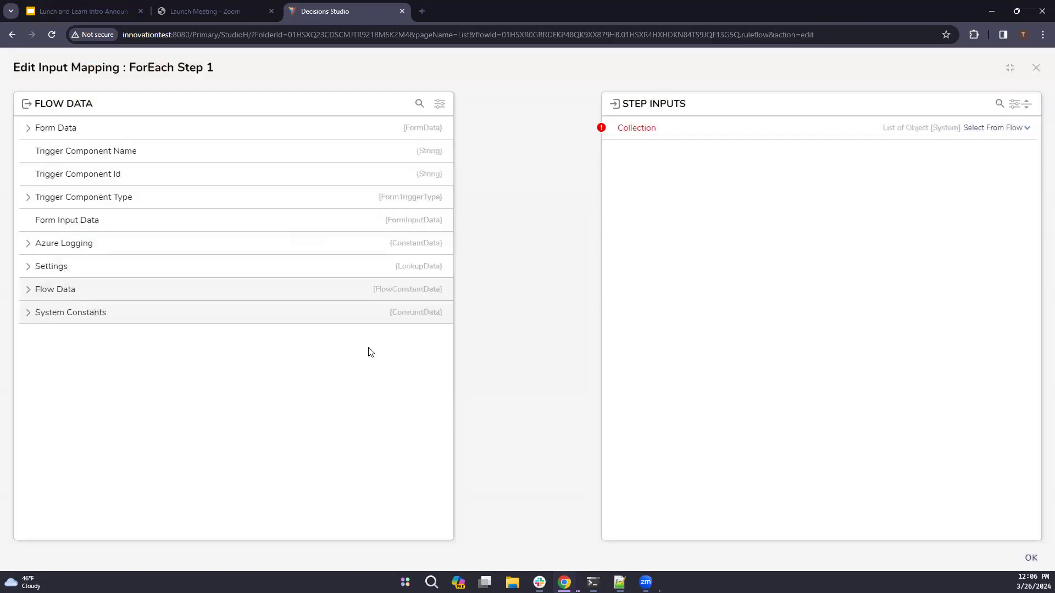
click(28, 130)
click(34, 197)
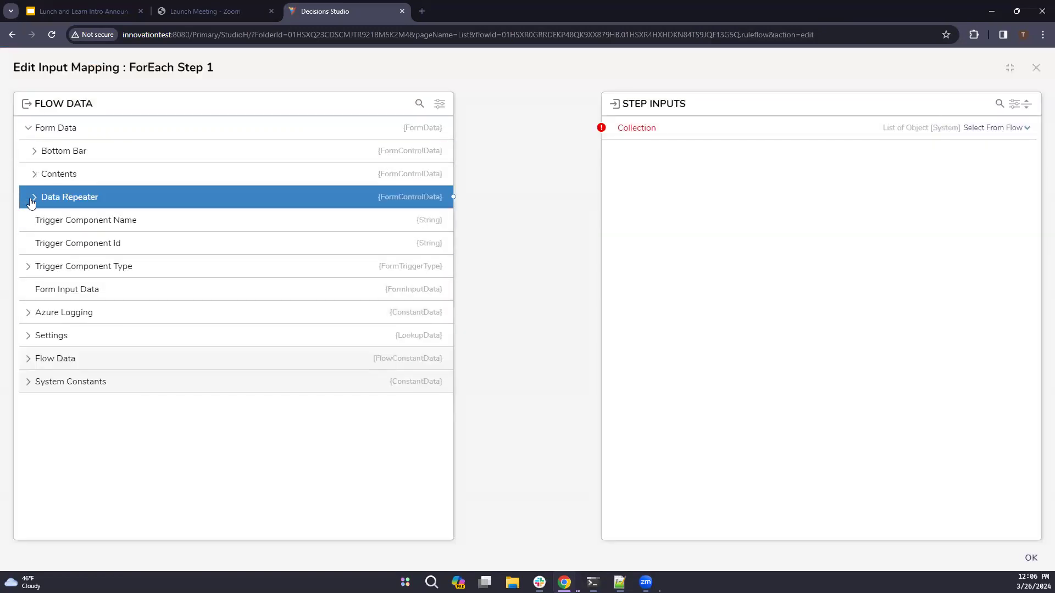
click(105, 220)
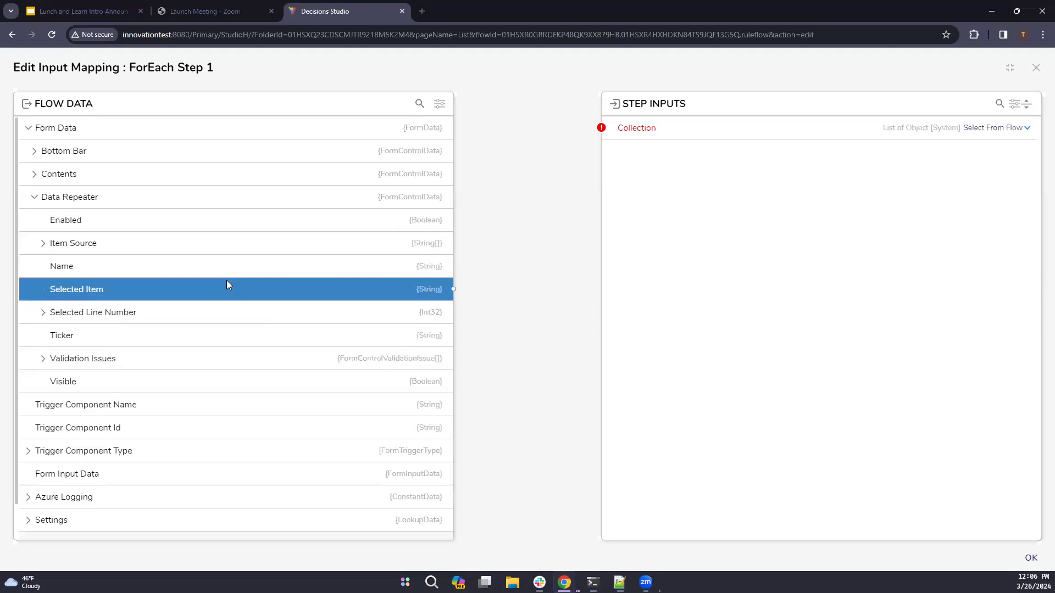
click(43, 243)
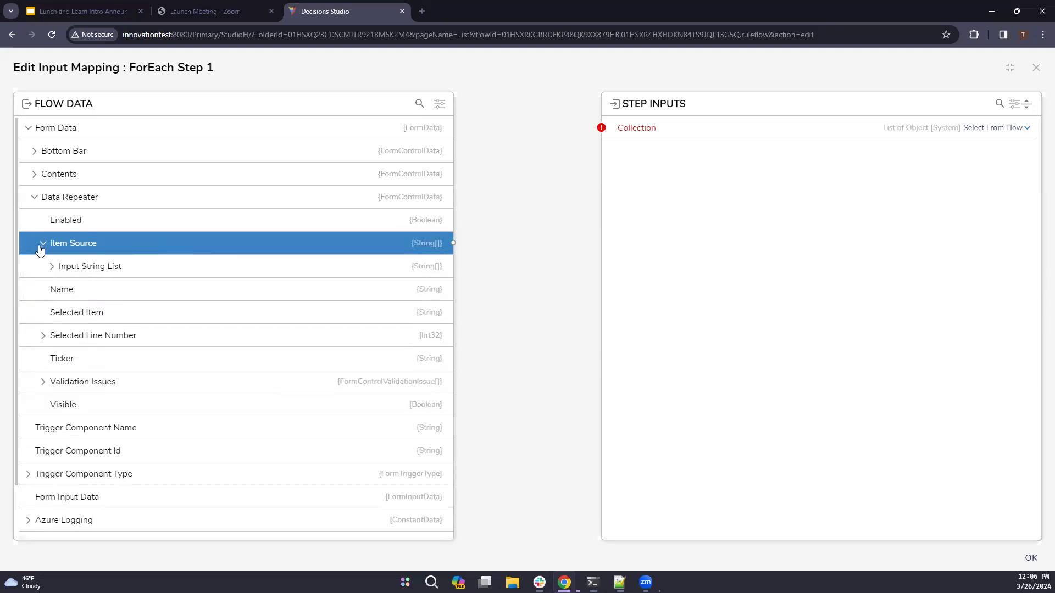
click(40, 247)
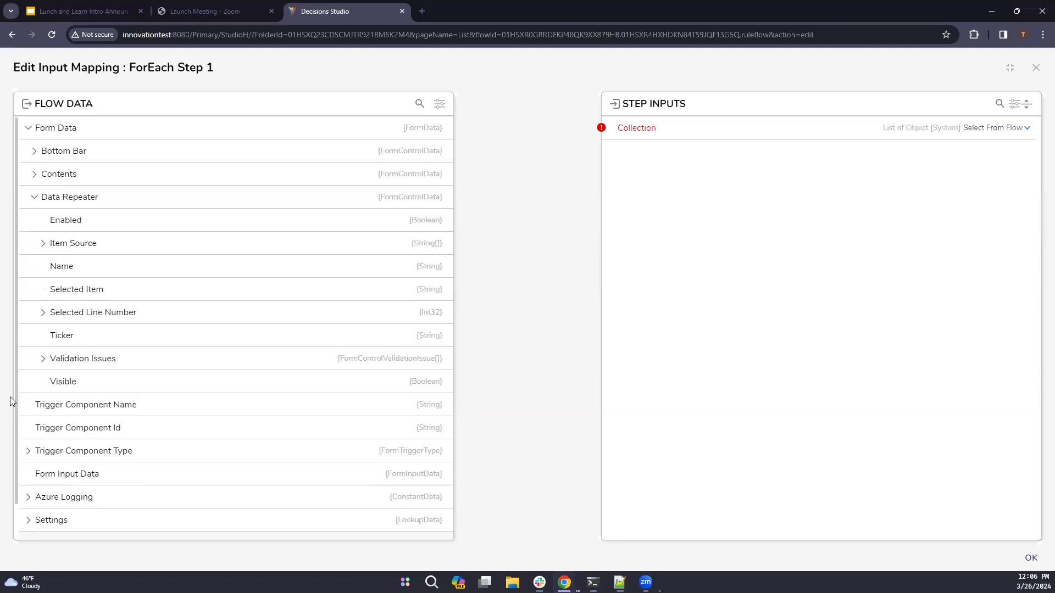
click(41, 244)
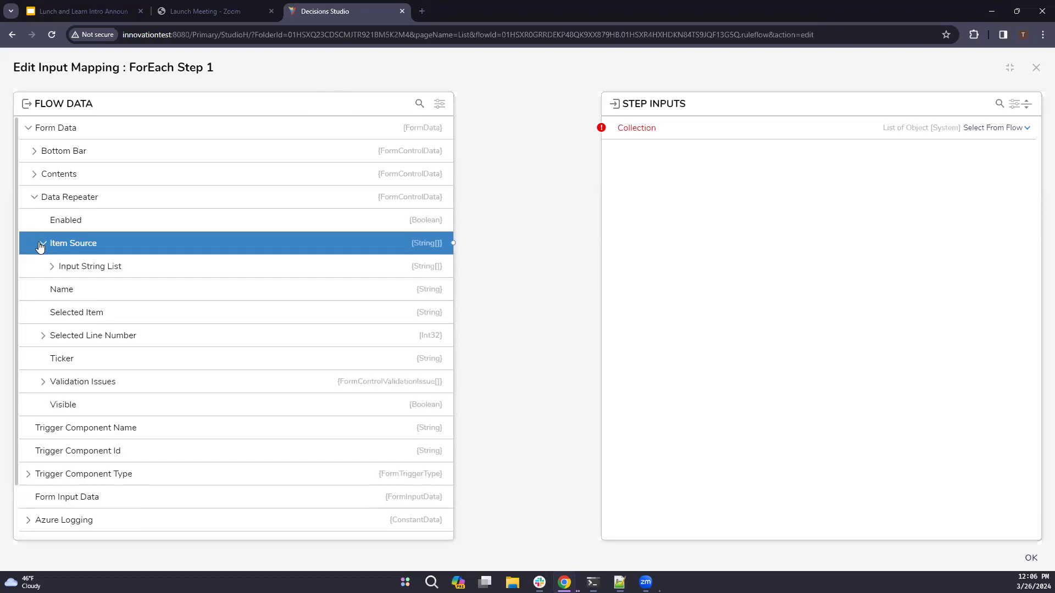
click(39, 244)
drag(453, 243, 610, 127)
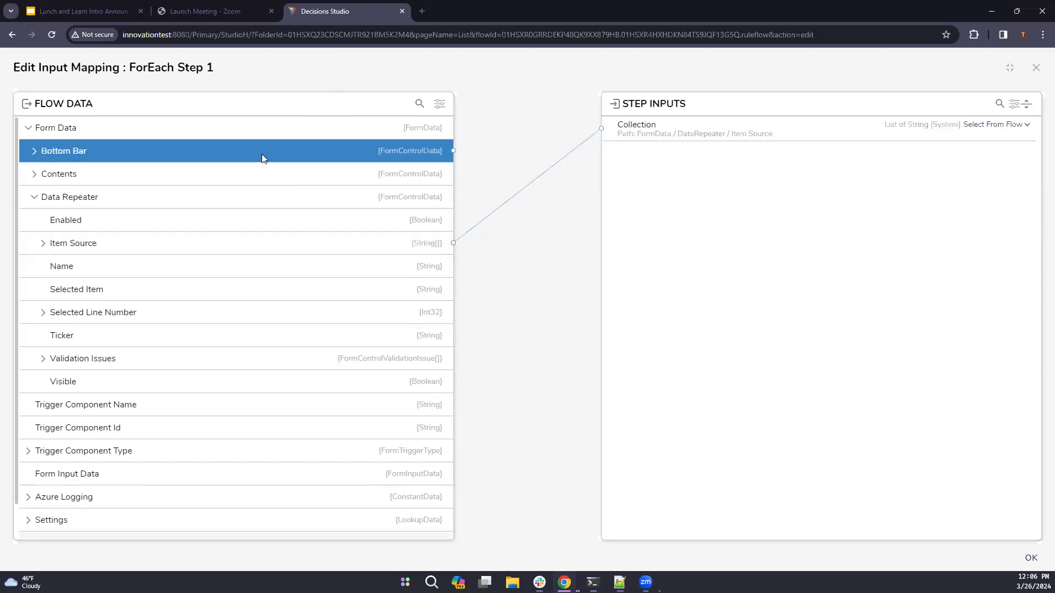
click(1030, 557)
- Connect the For Each step's Next and Done outcomes to the end step and save the rule flow without notes
drag(368, 243, 566, 241)
drag(368, 255, 567, 242)
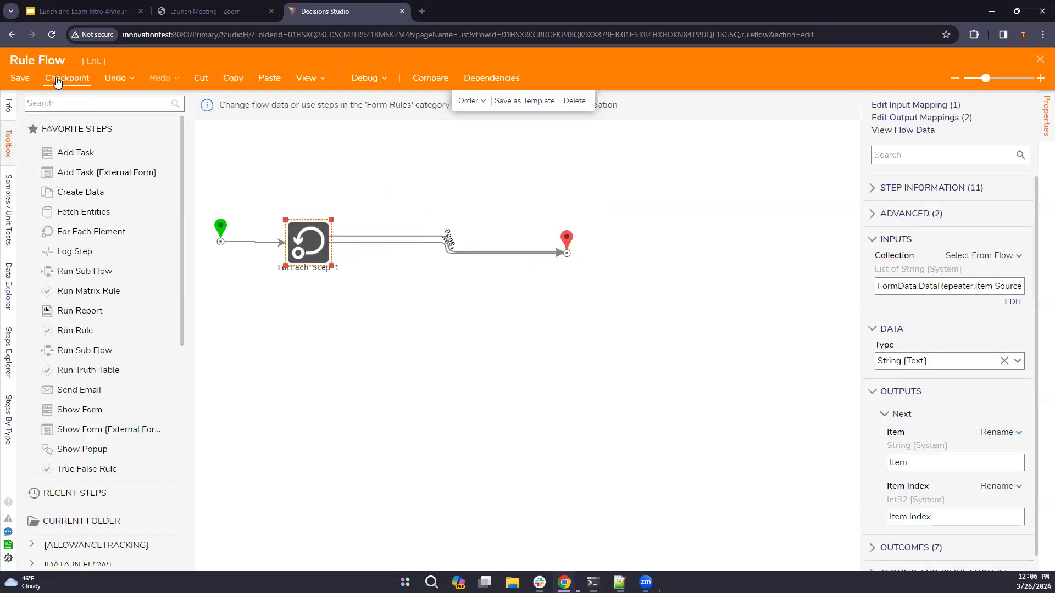
click(20, 78)
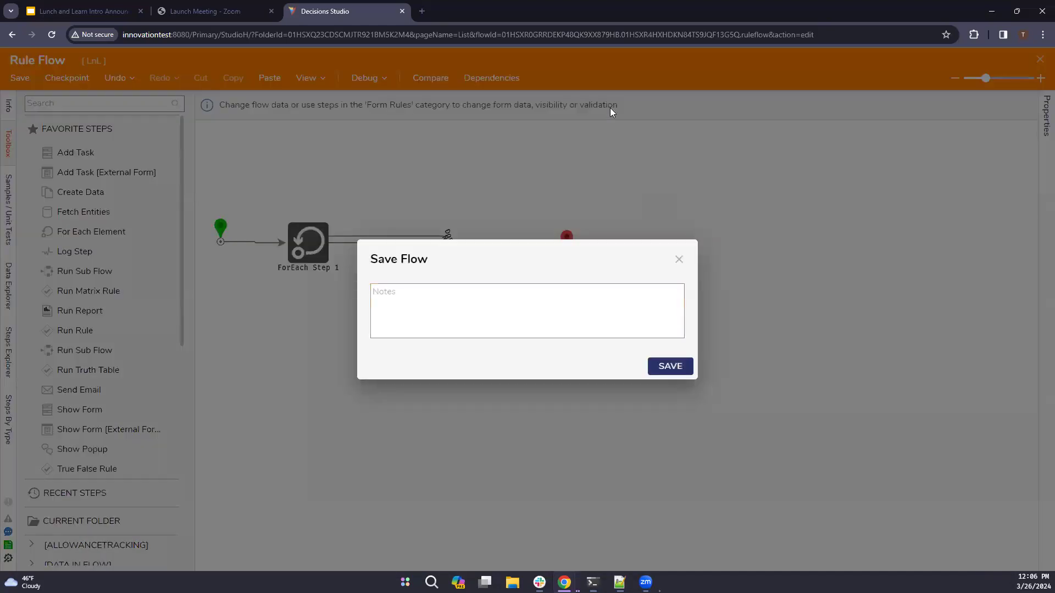
key(Return)
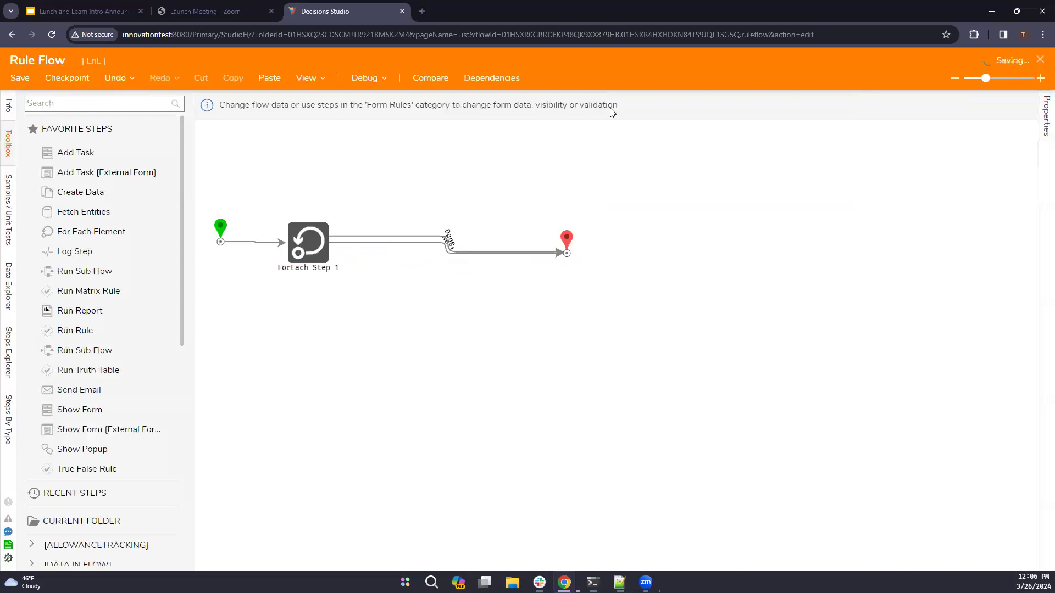
- Open Repeater Control 1 from the LnL folder in a duplicate browser tab, declining to break the flow's lock, and review the Ticker text box's properties
right_click(369, 15)
click(439, 111)
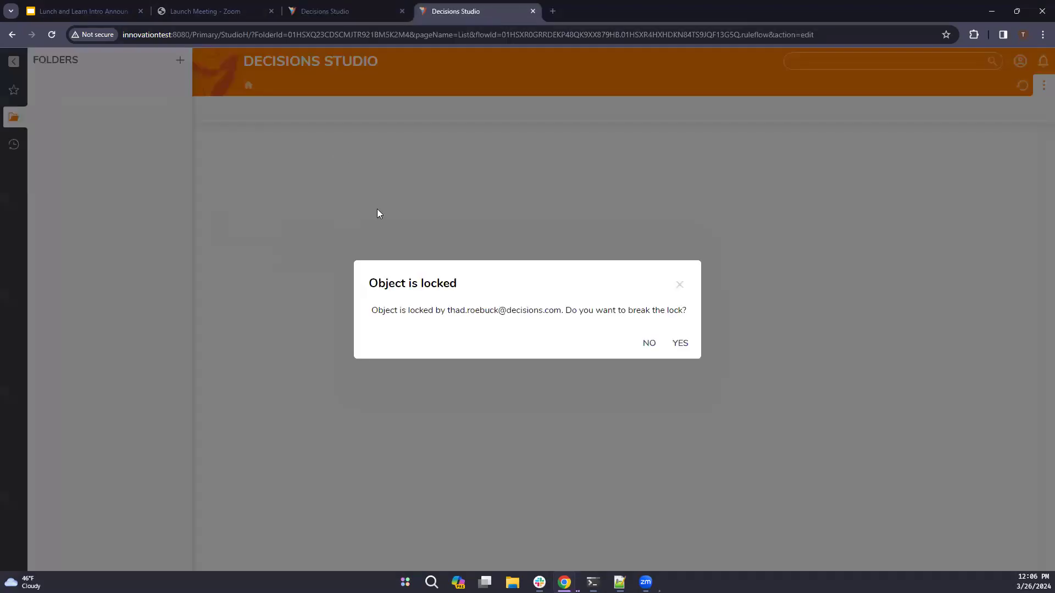
click(648, 345)
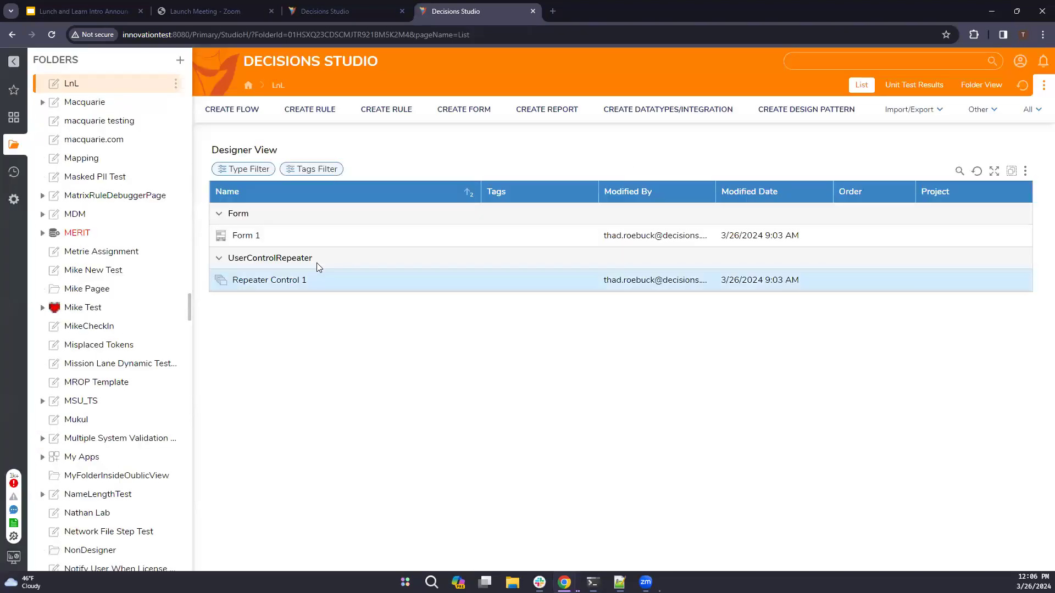
click(280, 281)
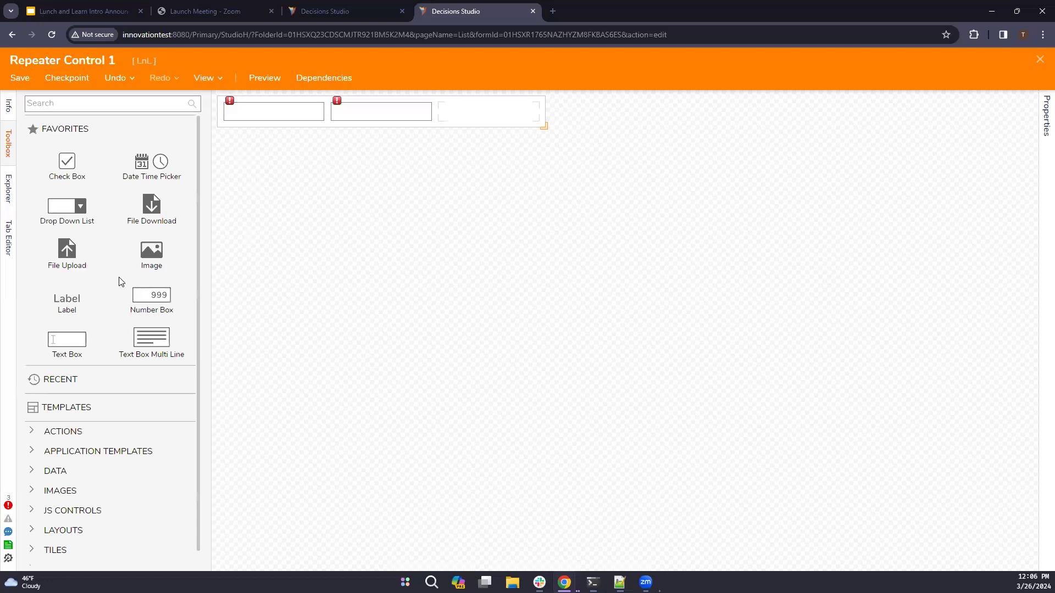
scroll(118, 277, down, 1)
click(253, 118)
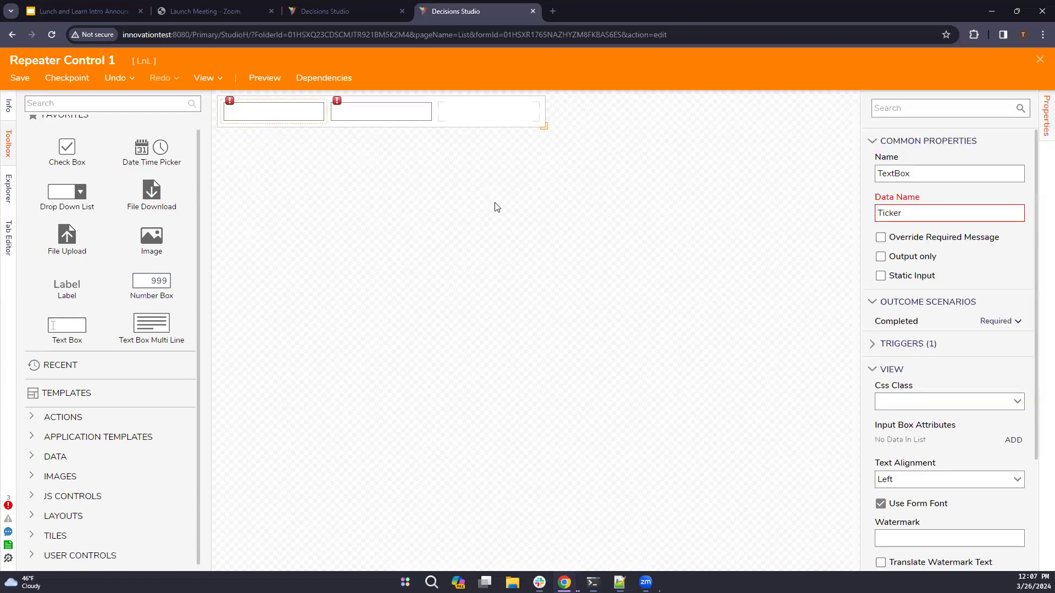
scroll(925, 278, down, 3)
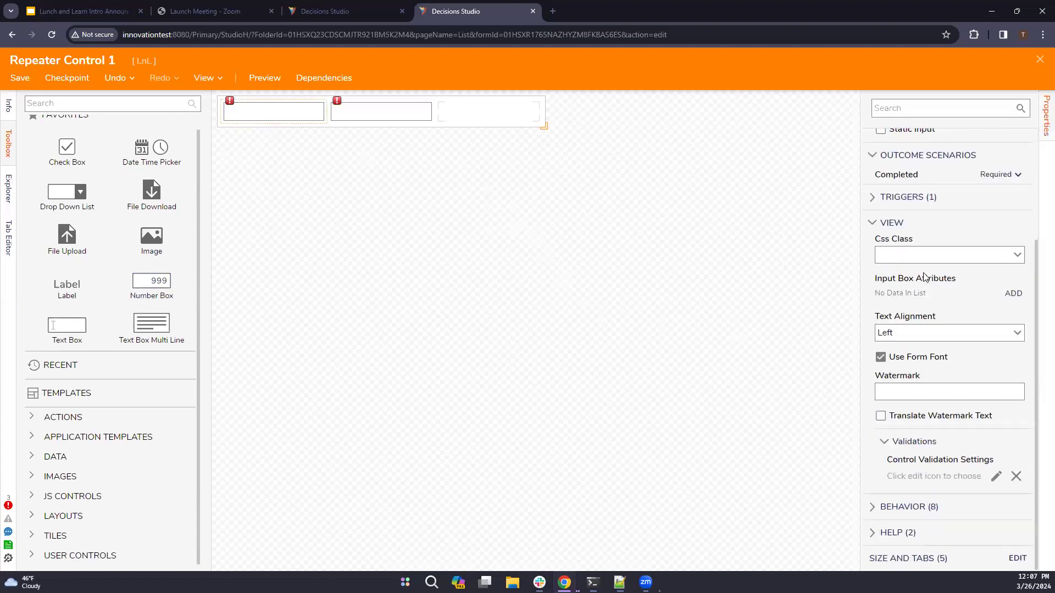
- Duplicate the rule flow's tab without breaking its lock, and open Form 1 there from the LnL folder, breaking the form's lock
click(337, 13)
right_click(337, 13)
click(365, 108)
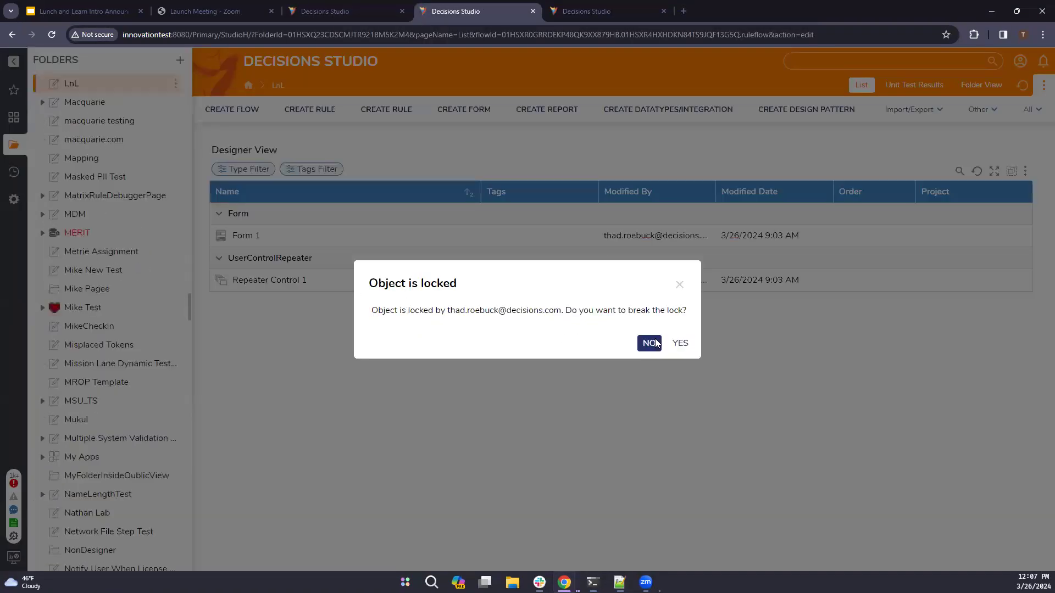
click(656, 343)
click(246, 235)
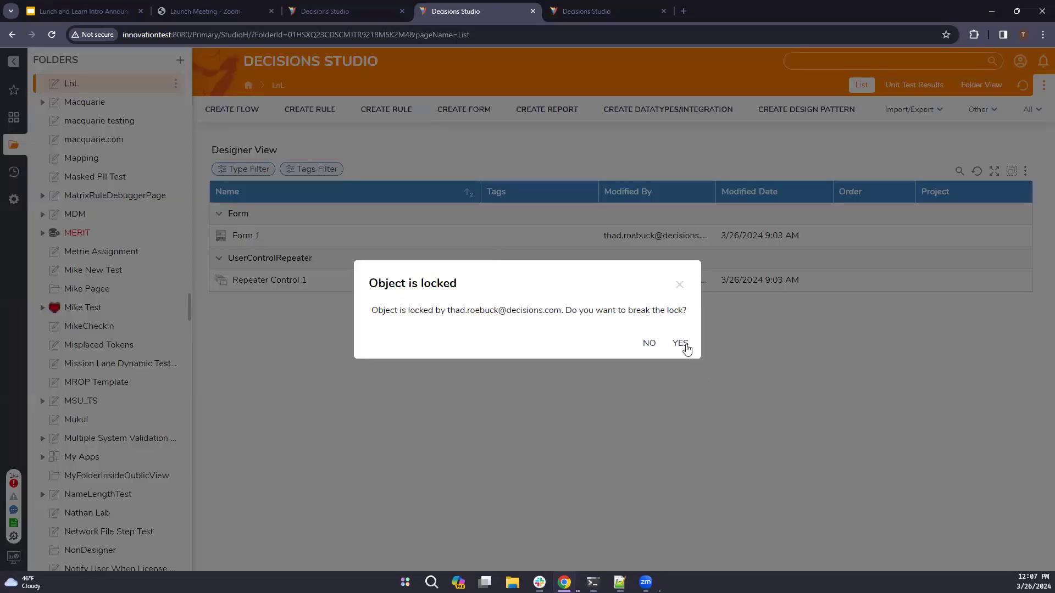
click(685, 344)
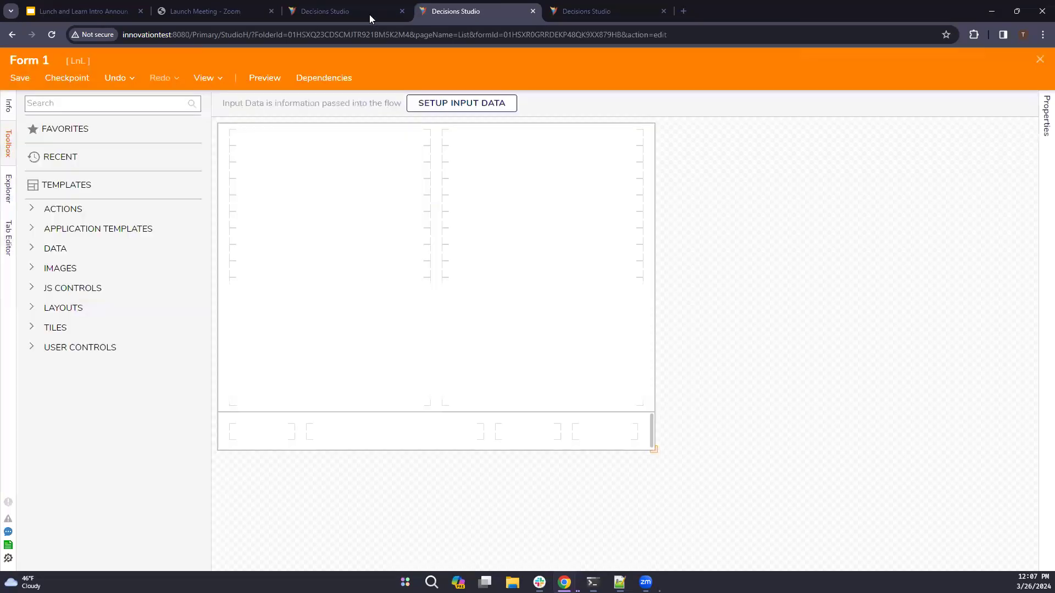
- Look through the open Decisions Studio browser tabs and switch to the one showing Repeater Control 1
click(370, 15)
drag(449, 12, 374, 11)
click(487, 12)
click(567, 11)
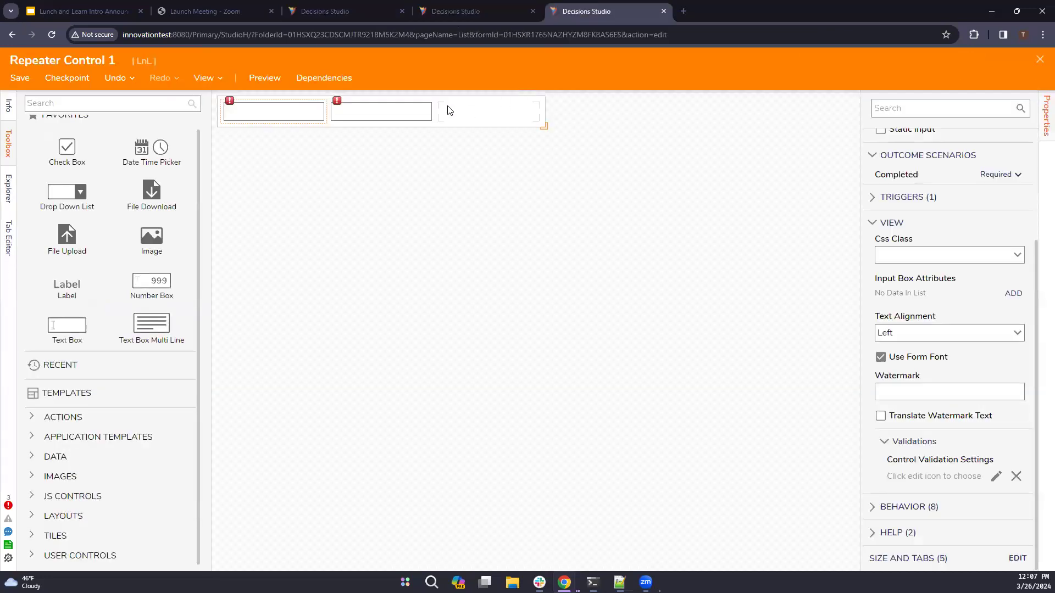
- Add a Data Repeater to the empty lower area of Form 1, using the existing Repeater Control 1 as its source
click(448, 10)
click(339, 13)
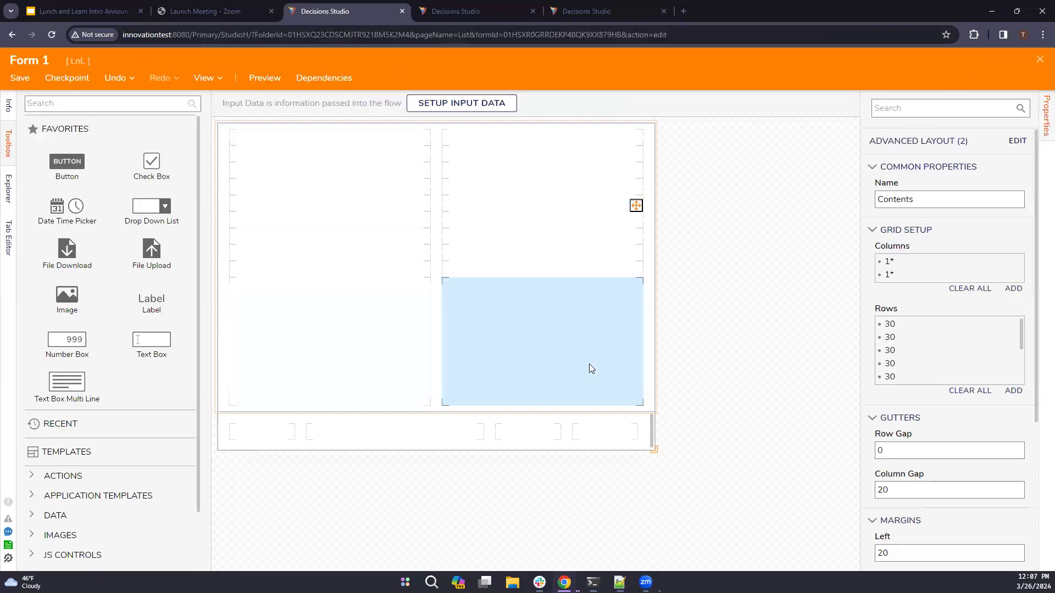
click(750, 318)
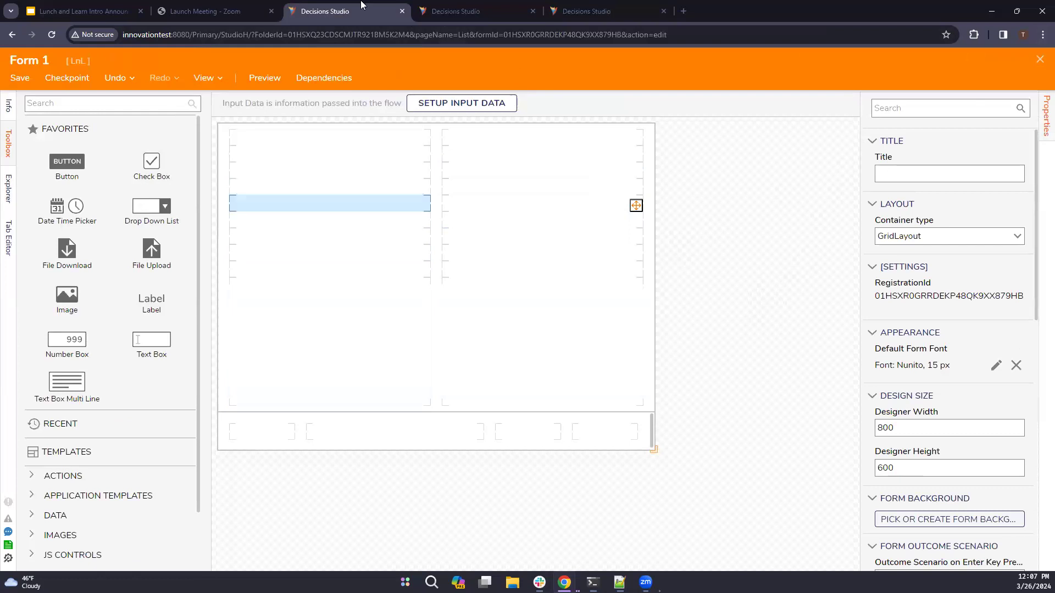
scroll(125, 282, down, 1)
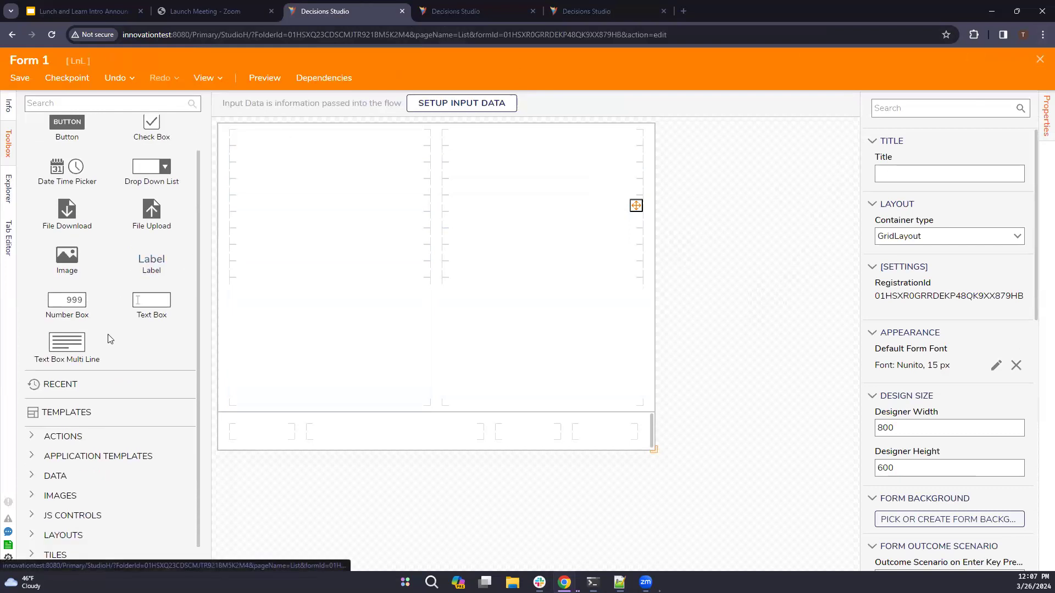
click(101, 103)
text(repeater)
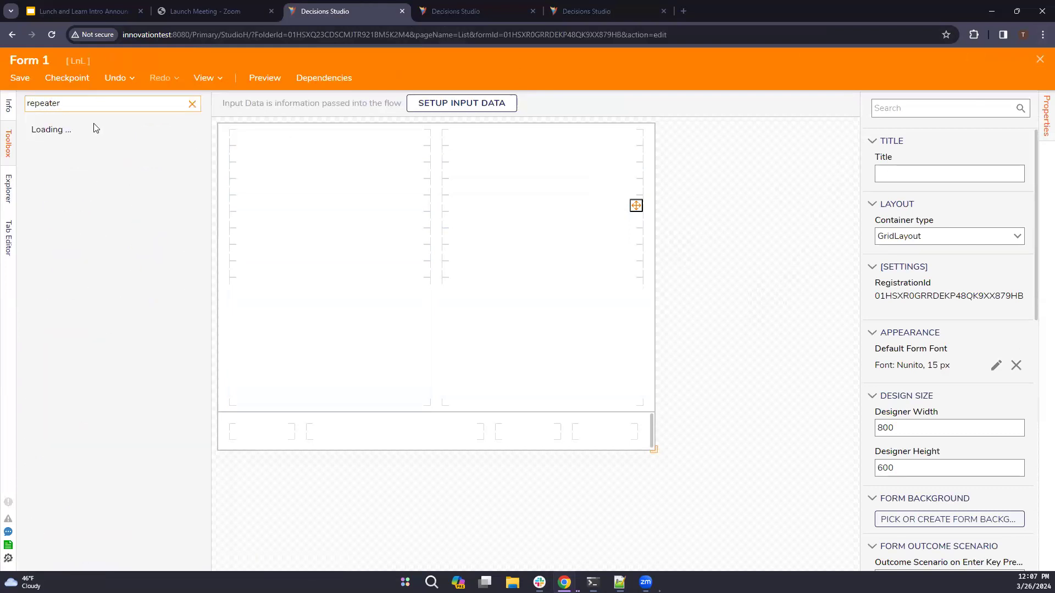
drag(67, 131, 316, 338)
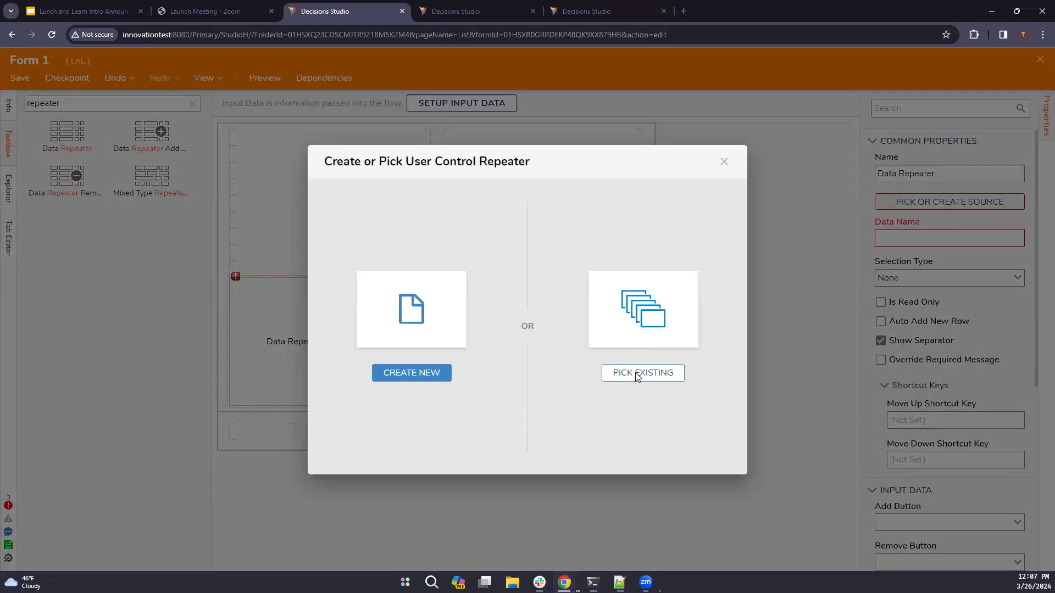
click(640, 372)
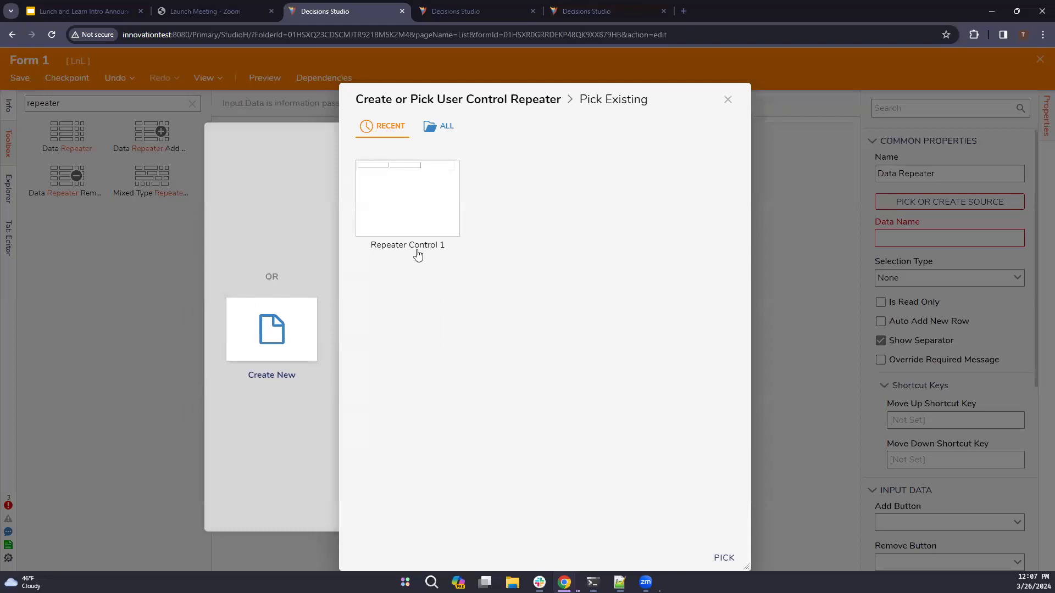
click(720, 557)
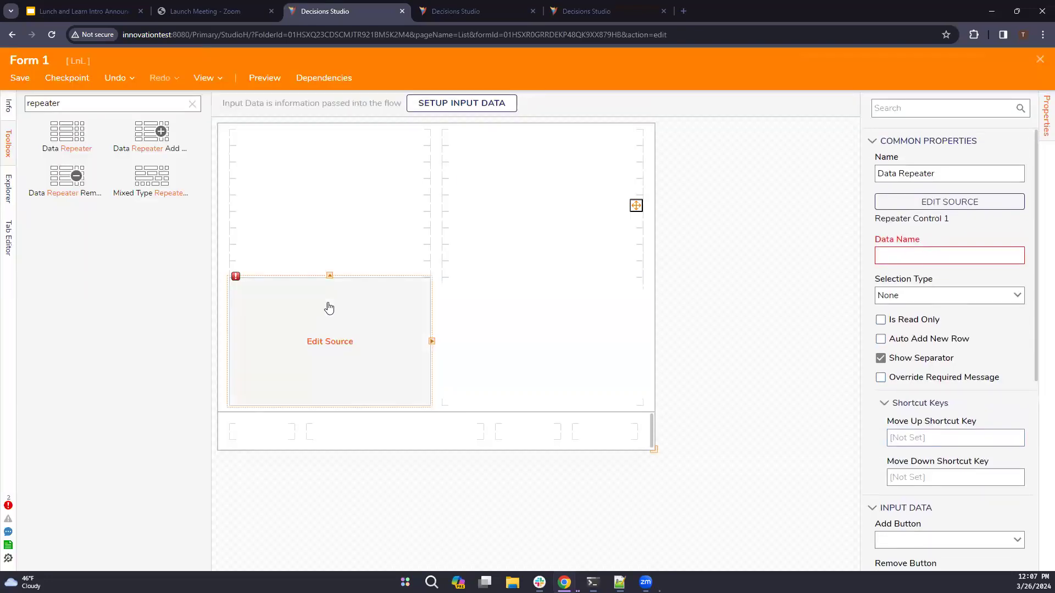
- Review the Data Repeater's properties in Form 1 and the For Each step's inputs and outputs in the rule flow
scroll(884, 391, down, 5)
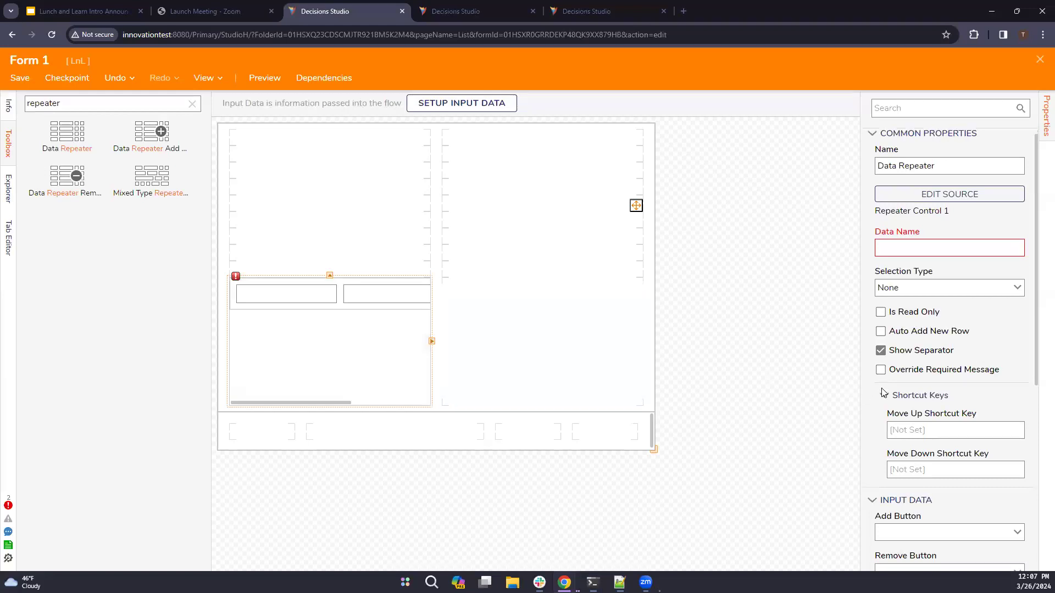
scroll(883, 391, down, 2)
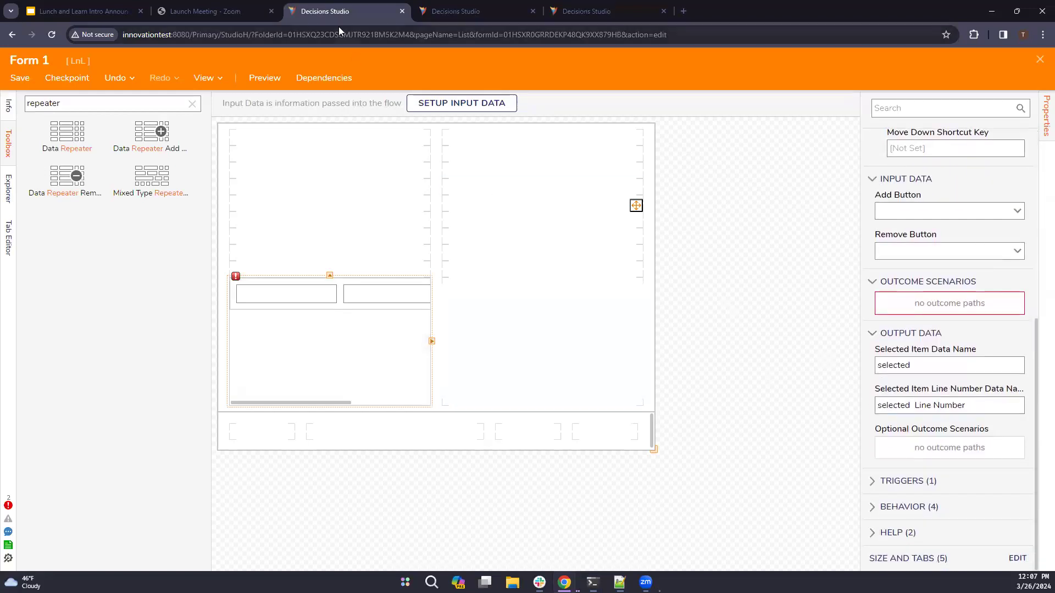
click(495, 11)
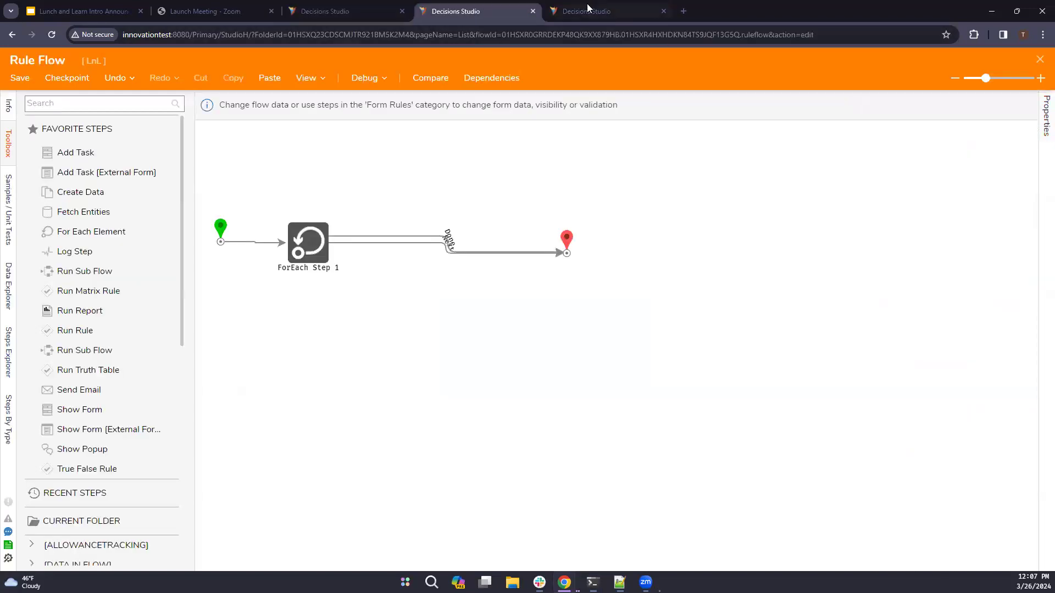
click(341, 241)
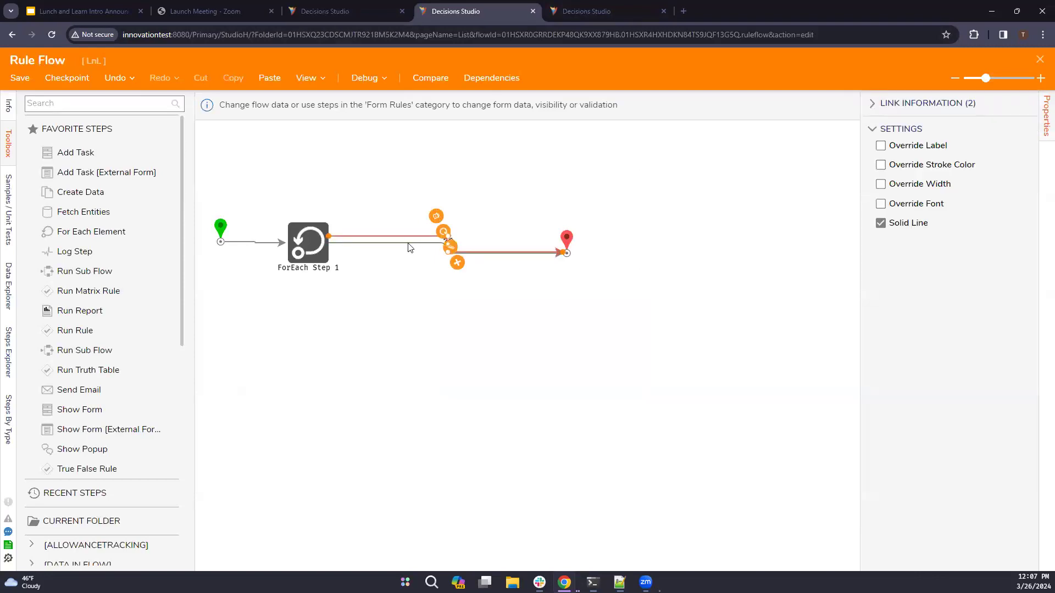
click(316, 242)
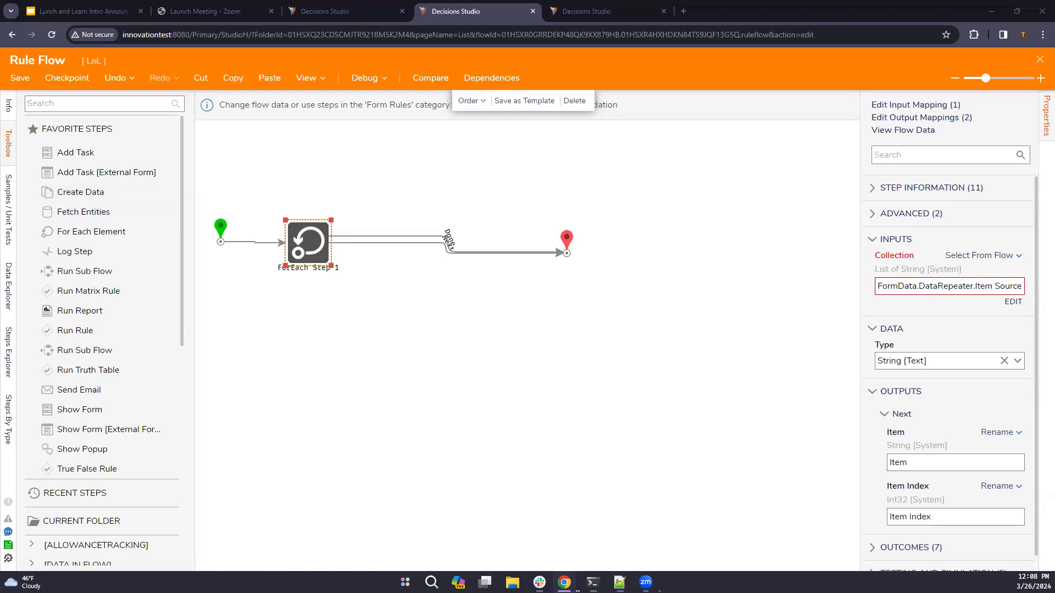
click(346, 8)
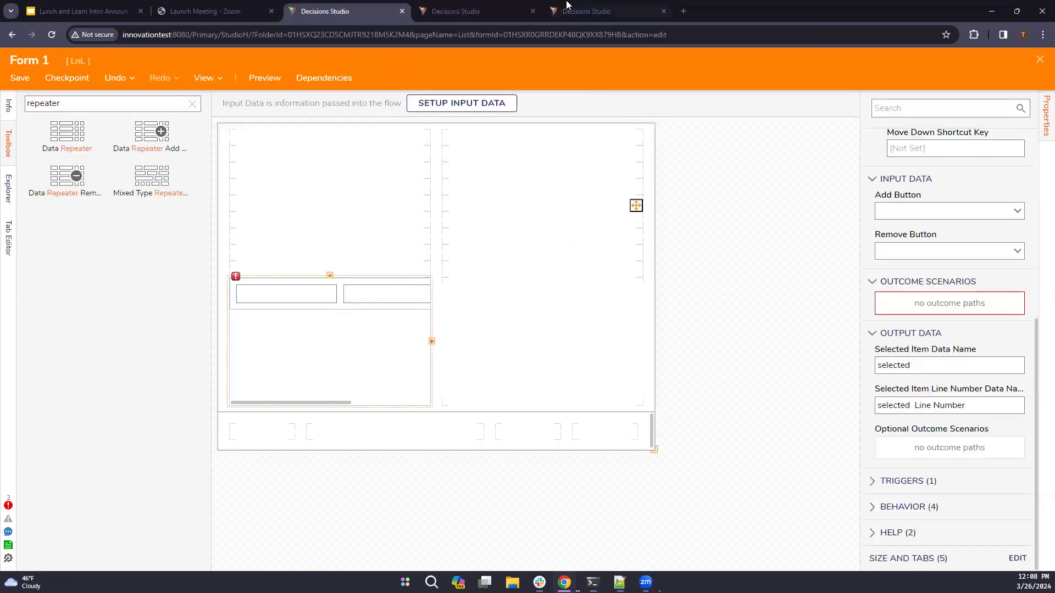
- Set the form data input type of Repeater Control 1 to the account [VetPetInsurance] entity
click(605, 11)
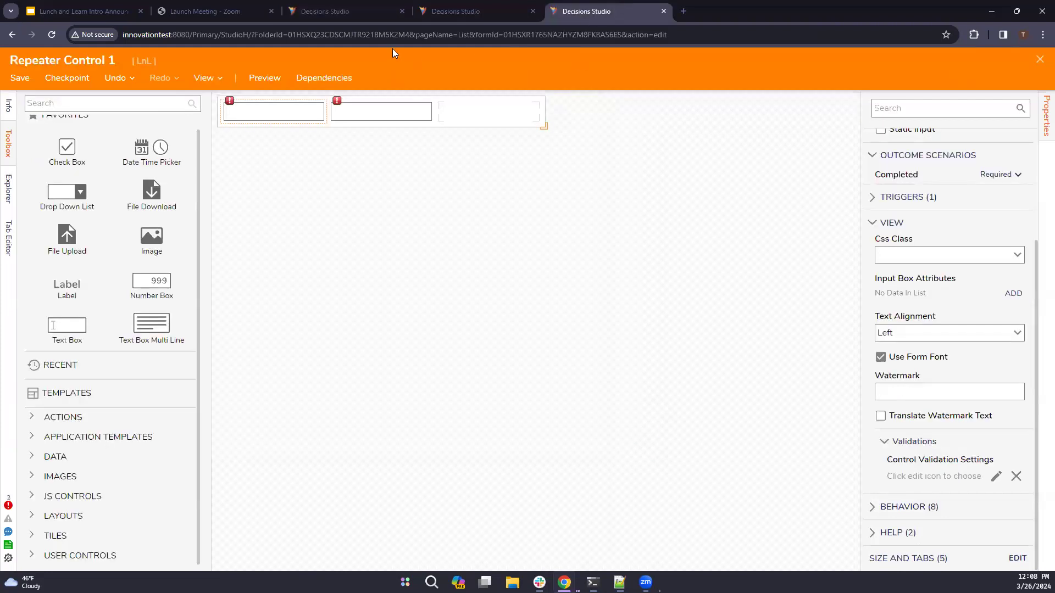
click(476, 249)
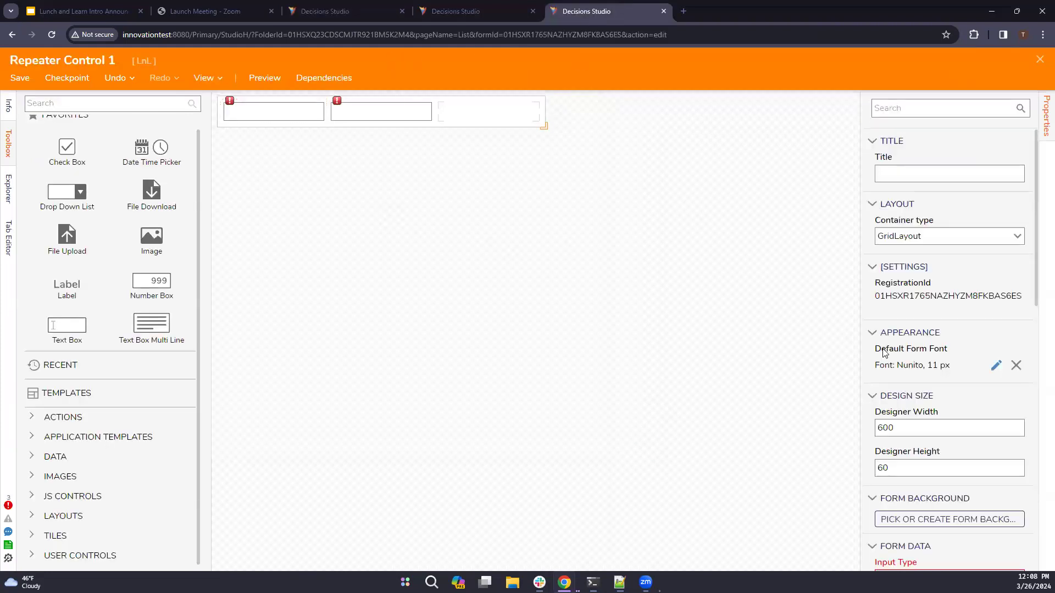
scroll(885, 354, down, 4)
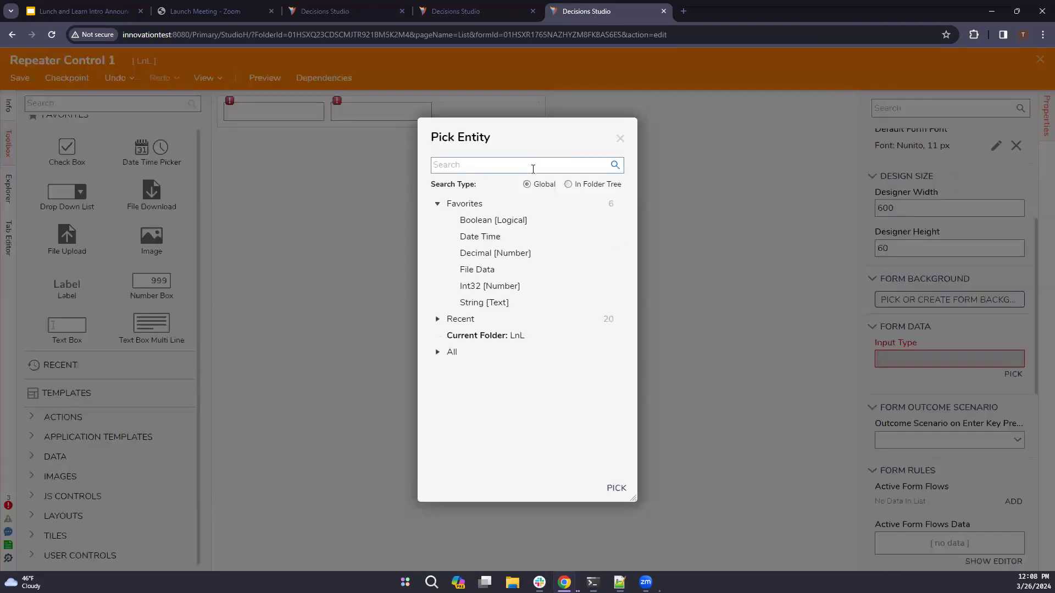
click(532, 165)
text(accou)
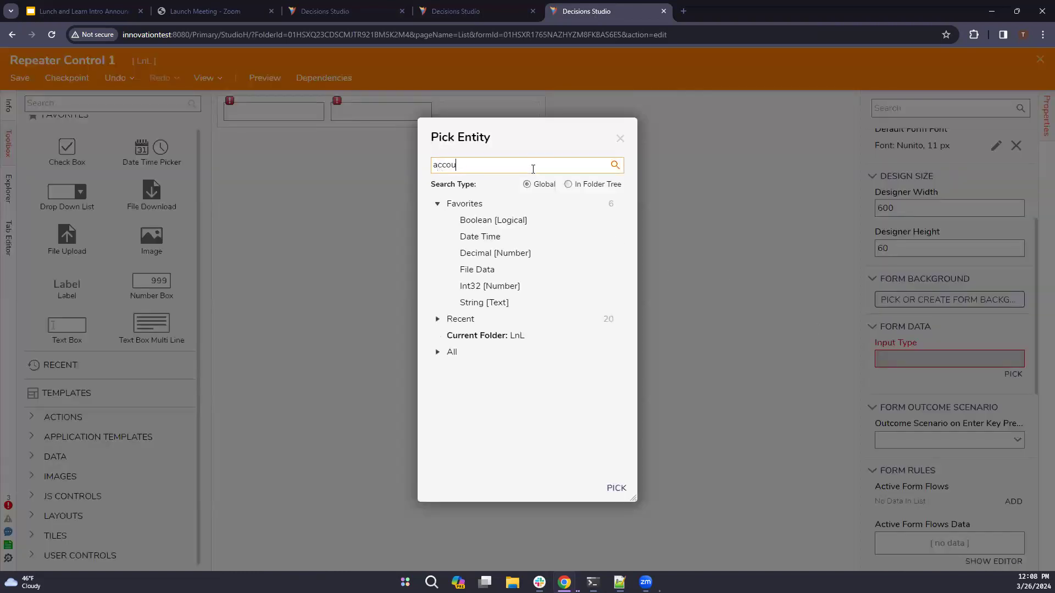
text(nt)
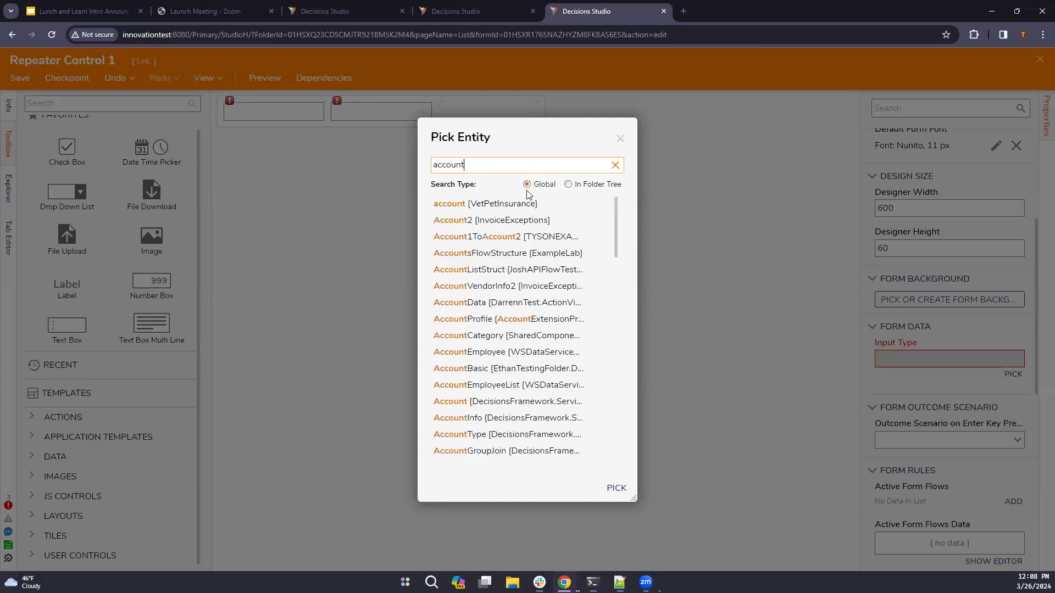
click(493, 401)
scroll(492, 399, down, 2)
scroll(493, 399, down, 15)
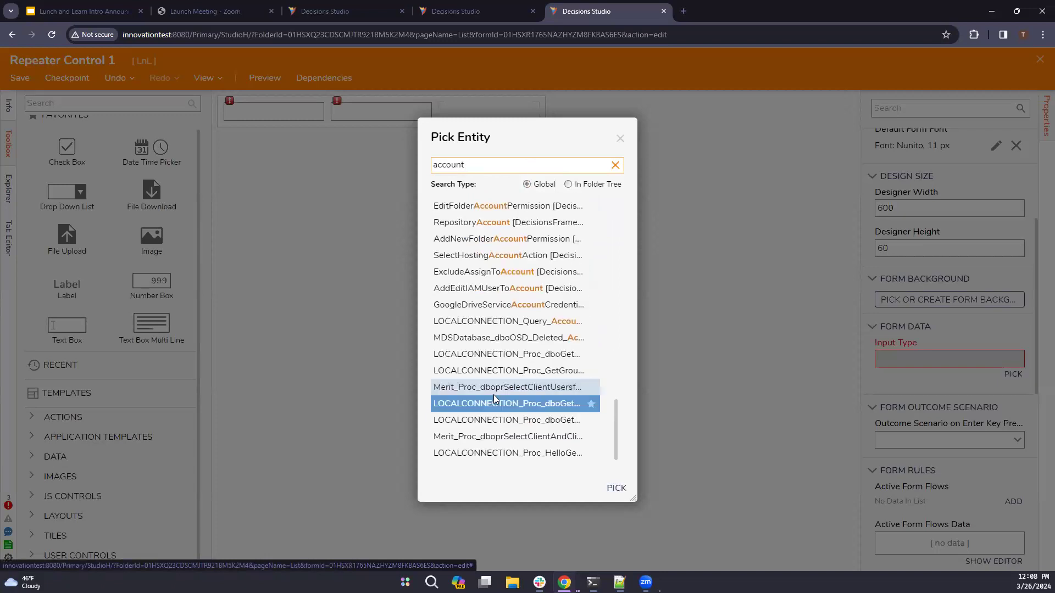
scroll(461, 348, up, 15)
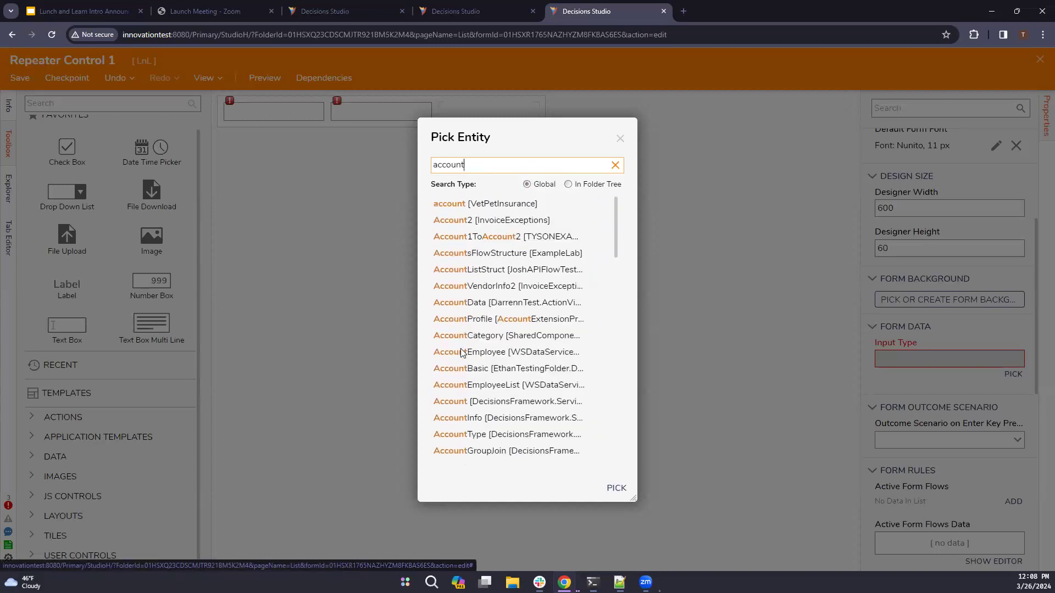
click(537, 270)
scroll(538, 275, down, 1)
scroll(538, 280, down, 1)
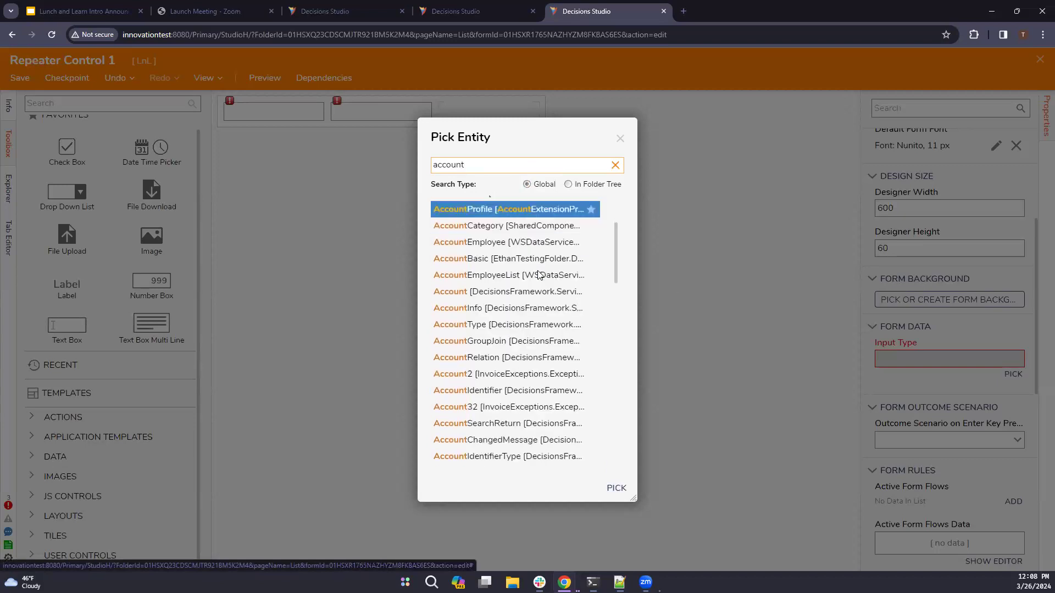
scroll(531, 326, up, 2)
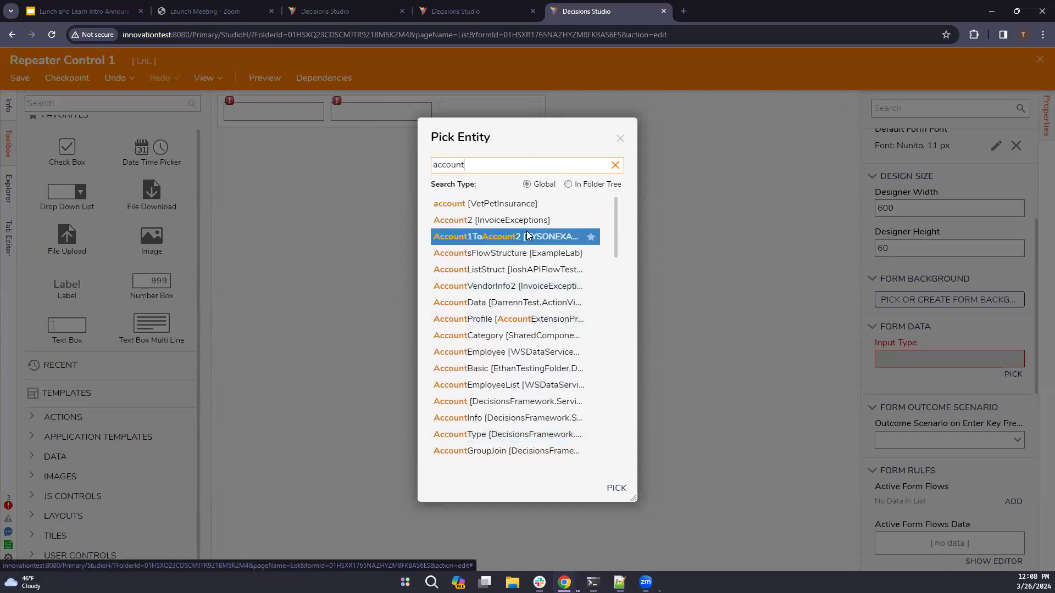
click(527, 204)
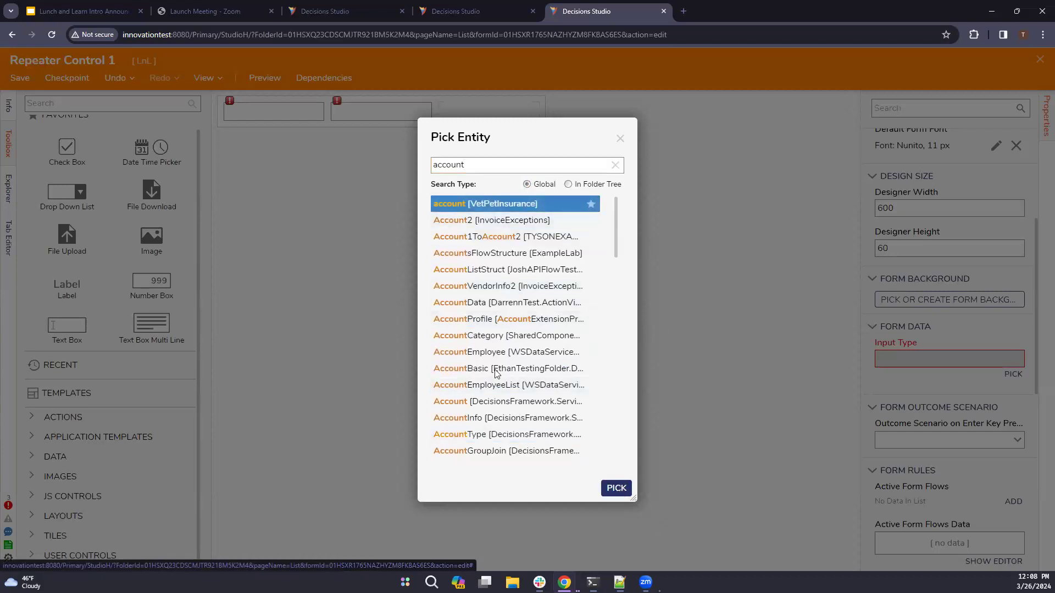
click(616, 488)
- Bind the Ticker text box's data name to accountSet from Form Data
click(258, 117)
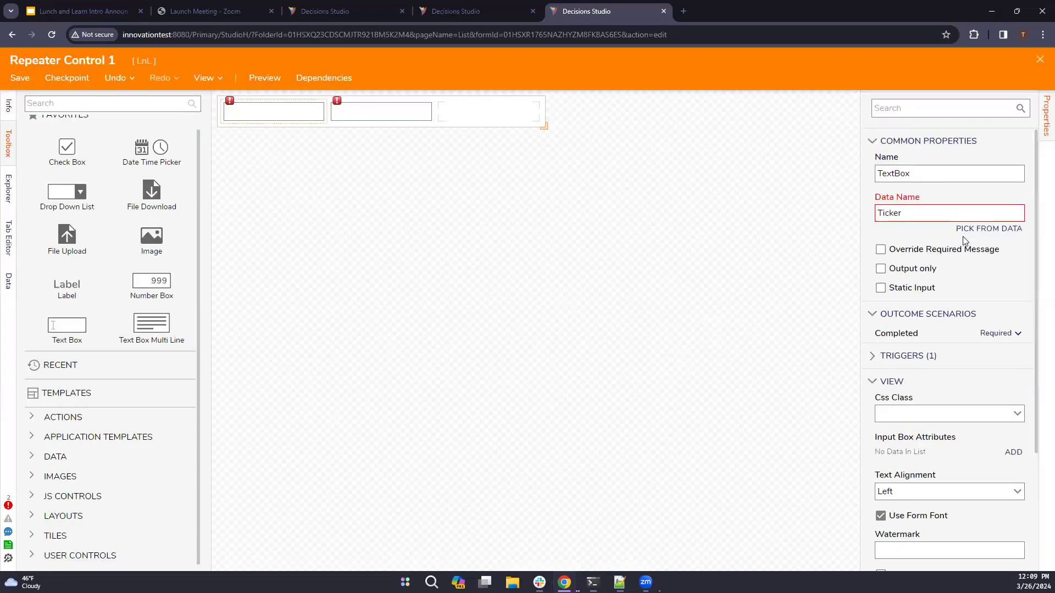
click(951, 230)
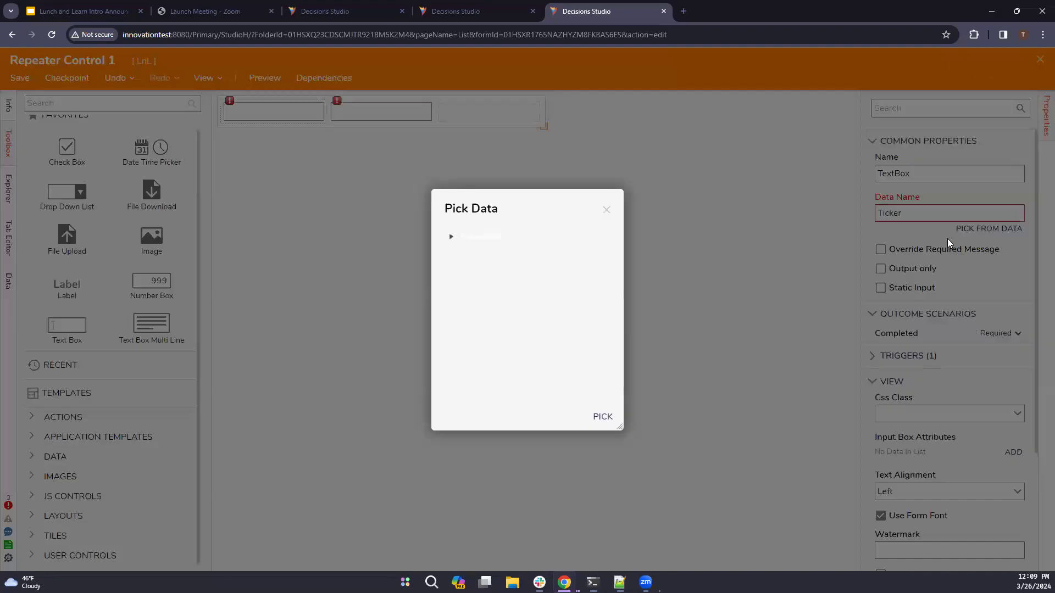
click(451, 236)
click(487, 274)
click(495, 253)
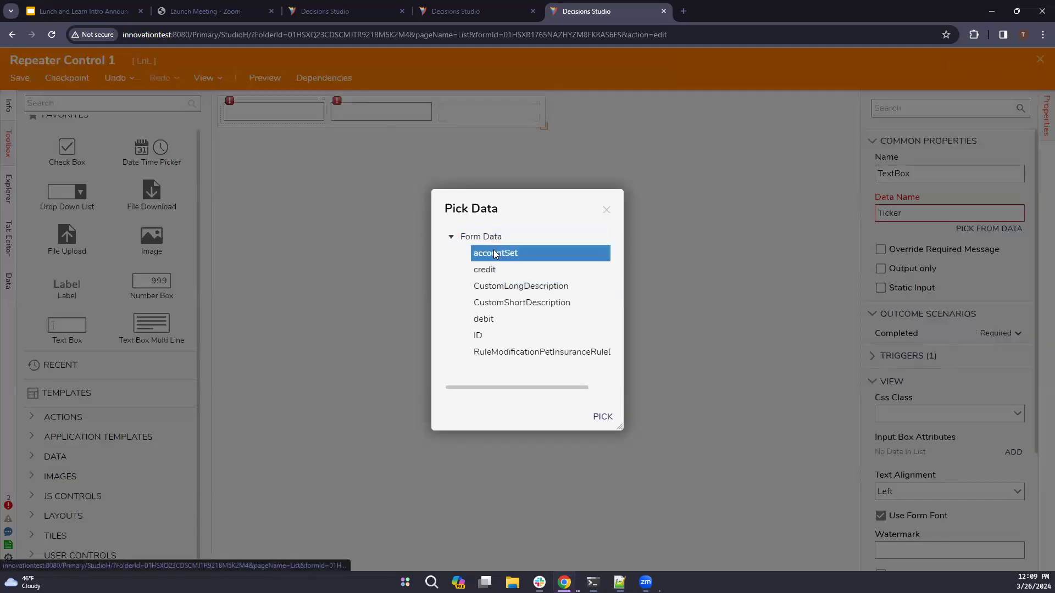
click(602, 416)
- Bind the second text box's data name to credit from Form Data
click(359, 110)
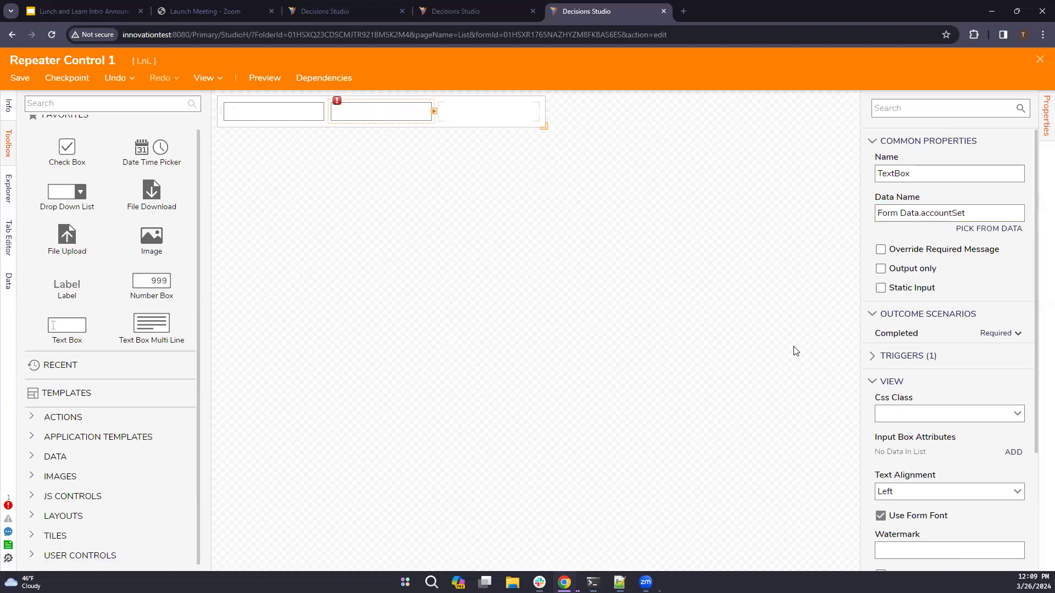
click(967, 229)
click(451, 236)
click(478, 270)
click(603, 417)
- In the rule flow, remove the For Each step's Done connection and clear its Collection input mapping
click(470, 8)
click(413, 234)
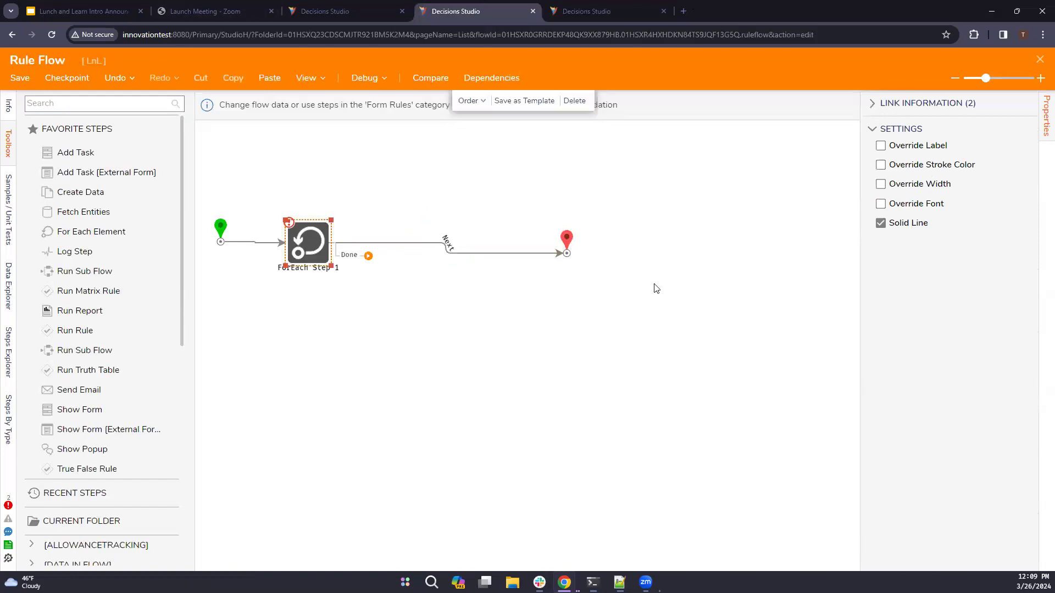
click(912, 104)
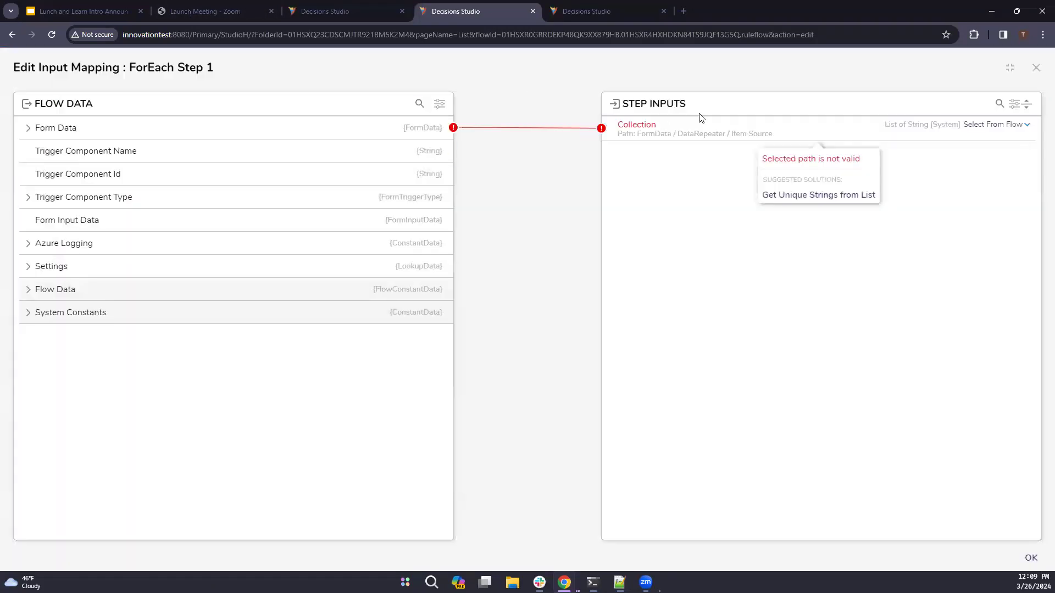
click(561, 8)
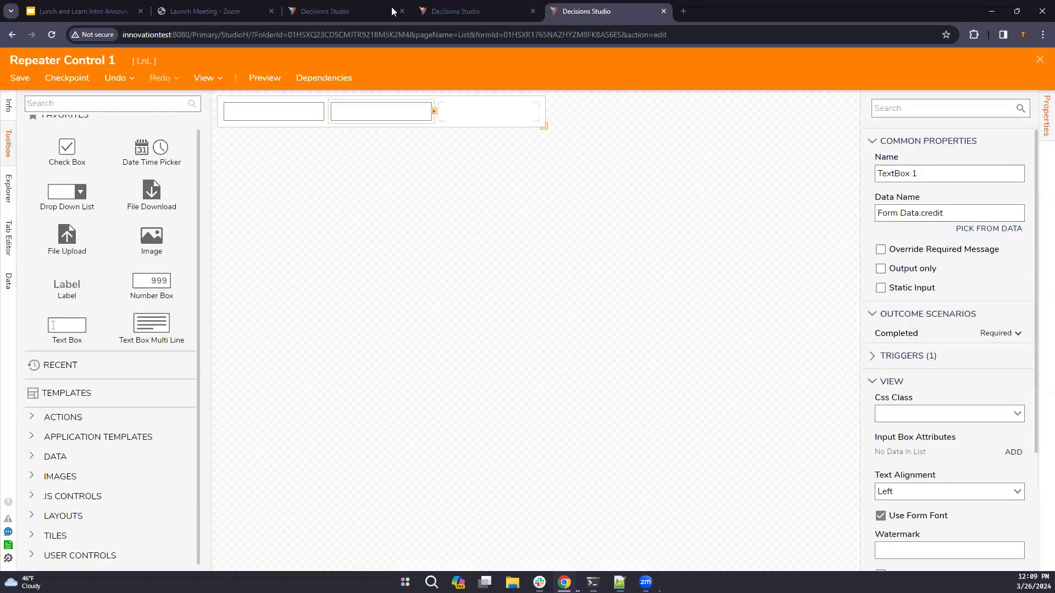
click(347, 7)
click(467, 8)
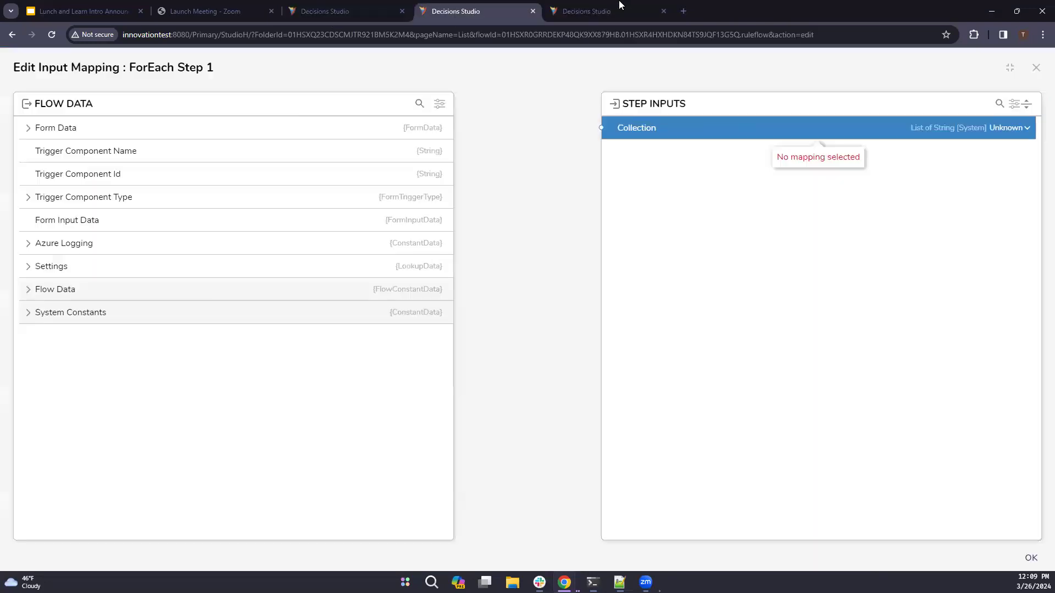
- Save Repeater Control 1 without notes
click(620, 8)
click(20, 78)
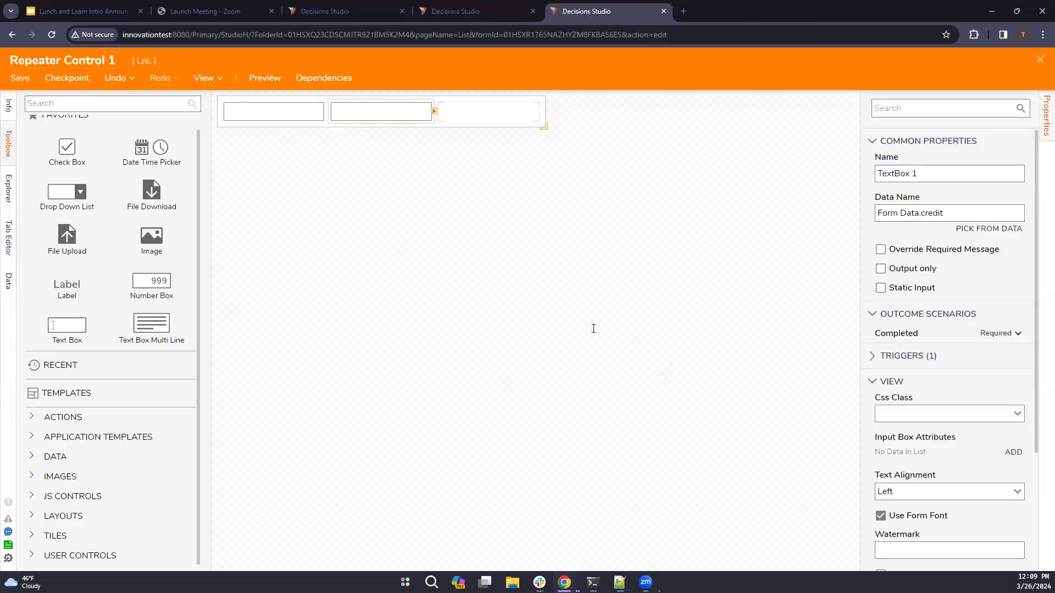
click(668, 366)
- Close the For Each input mapping, save the rule flow without notes, and close it
click(448, 8)
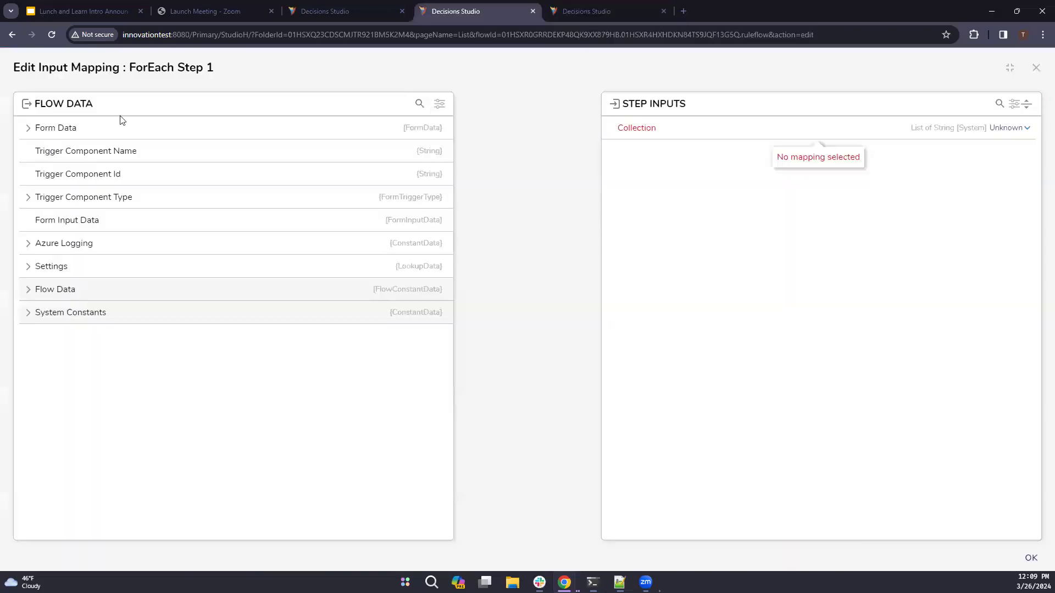
click(1040, 66)
click(20, 77)
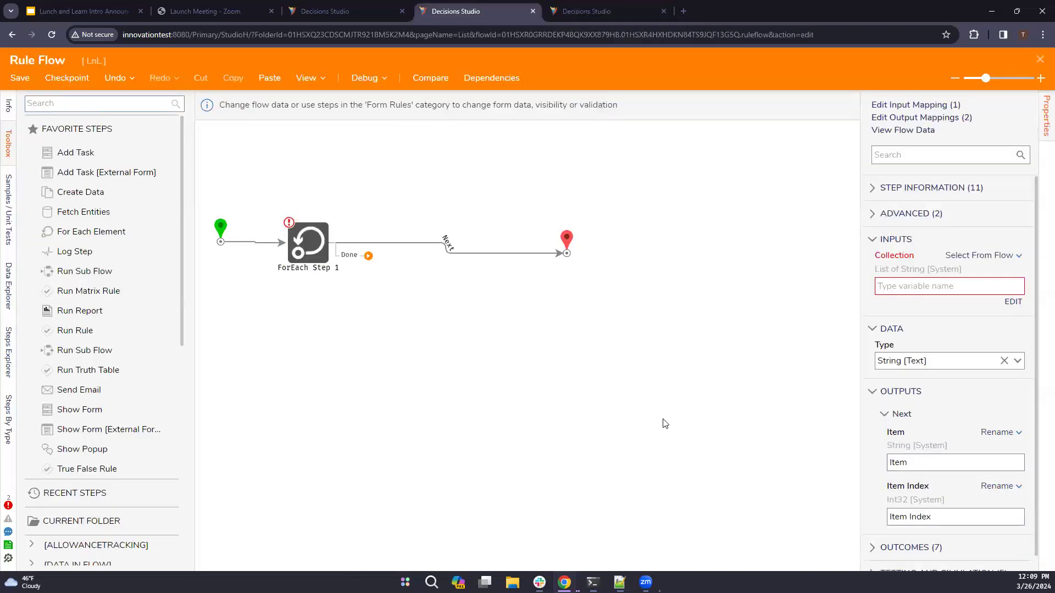
click(668, 365)
click(1040, 59)
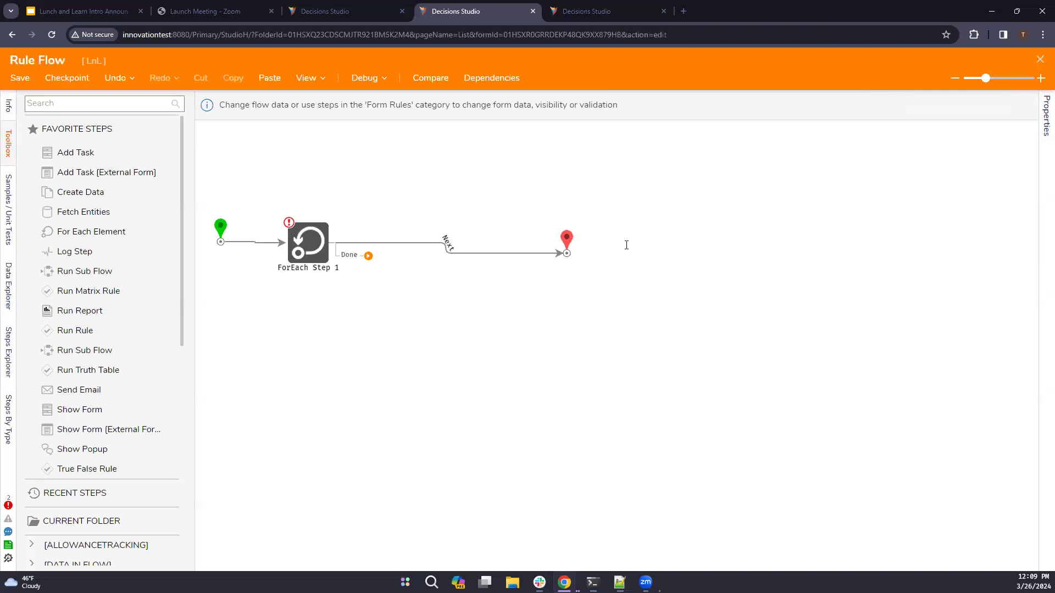
- Map the Data Repeater's Item Source from Form Data to the For Each step's Collection input in the rule flow
click(560, 193)
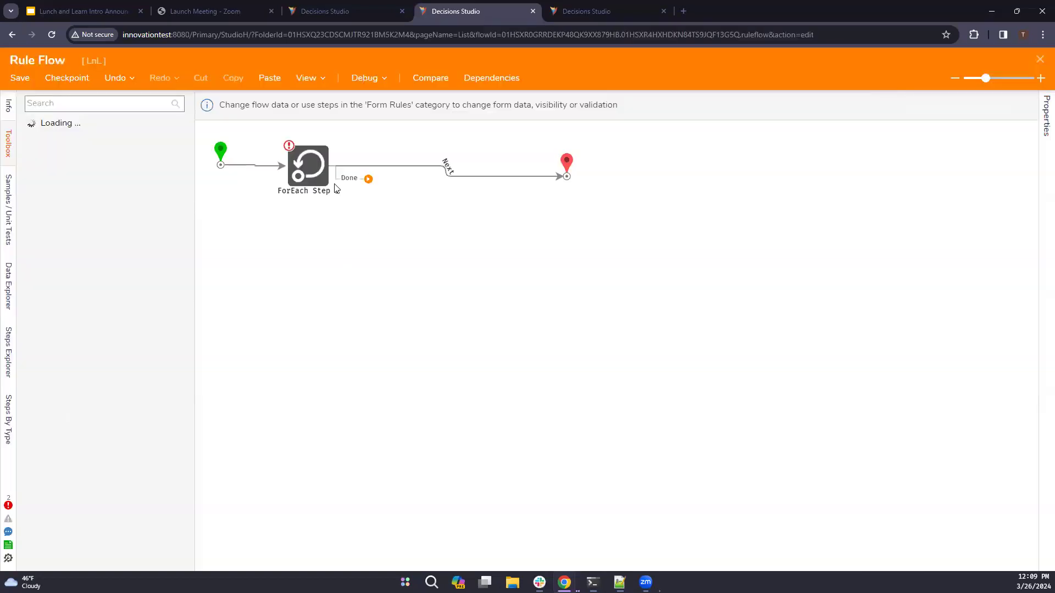
click(313, 163)
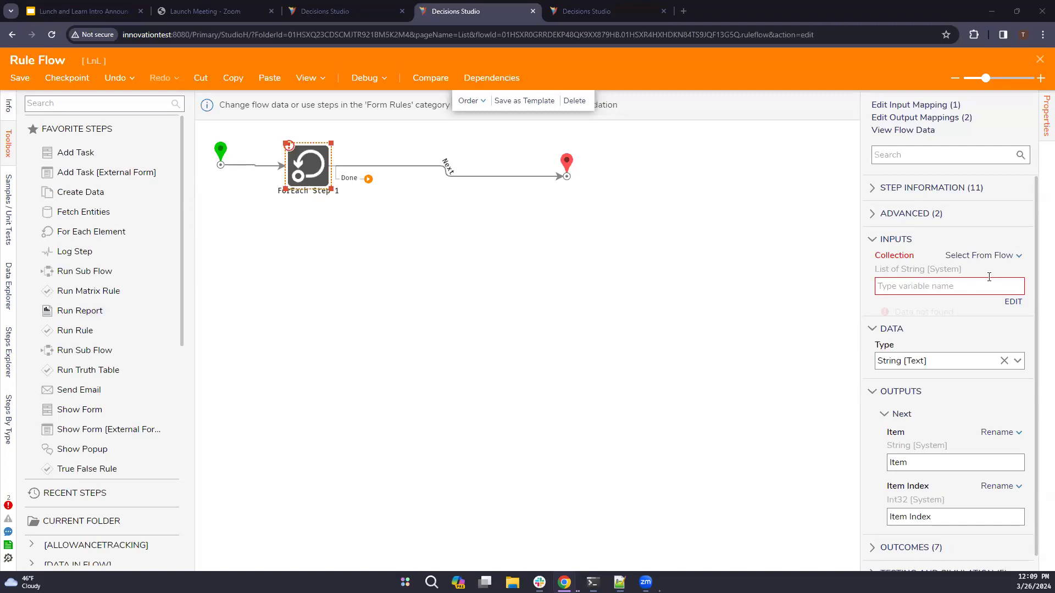
click(923, 106)
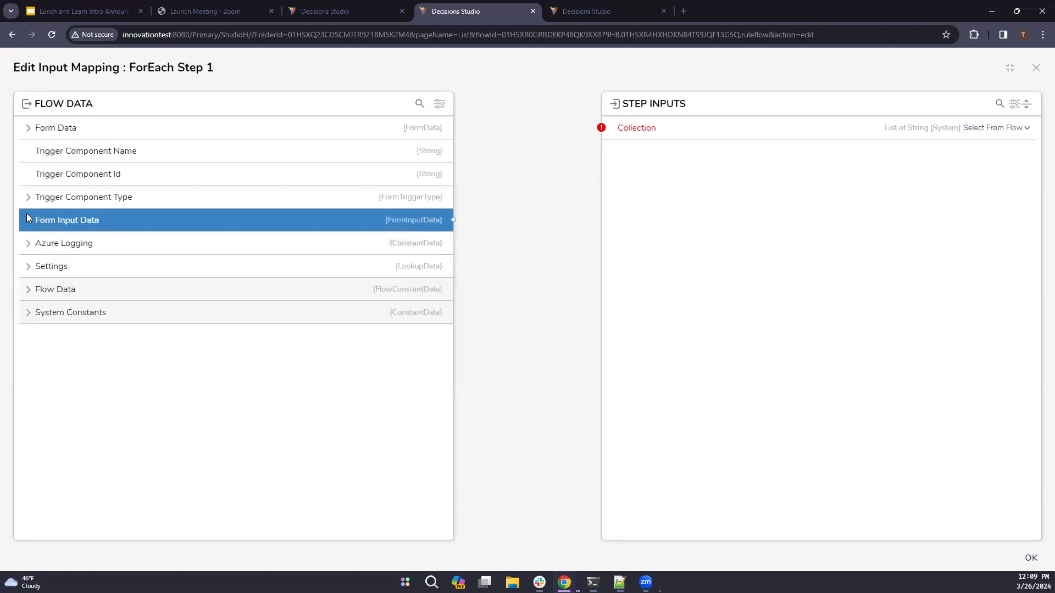
click(27, 128)
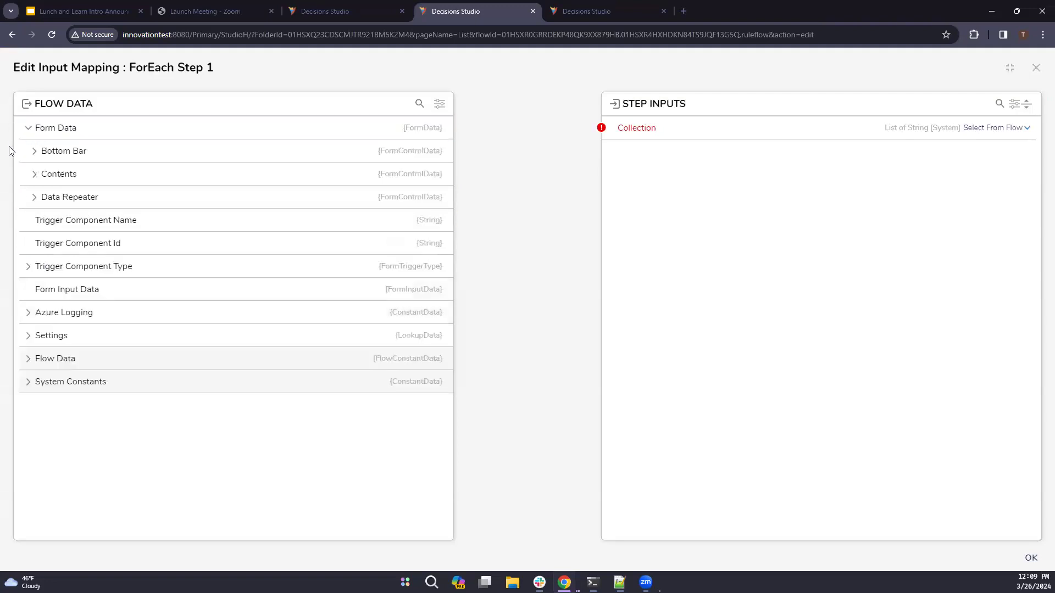
click(34, 199)
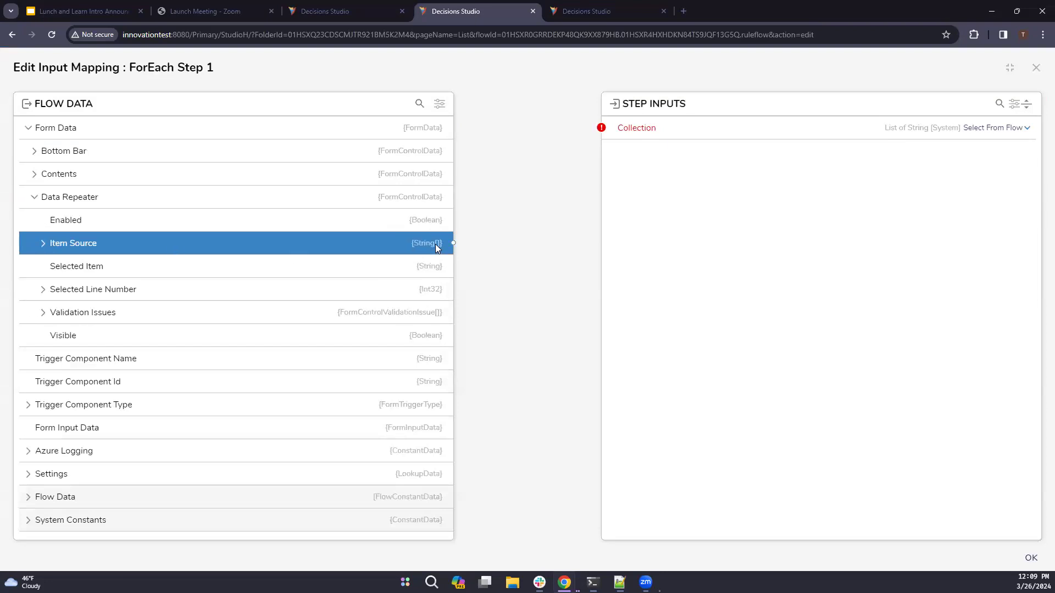
drag(453, 243, 615, 127)
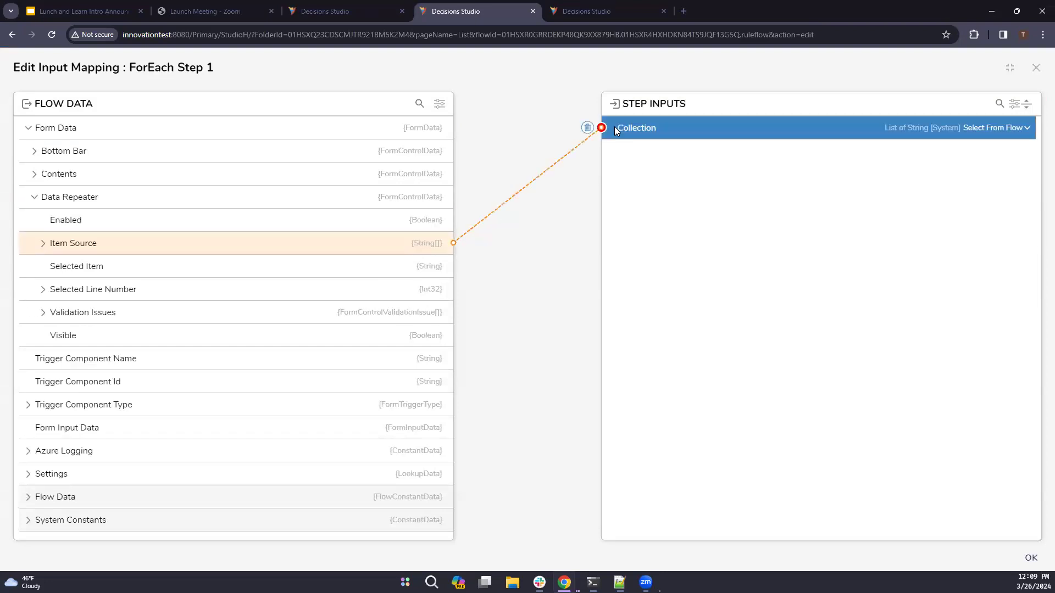
click(39, 243)
click(43, 244)
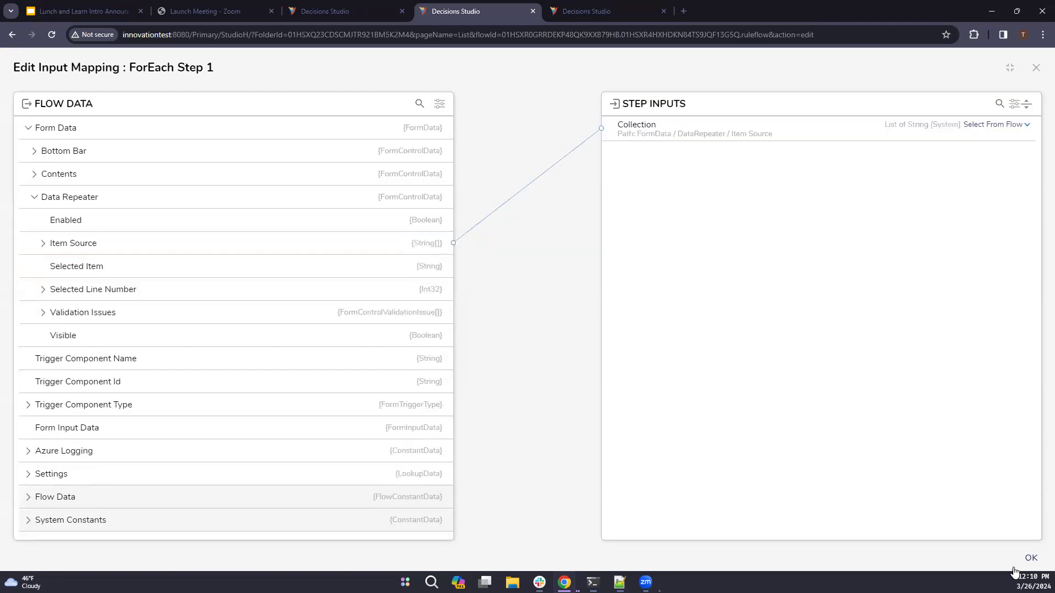
click(1030, 558)
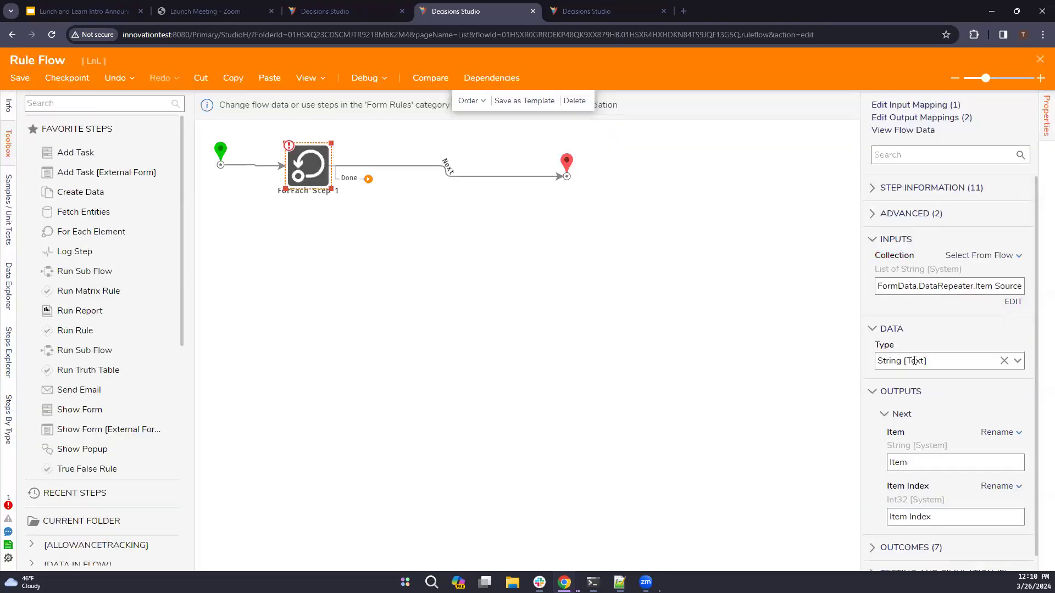
- Look through the rule flow's available step categories and search the steps for "file"
scroll(914, 360, down, 1)
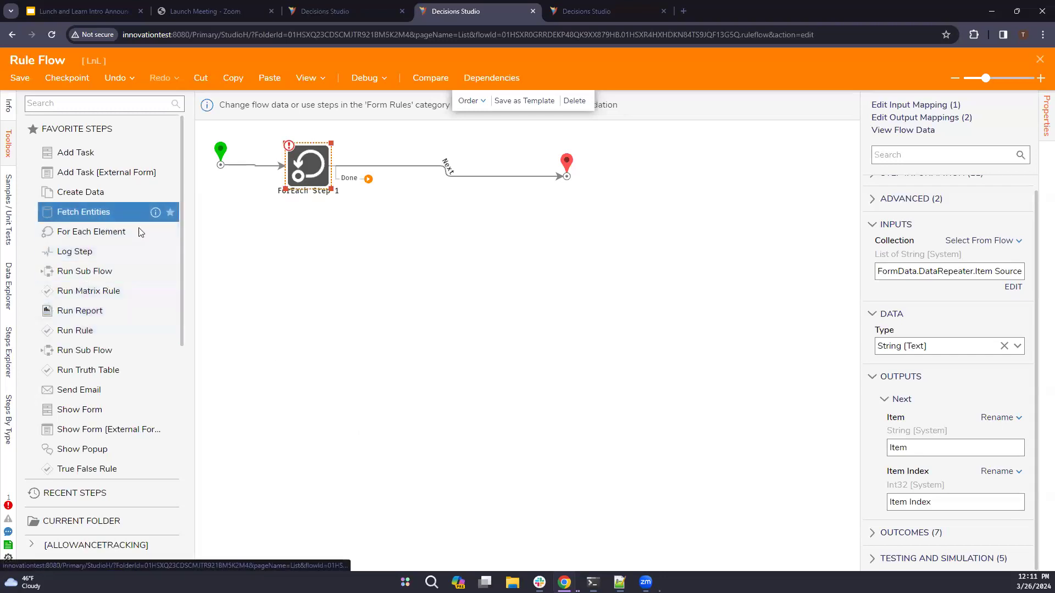
scroll(131, 383, down, 5)
scroll(130, 383, up, 5)
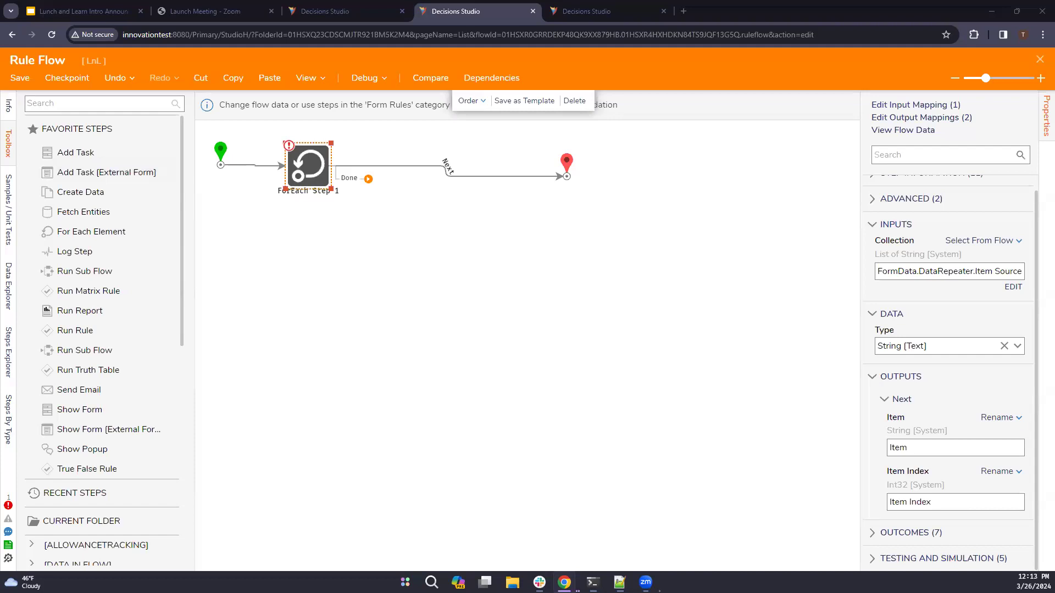
scroll(115, 445, down, 7)
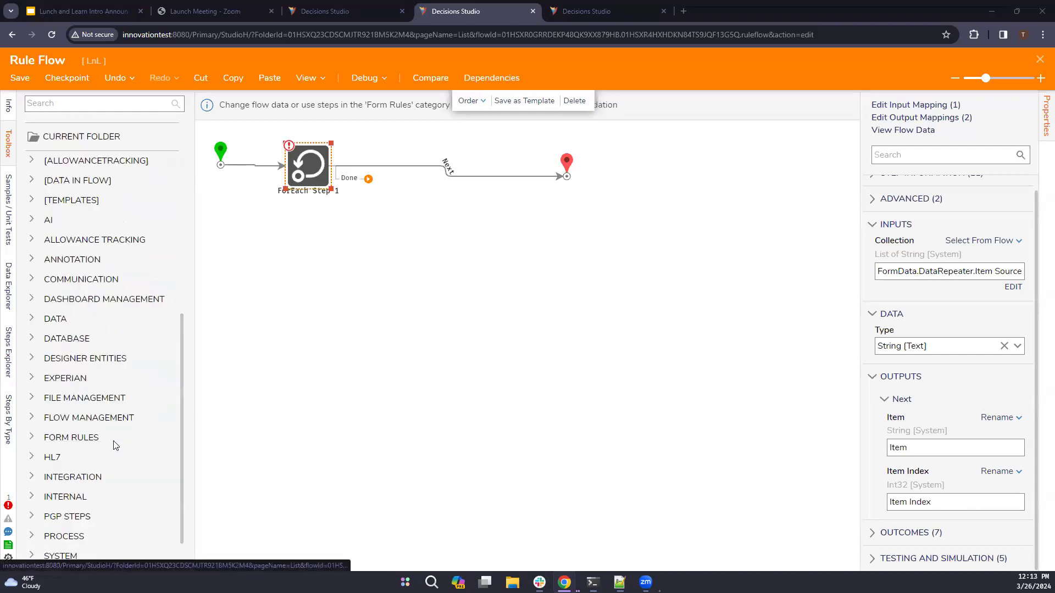
scroll(116, 445, down, 1)
click(133, 102)
text(file)
- Delete the For Each step and close the rule flow and Form 1, returning to the LnL folder
click(292, 186)
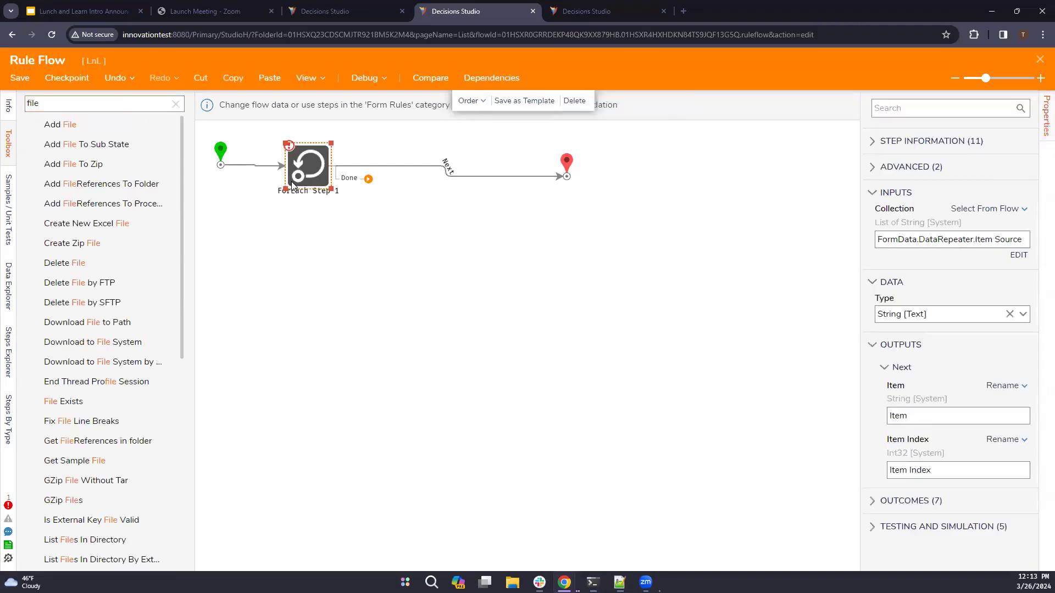
key(Delete)
click(1040, 59)
click(602, 368)
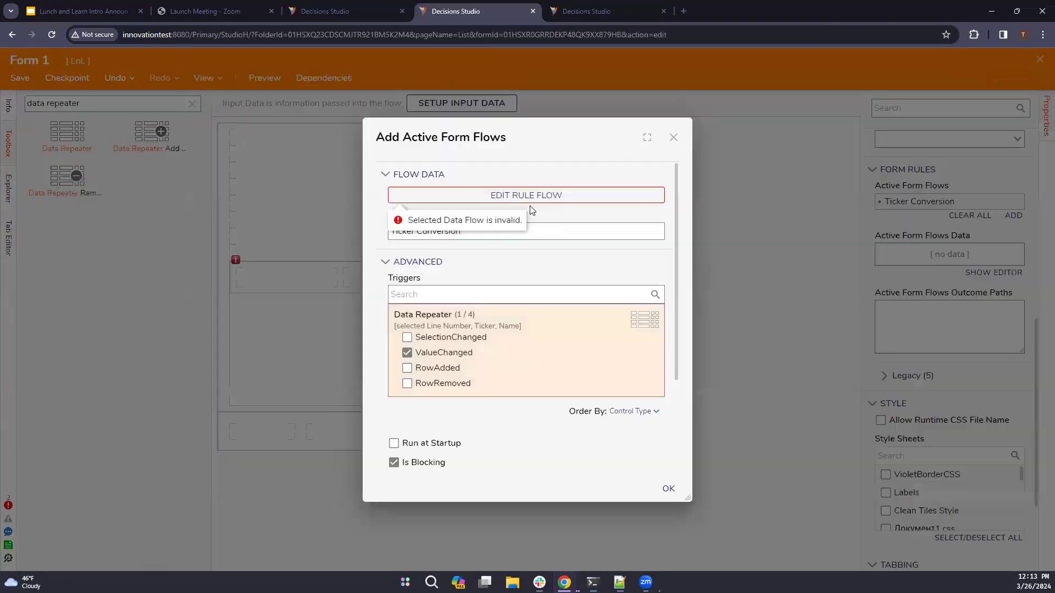
click(673, 137)
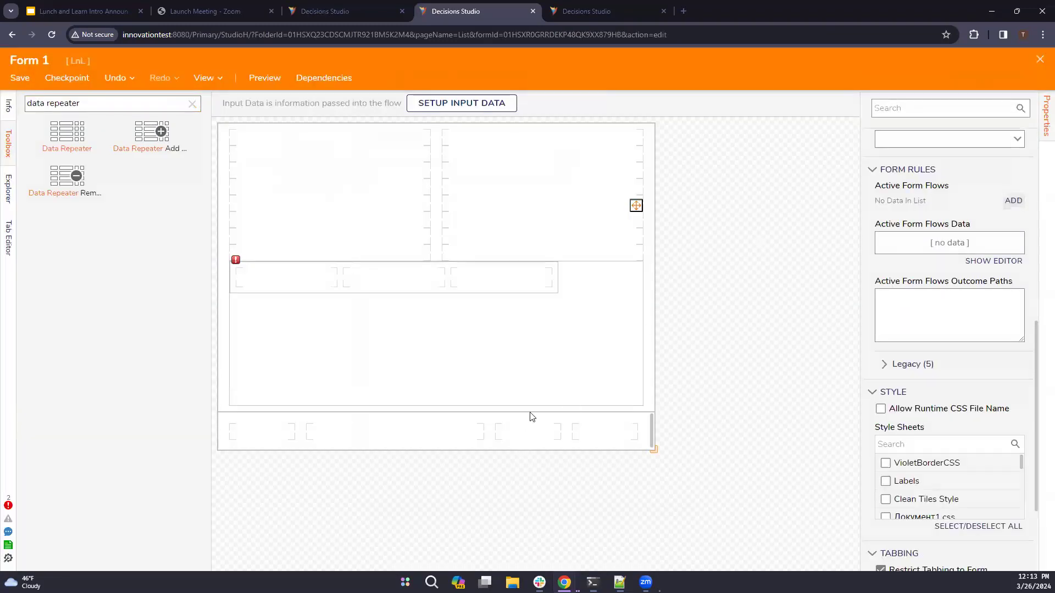
click(1040, 59)
click(599, 369)
- Create a new flow named File Steps in the LnL folder
click(231, 109)
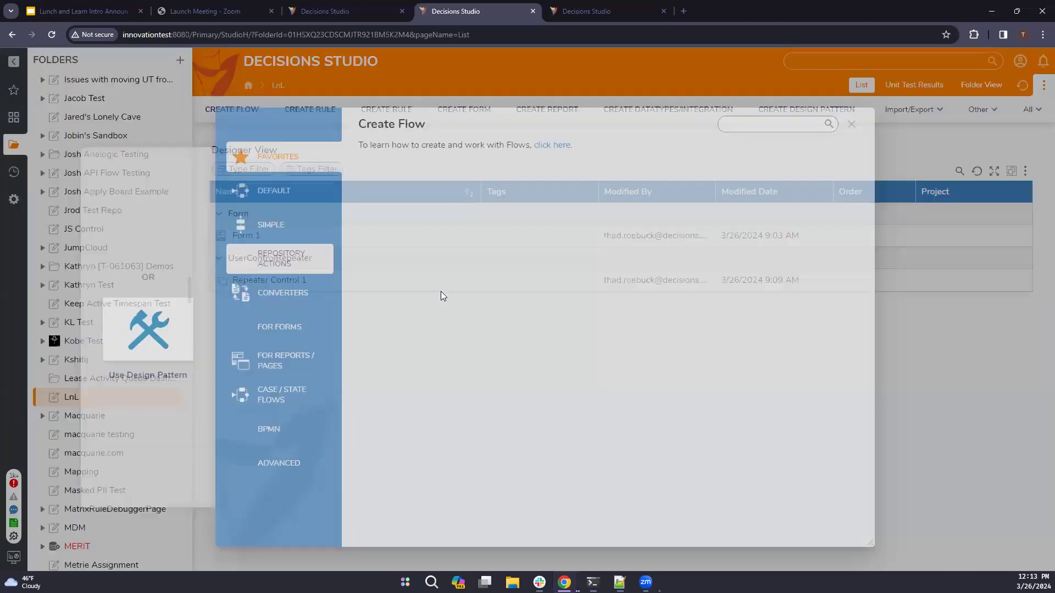
click(434, 209)
text(File)
text( Upload)
key(Return)
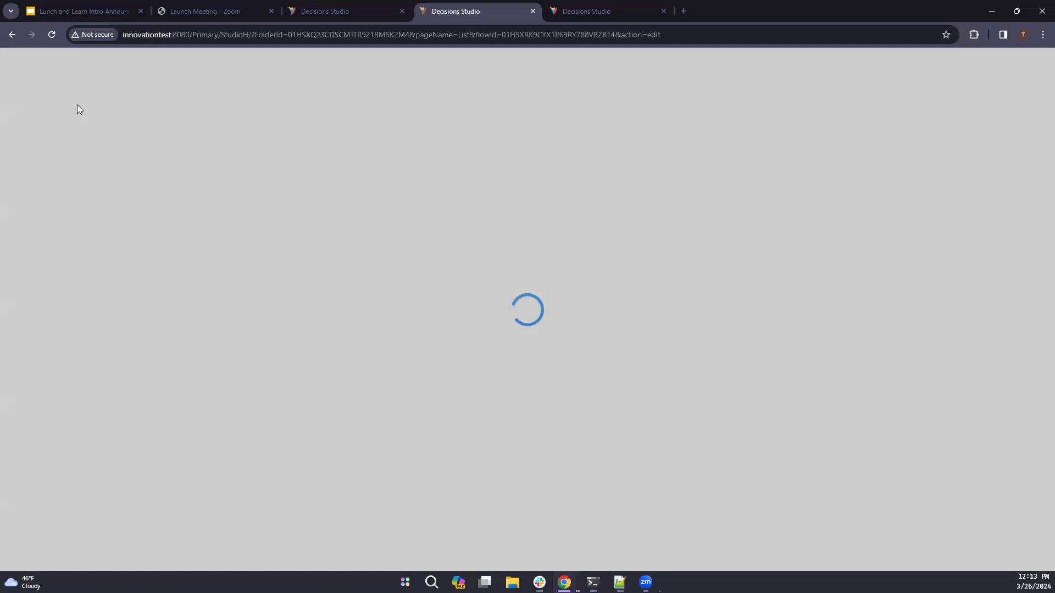
- Search the available steps for "file", read the Load File step's description, and clear the search
text(load)
text(file)
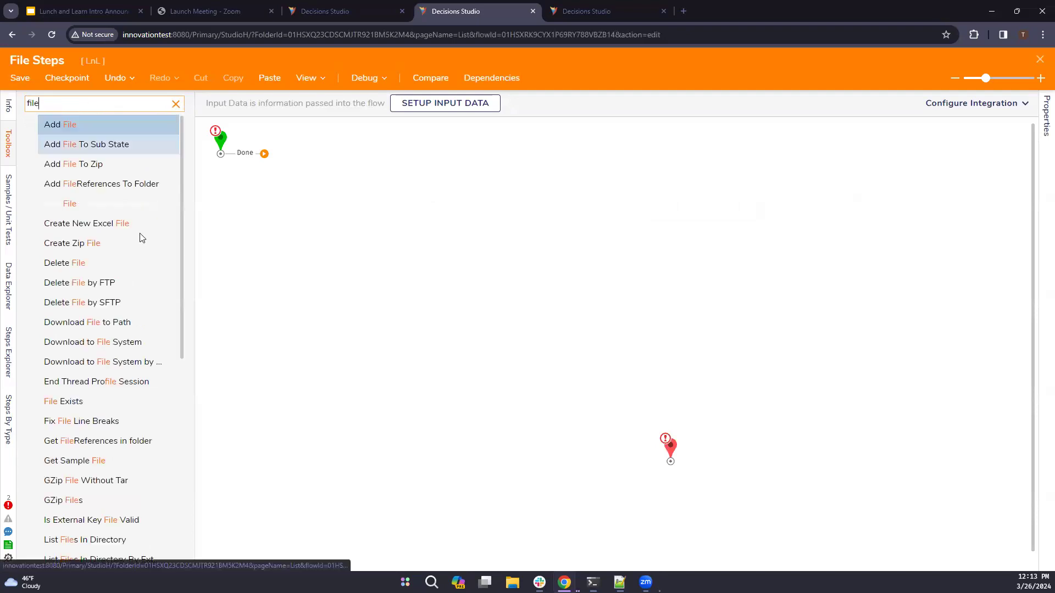
scroll(122, 377, down, 3)
scroll(95, 387, up, 1)
scroll(94, 386, down, 2)
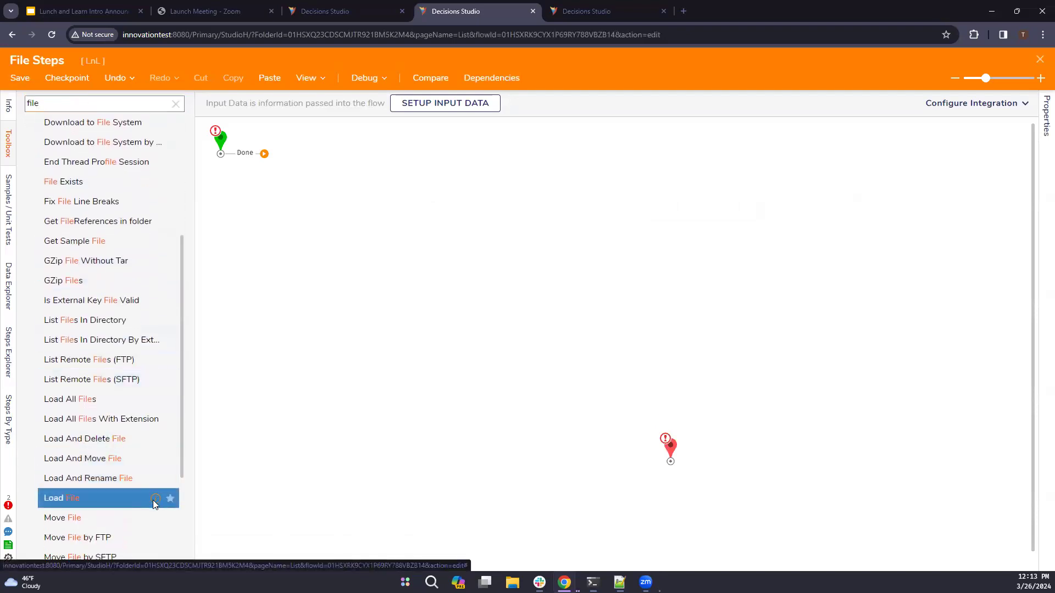
mouse_move(154, 504)
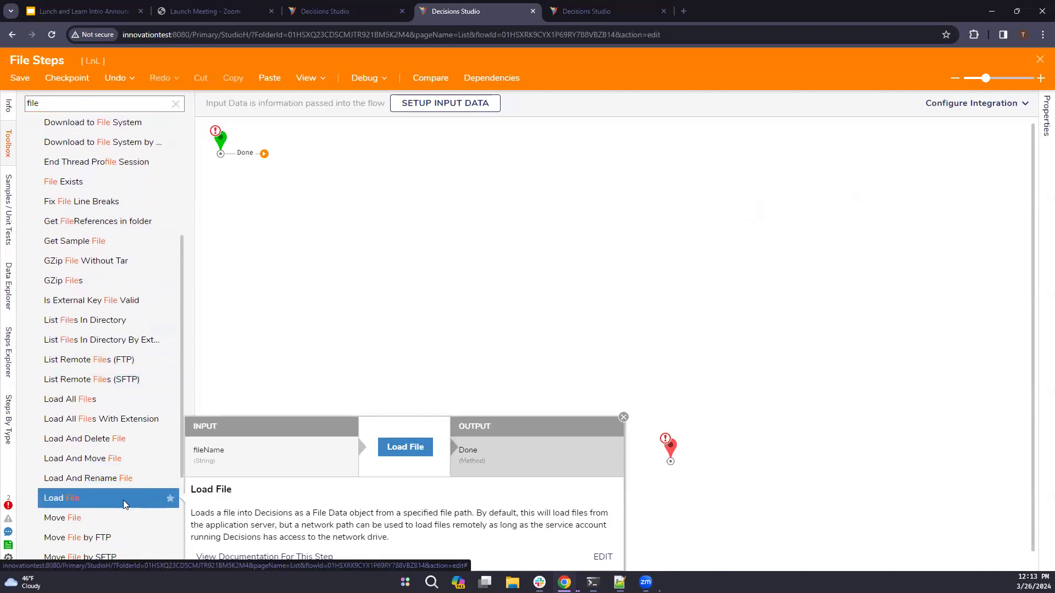
scroll(125, 504, down, 1)
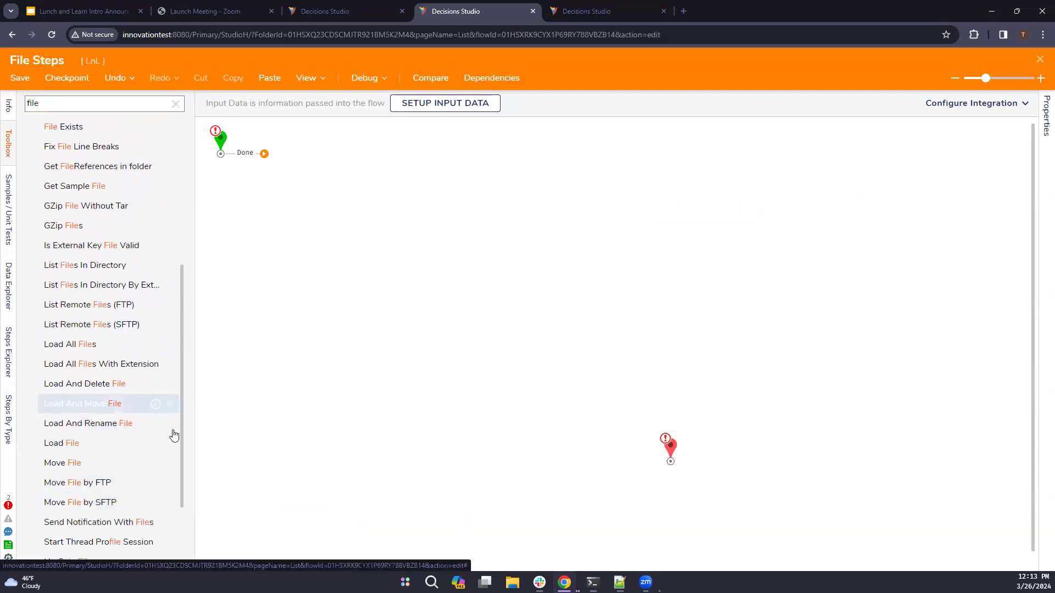
scroll(165, 274, up, 5)
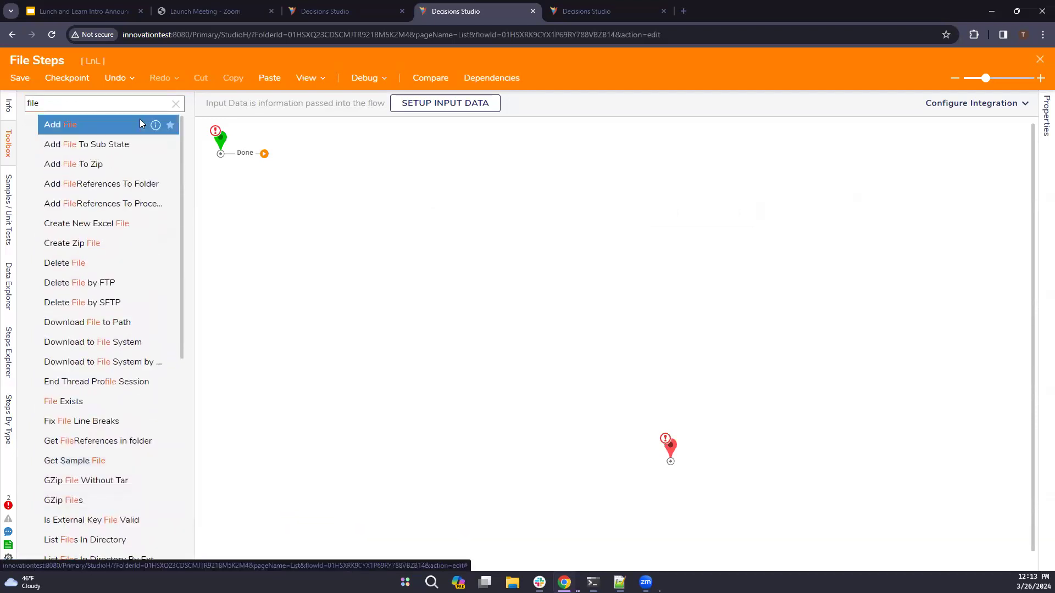
click(176, 103)
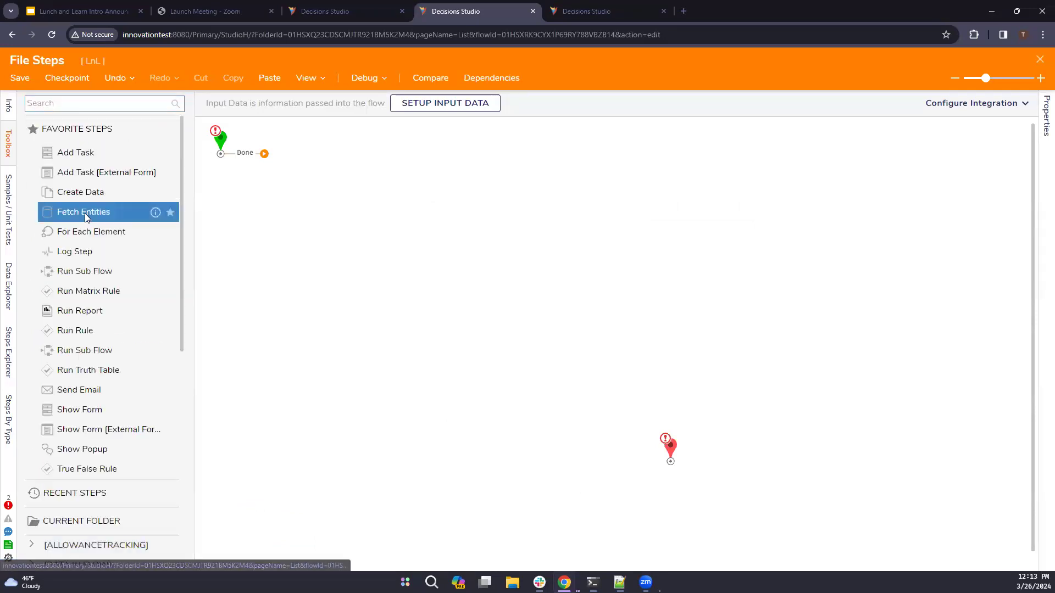
- Add a Show Form step connected to the start step and create a new form named Upload Form for it
drag(82, 410, 283, 193)
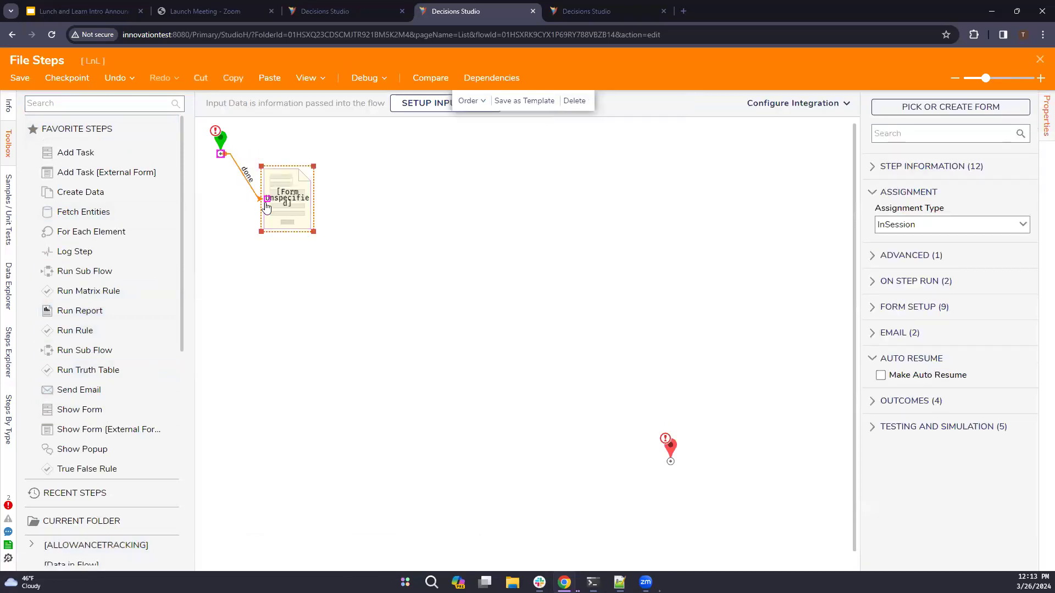
click(936, 106)
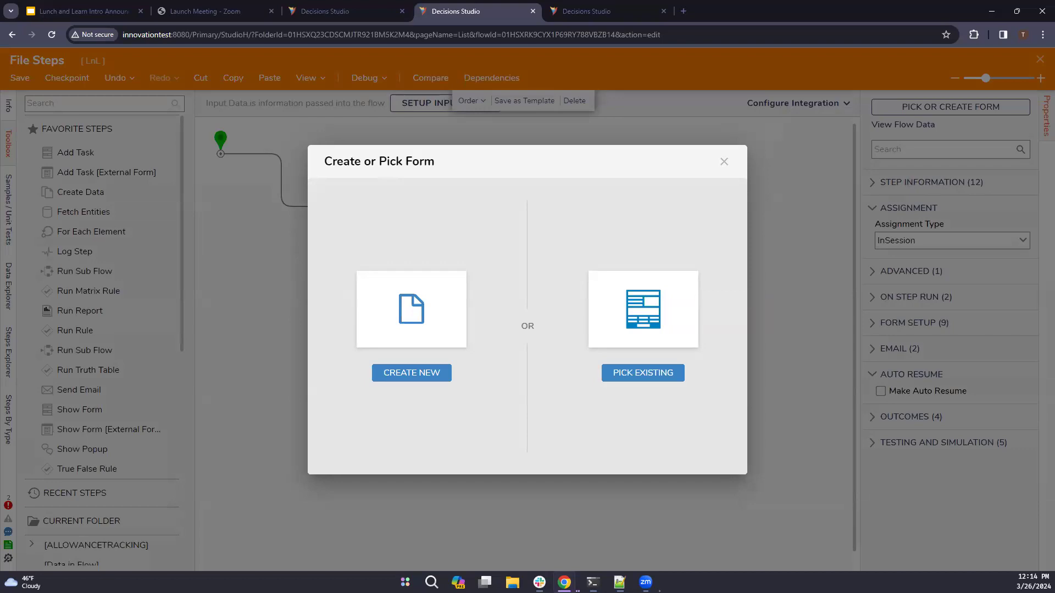
click(434, 377)
click(428, 241)
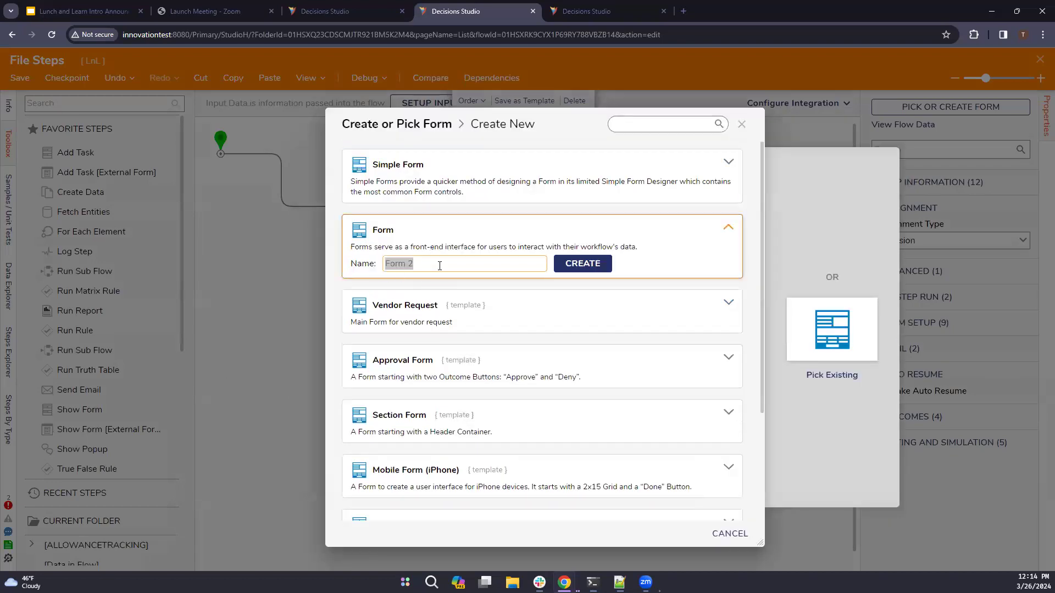
key(BackSpace)
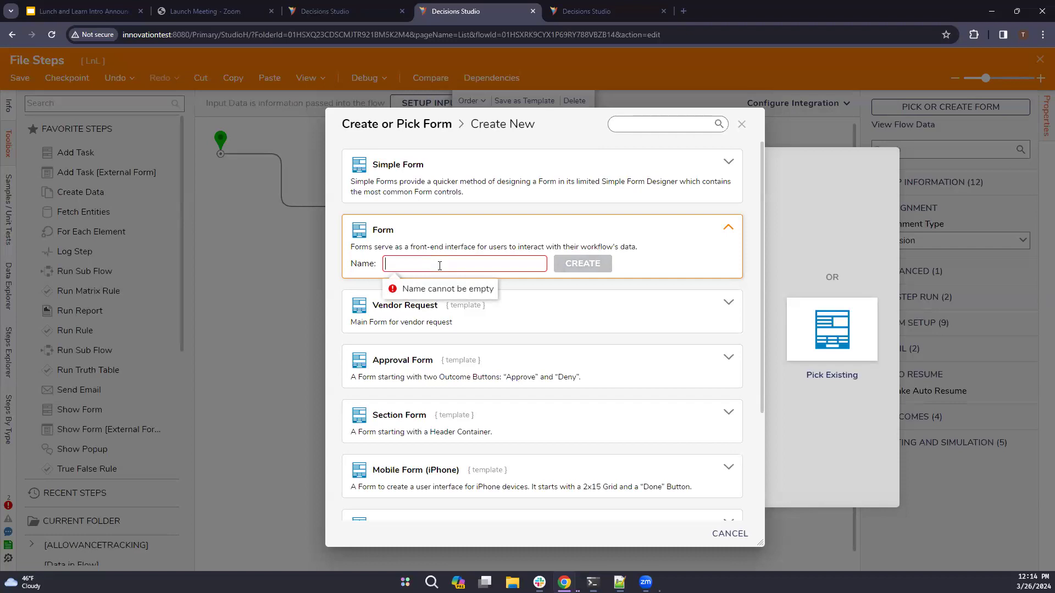
click(439, 266)
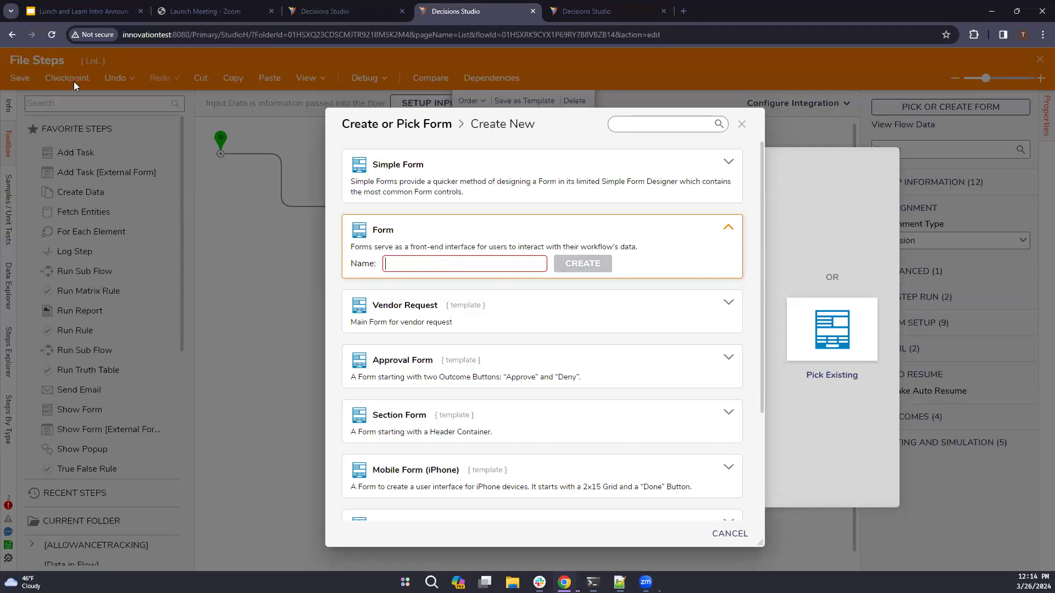
click(428, 268)
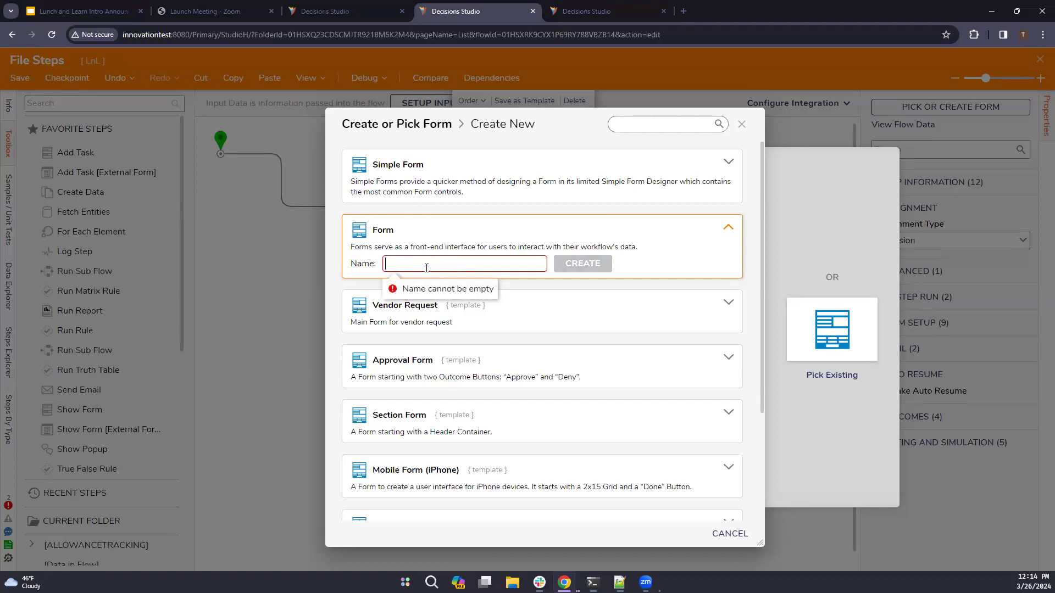
text(Upload Form)
key(Return)
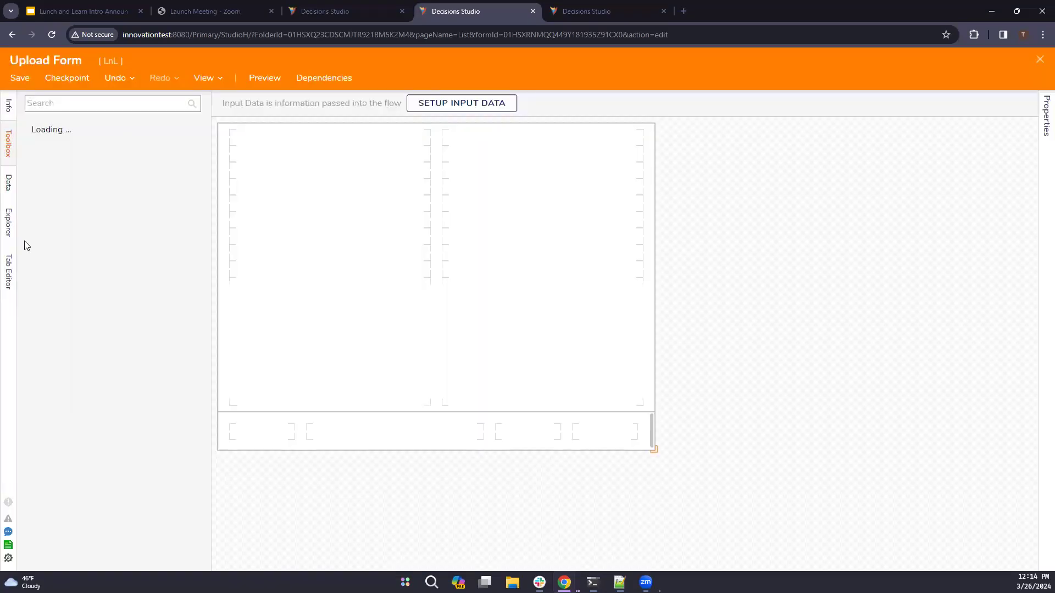
- Add a File Upload control across both columns of the form's lower area and set its data name to UploadedFile
drag(130, 256, 433, 344)
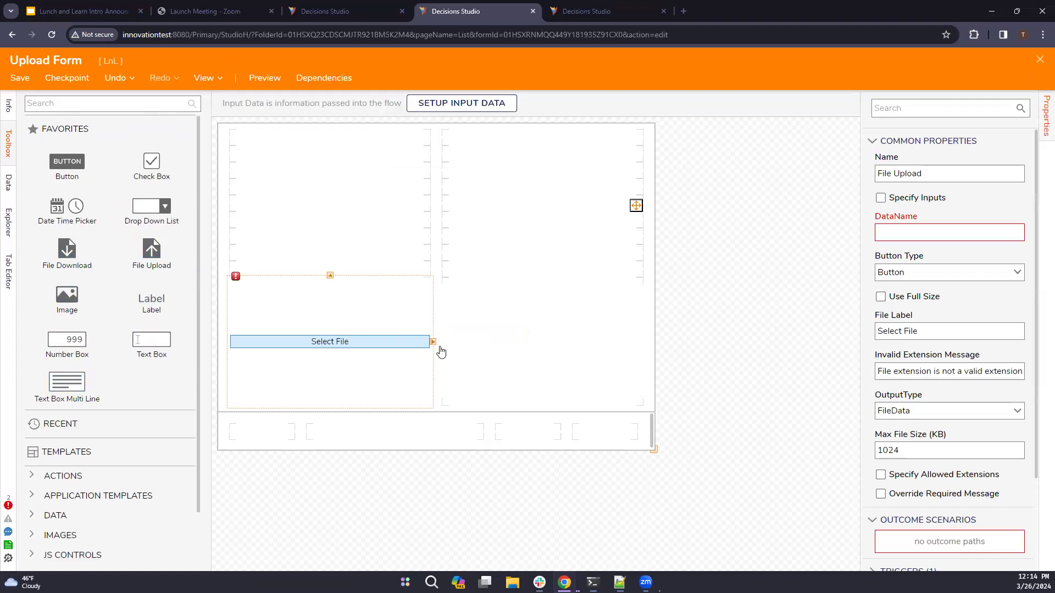
click(908, 233)
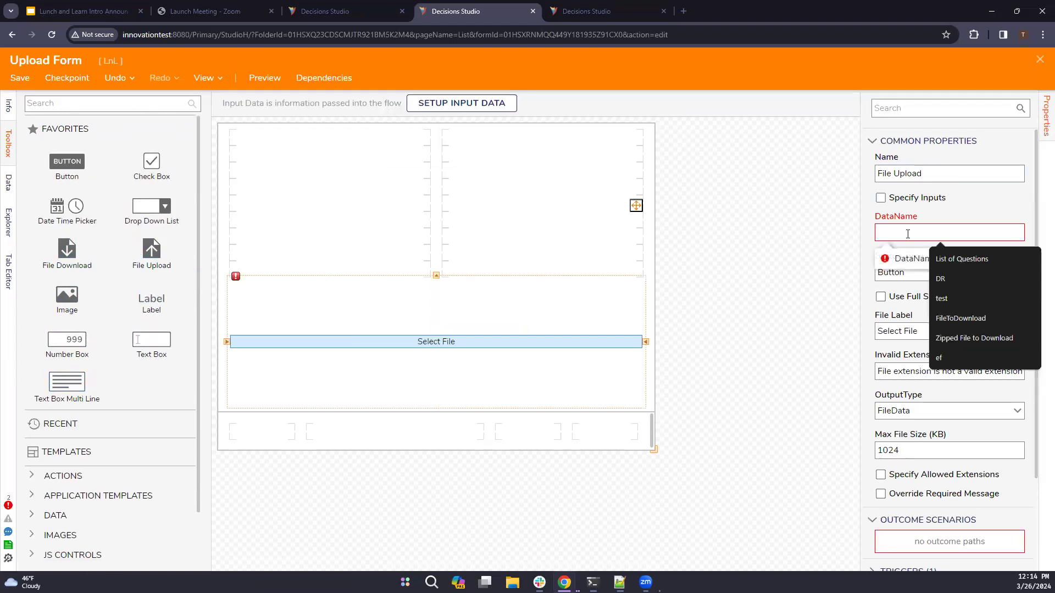
text(UploadedFil)
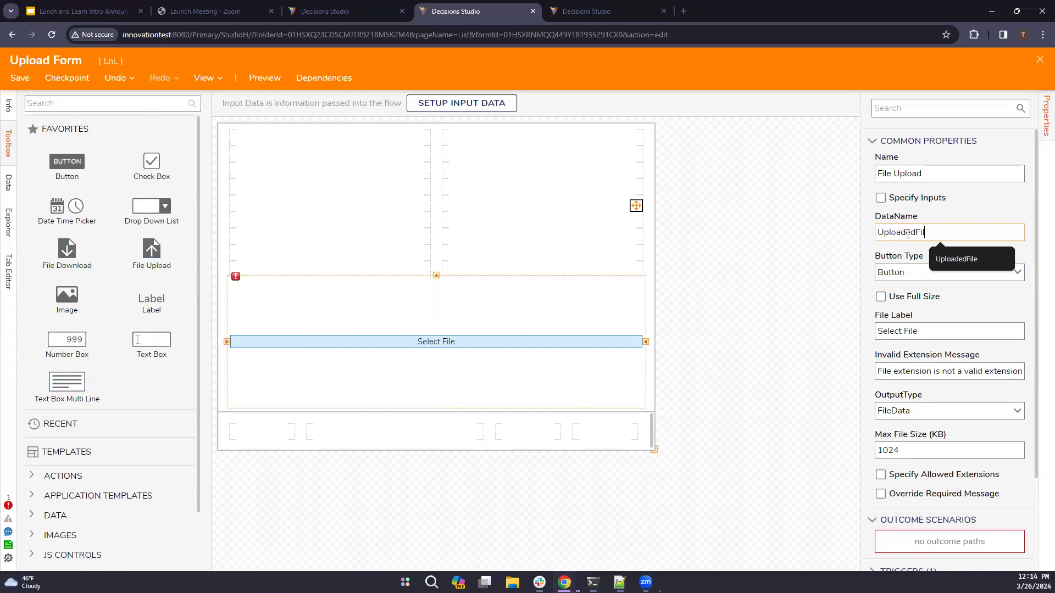
text(e)
click(269, 321)
- Place a button in the form's bottom bar, then save and close Upload Form
drag(67, 161, 604, 431)
click(19, 85)
click(673, 367)
click(1040, 58)
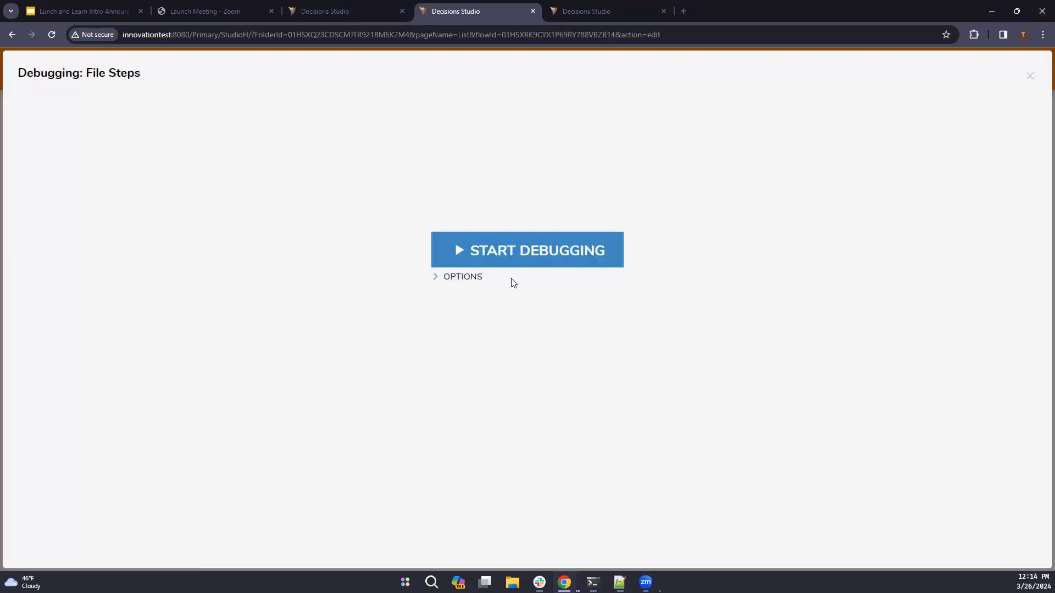
- Debug the File Steps flow, open the file chooser from the upload form, and close the debugging session without uploading anything
click(516, 250)
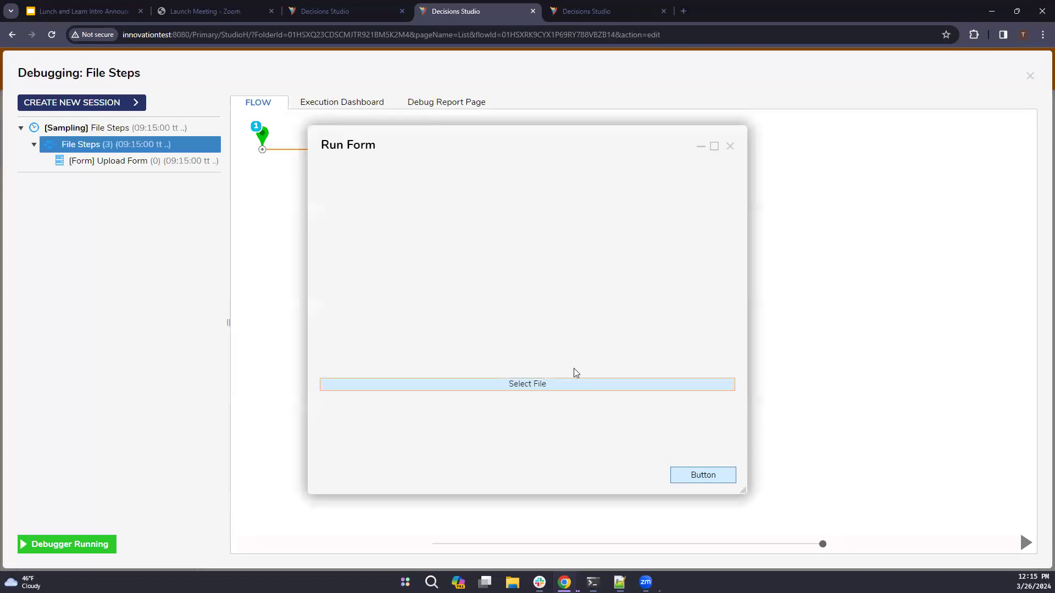
click(571, 383)
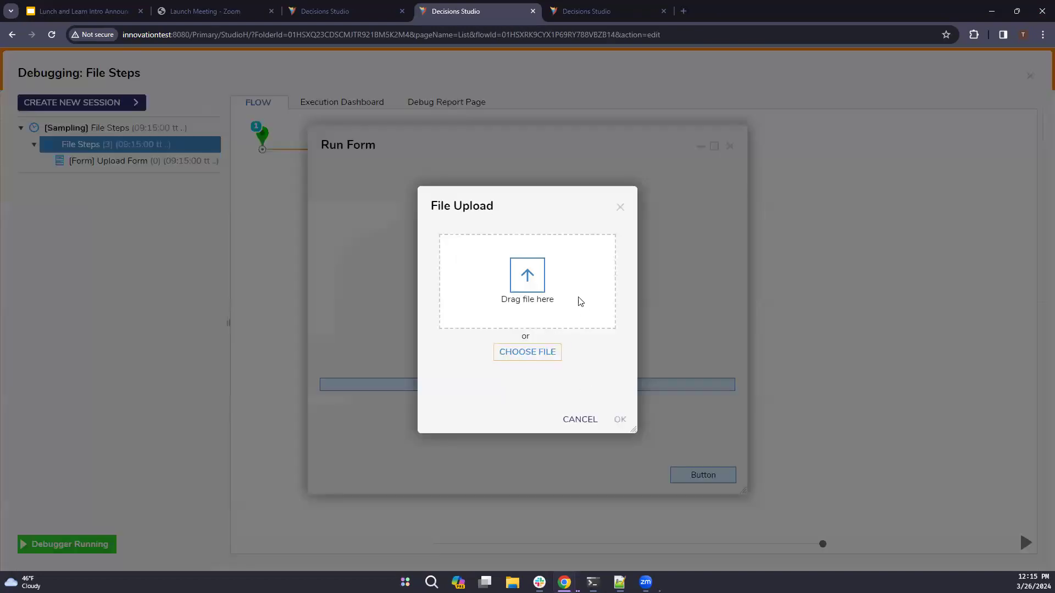
click(528, 354)
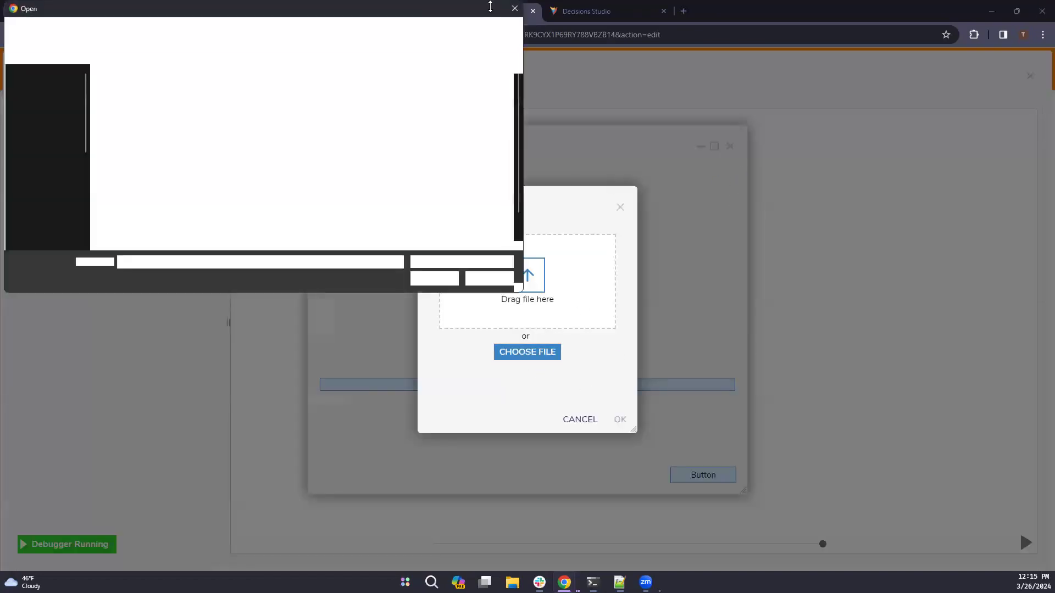
click(515, 8)
click(620, 207)
click(729, 146)
click(1030, 75)
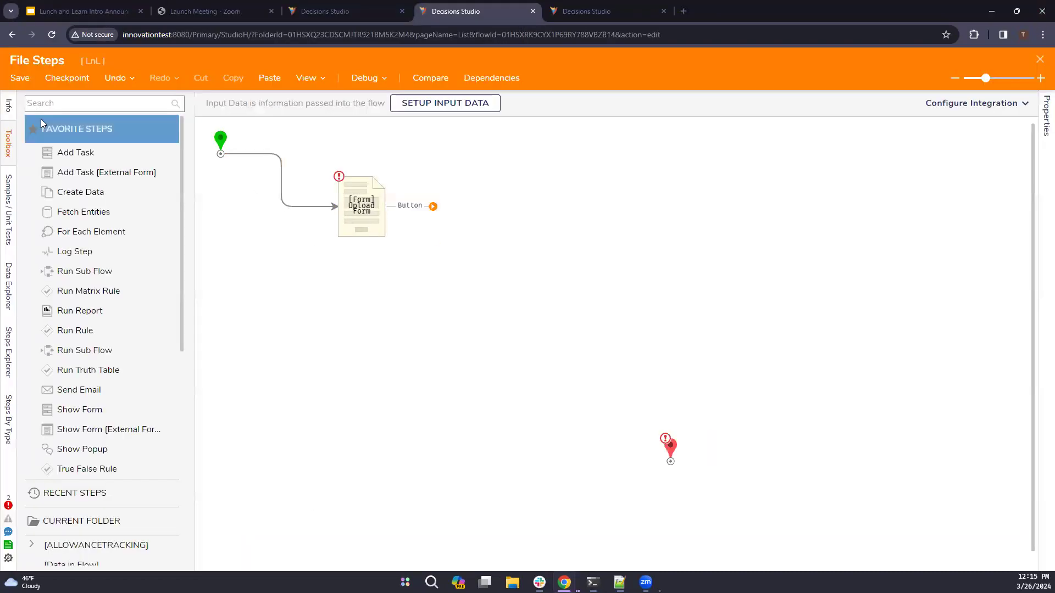
click(73, 105)
text(sa)
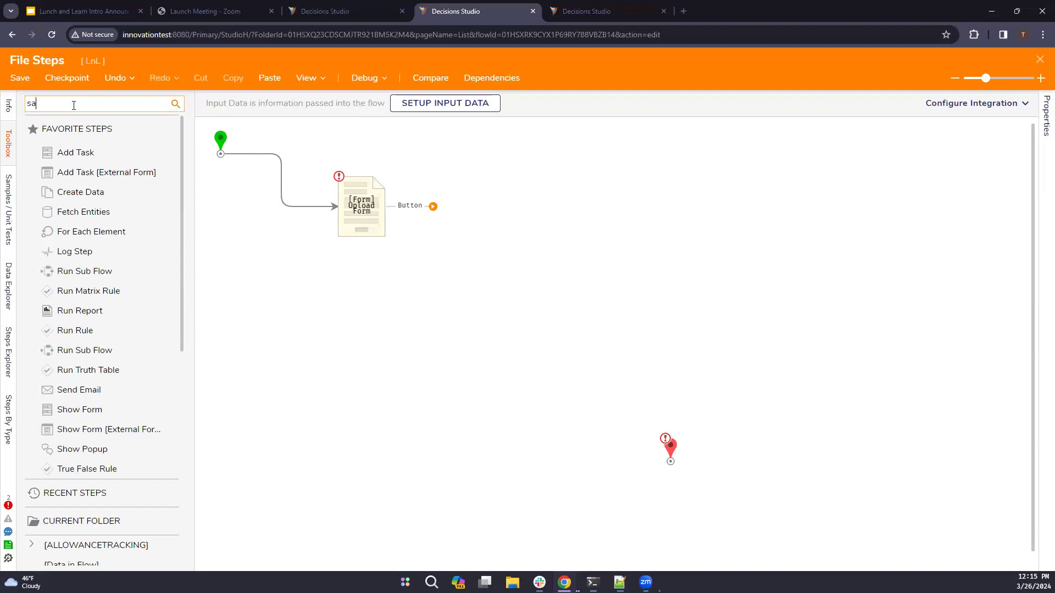
text(ve file)
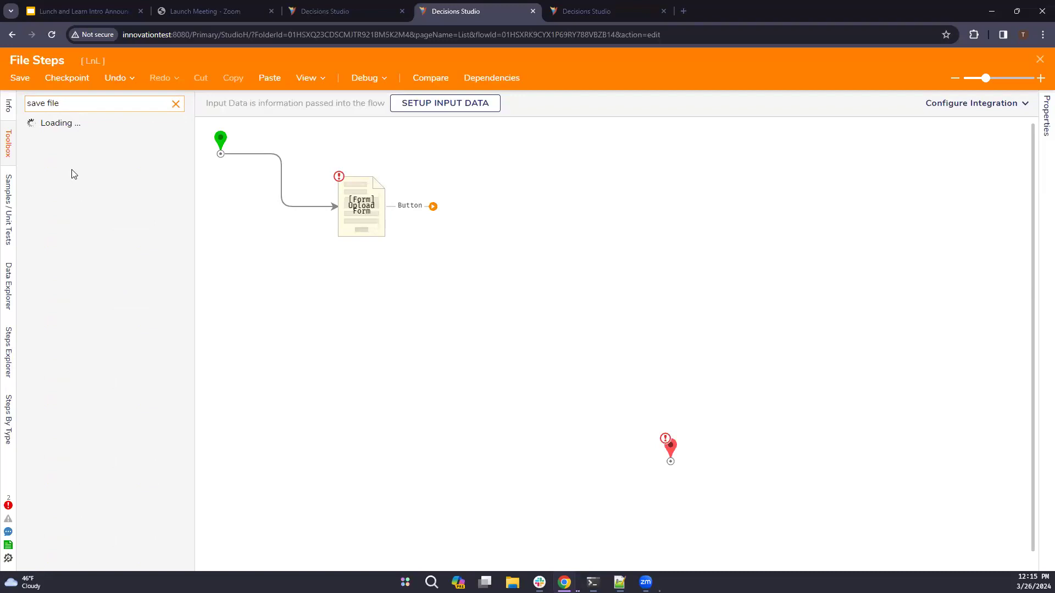
click(176, 103)
- Search the available steps for "file" and add a Zip Files step connected after the Upload Form step
text(file)
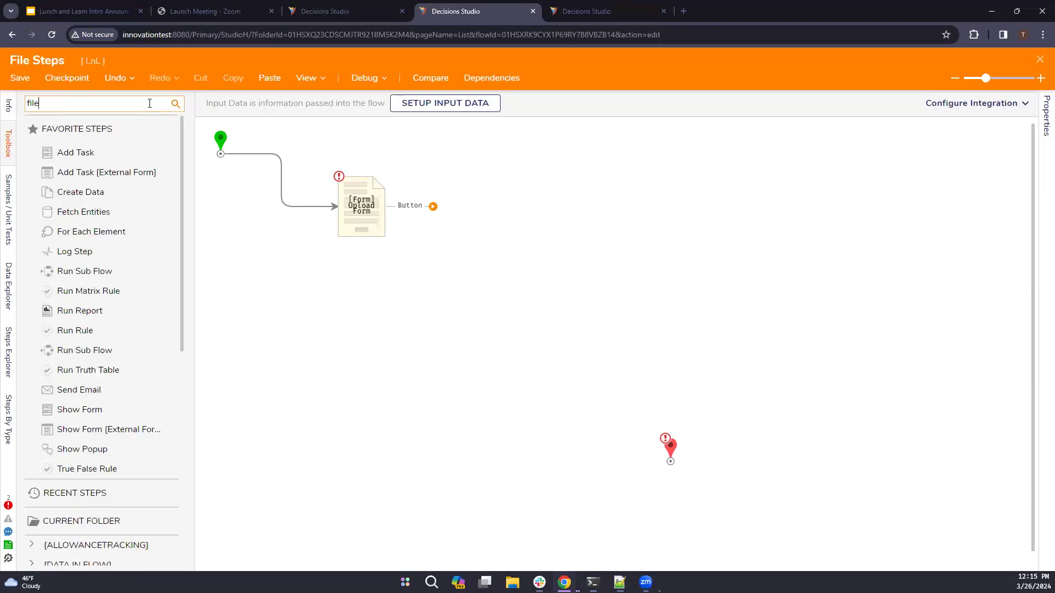
scroll(108, 332, down, 5)
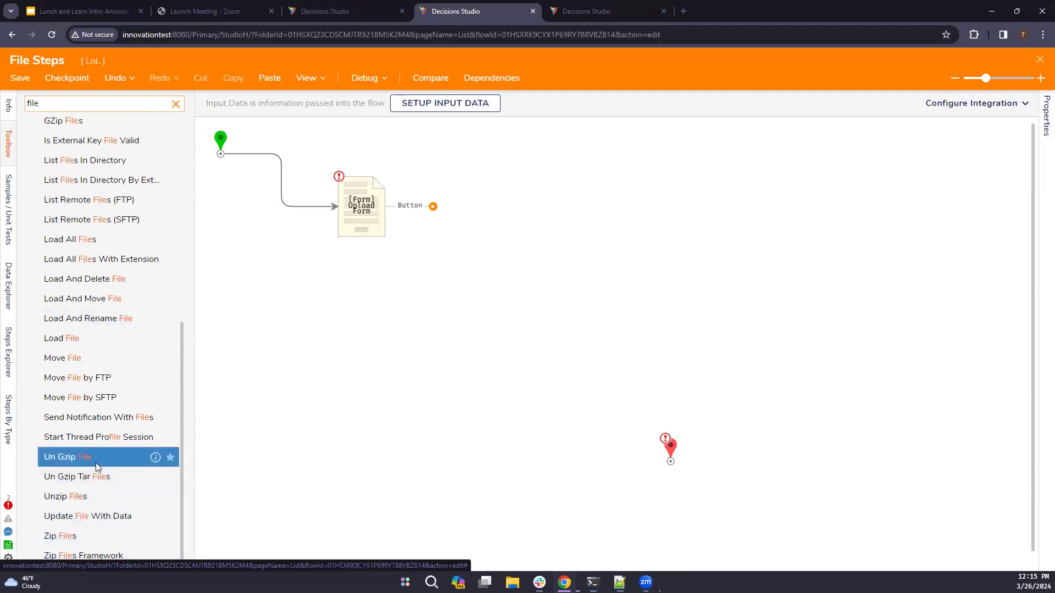
drag(52, 536, 96, 472)
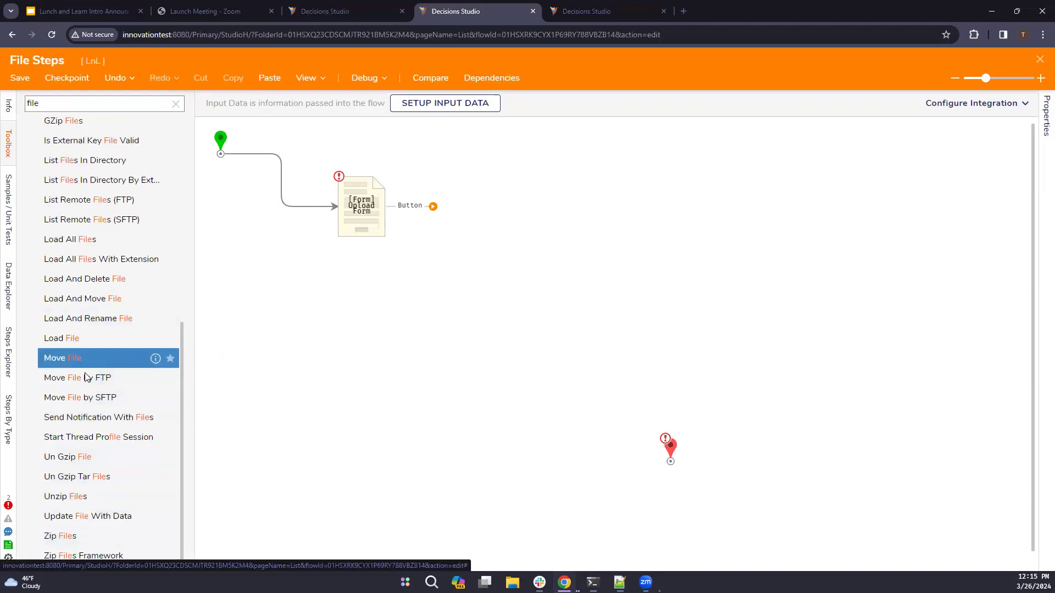
scroll(87, 368, up, 3)
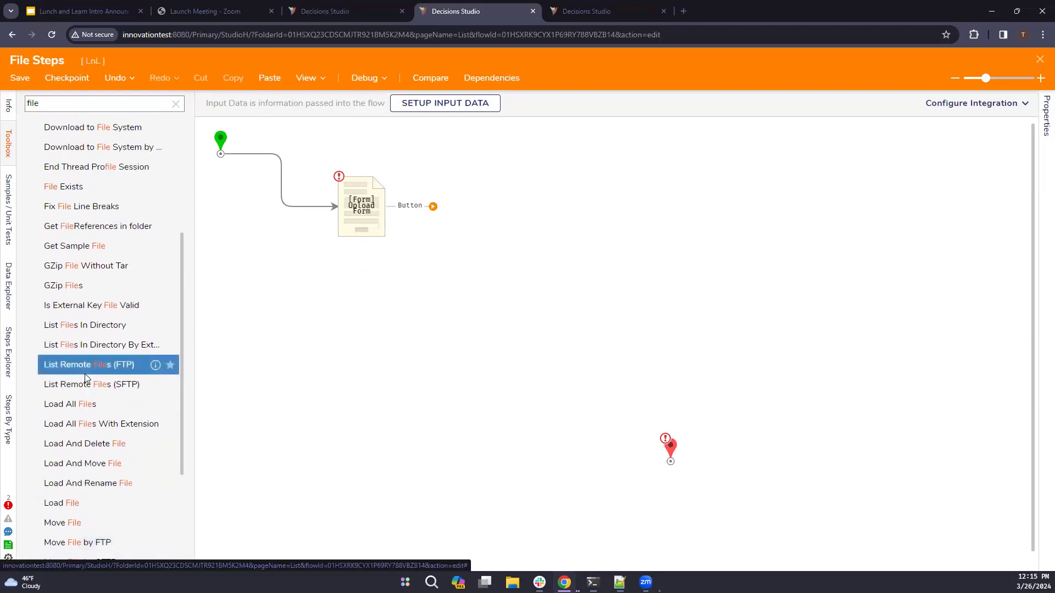
scroll(86, 378, up, 3)
scroll(83, 412, down, 6)
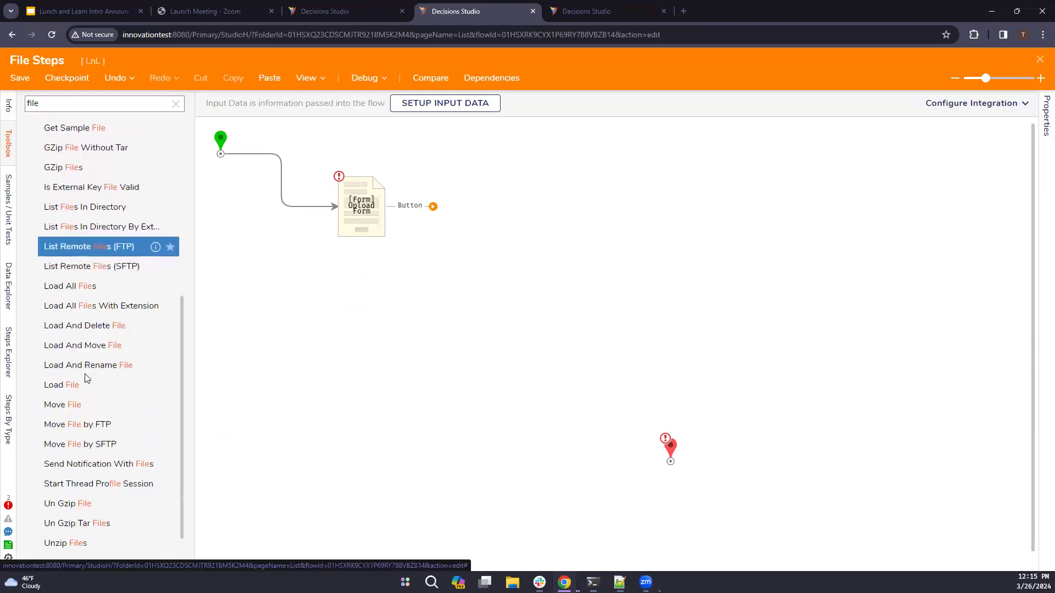
drag(36, 545, 466, 215)
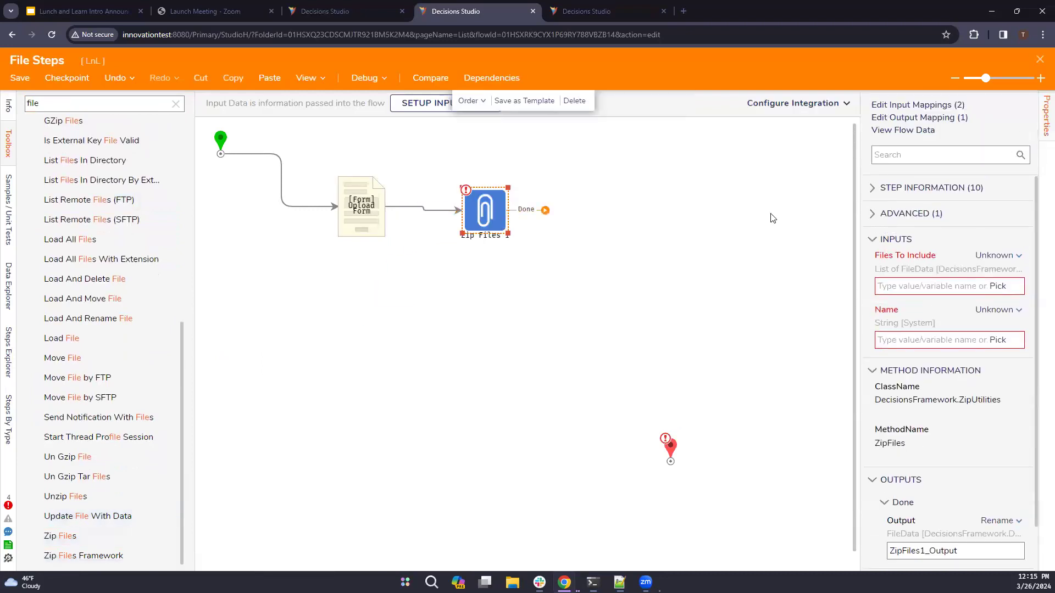
- Set the Zip Files step's Files To Include to Build Array and its Name to the constant Zipped
click(1008, 255)
click(911, 273)
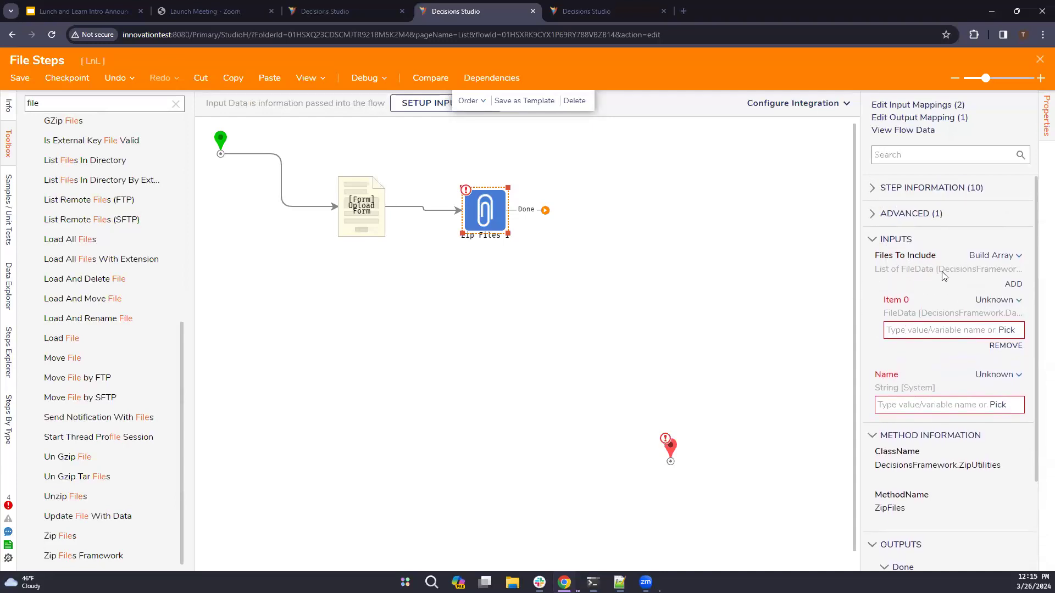
click(974, 379)
click(908, 313)
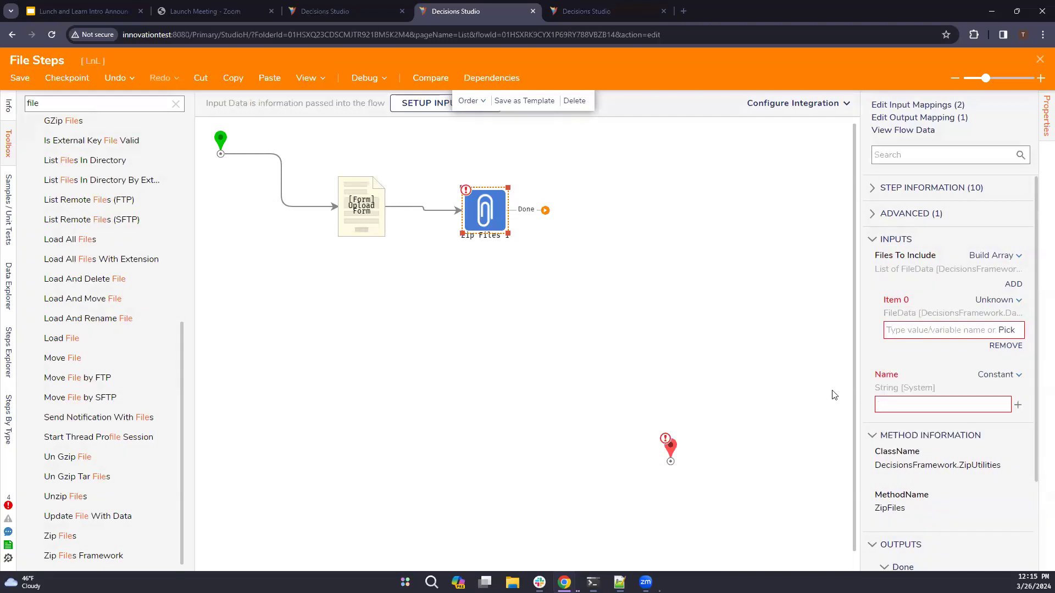
click(908, 399)
text(Zipped)
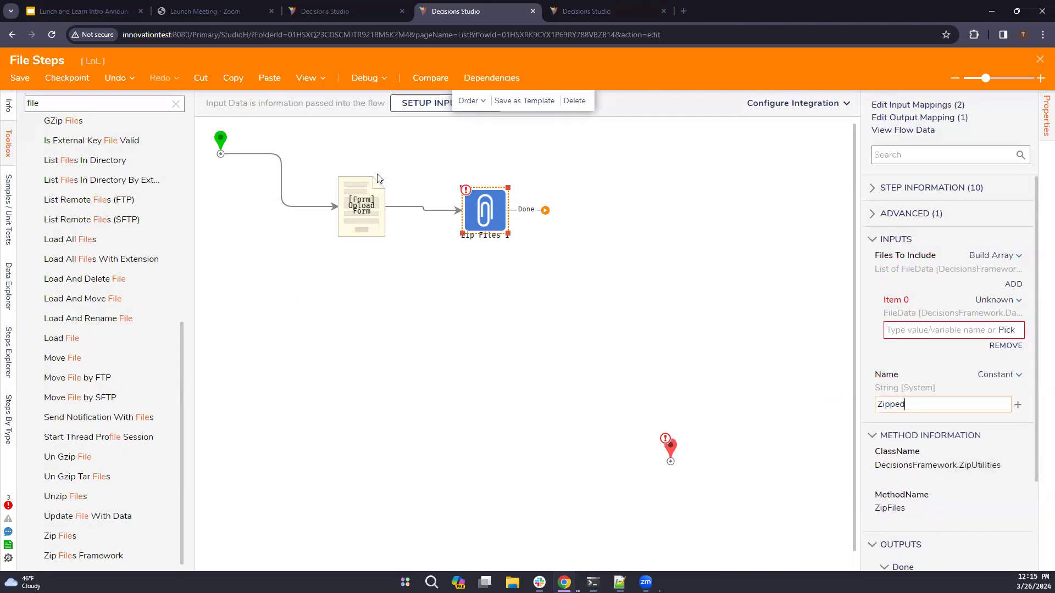
- Connect the Zip Files step's Done outcome to the end step and save the flow
click(365, 208)
click(484, 213)
drag(544, 210, 670, 452)
click(20, 77)
click(671, 367)
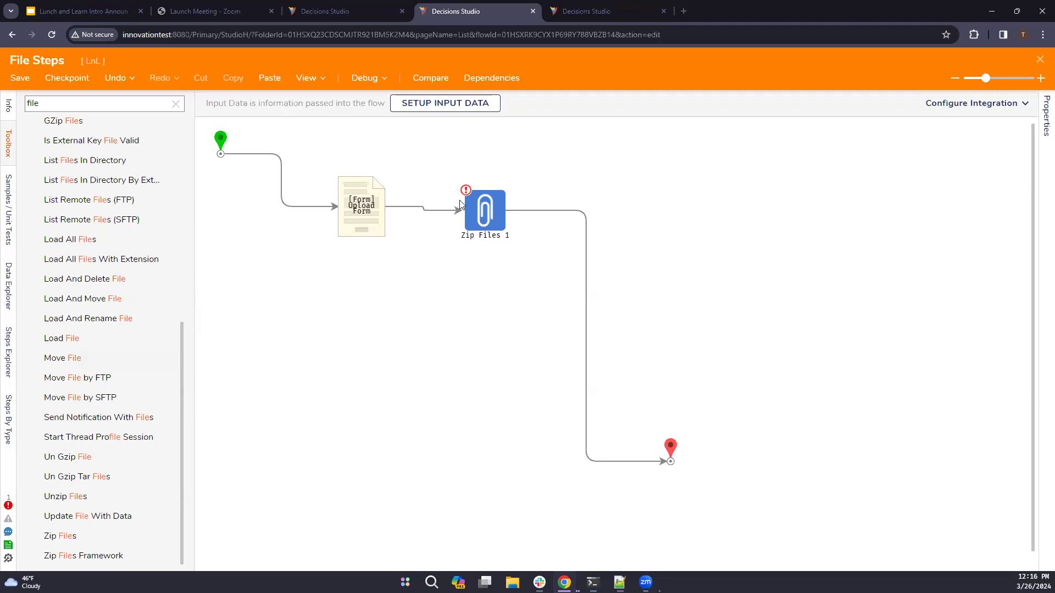
- Open the input mappings of the Zip Files step and expand Uploaded File in the flow data
click(483, 211)
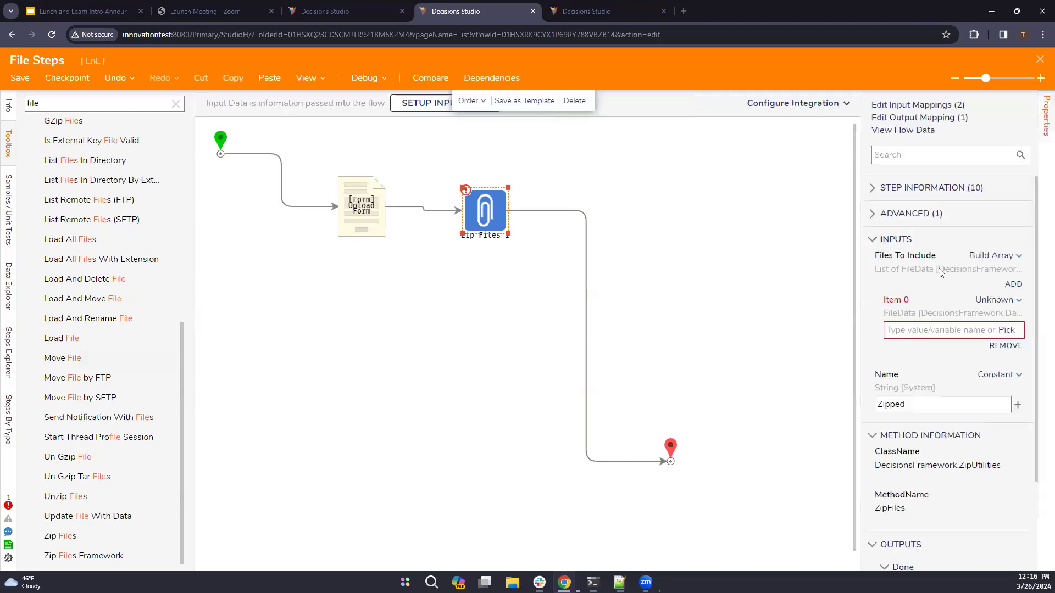
click(933, 104)
click(684, 147)
click(751, 127)
click(1017, 147)
click(1022, 128)
click(1026, 128)
click(76, 156)
click(95, 126)
click(355, 168)
drag(454, 174, 385, 175)
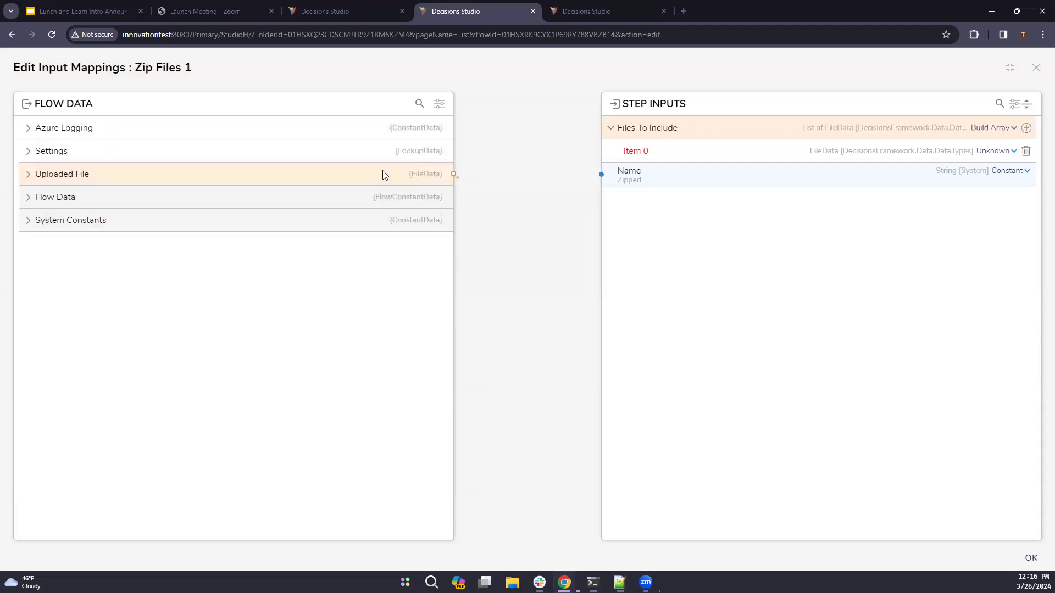
click(29, 176)
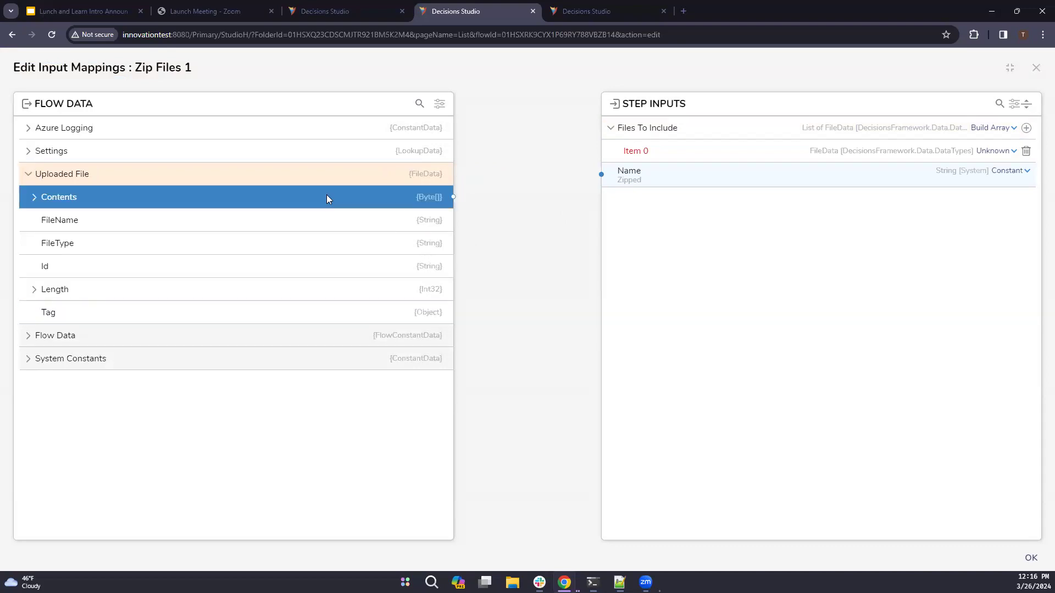
- Try to map the uploaded file's Contents to Item 0 of Files To Include, then remove that mapping
click(424, 202)
drag(555, 214, 601, 153)
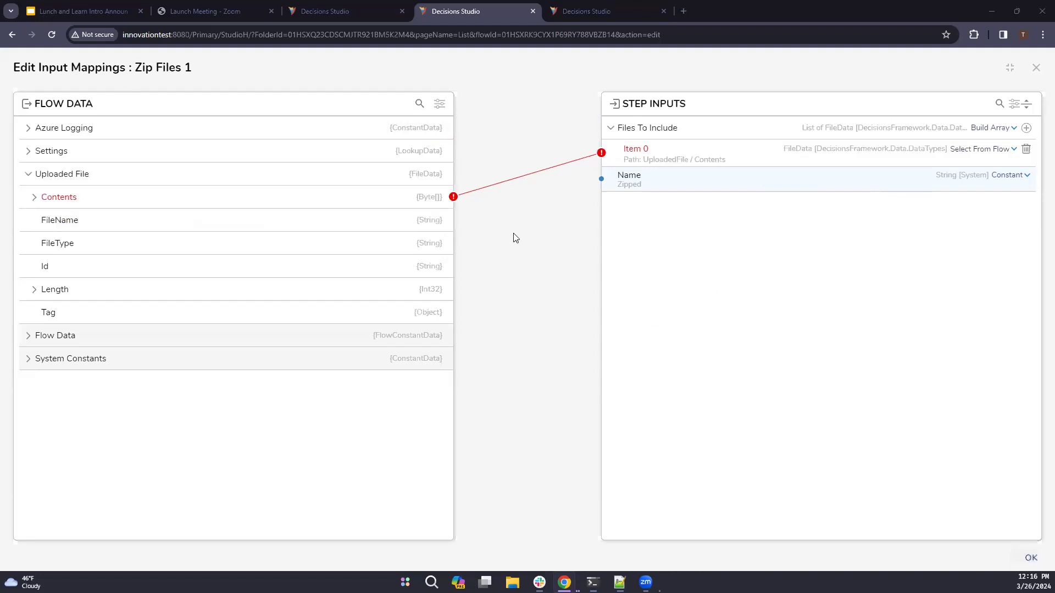
click(587, 153)
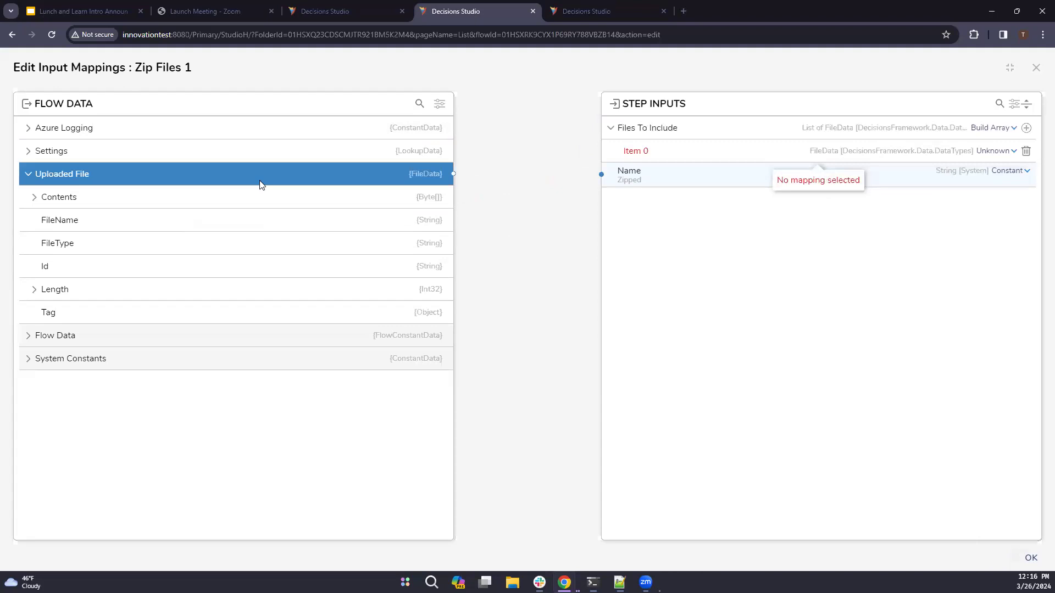
- Map Uploaded File itself to Item 0 of Files To Include and accept the input mappings
drag(412, 174, 626, 151)
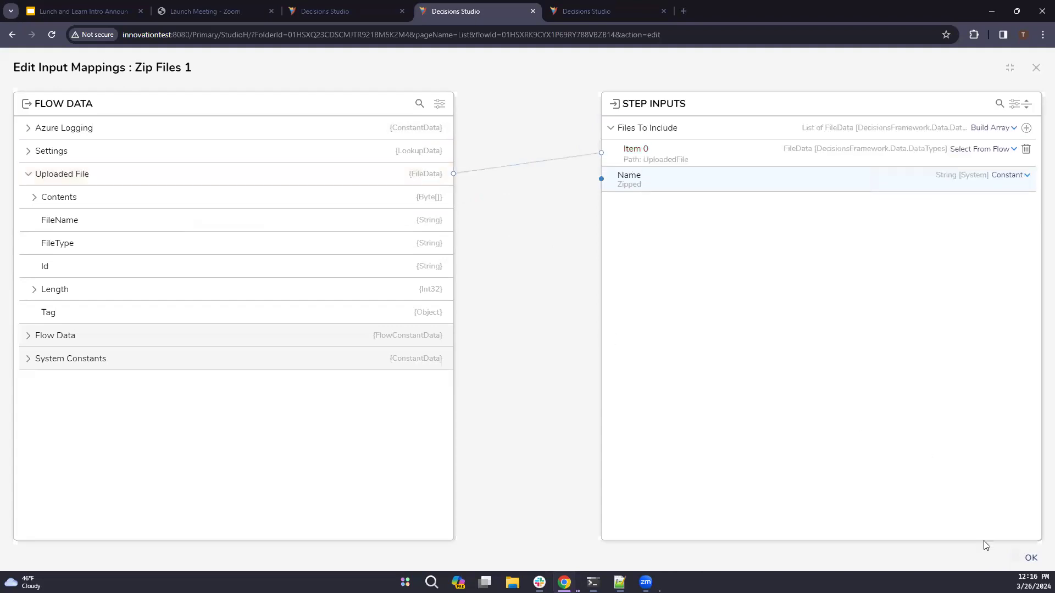
click(1031, 558)
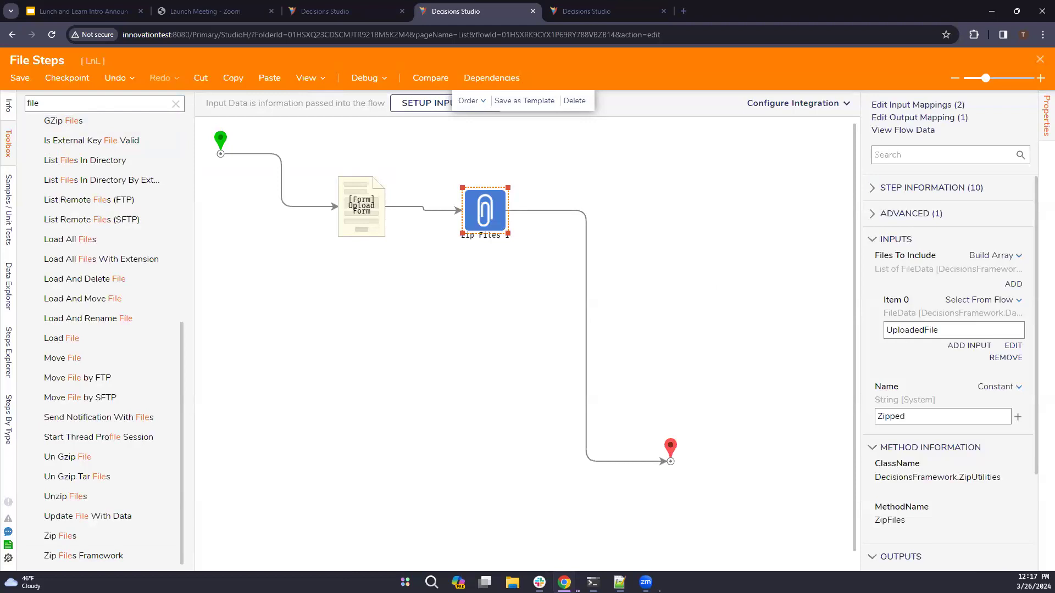
- Search the available steps for "raw" and place a RAW SQL Step on the canvas below the start step
click(85, 103)
key(ctrl+a)
key(BackSpace)
text(raw)
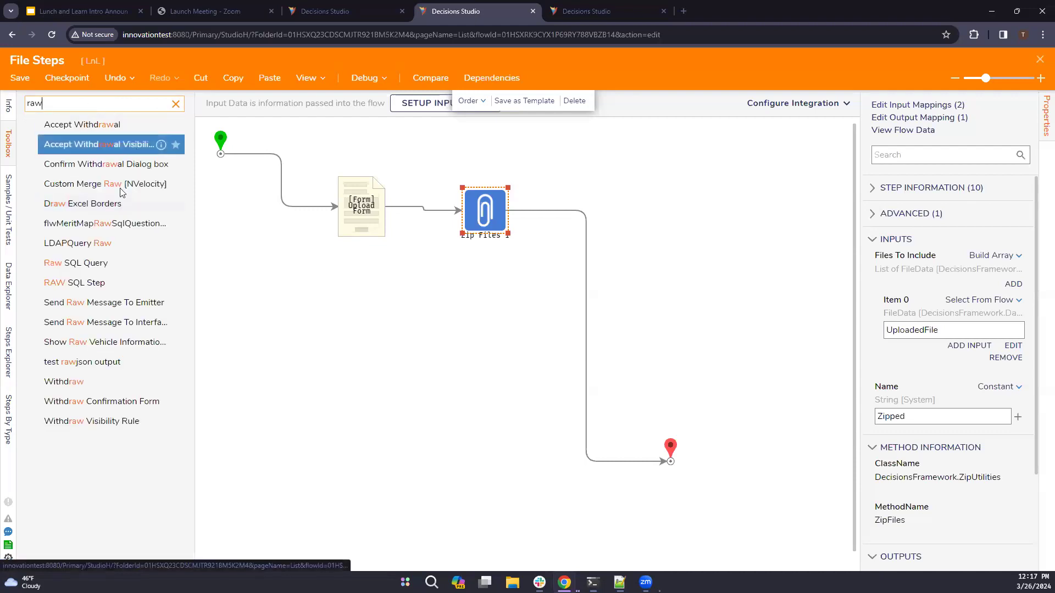
drag(173, 286, 264, 225)
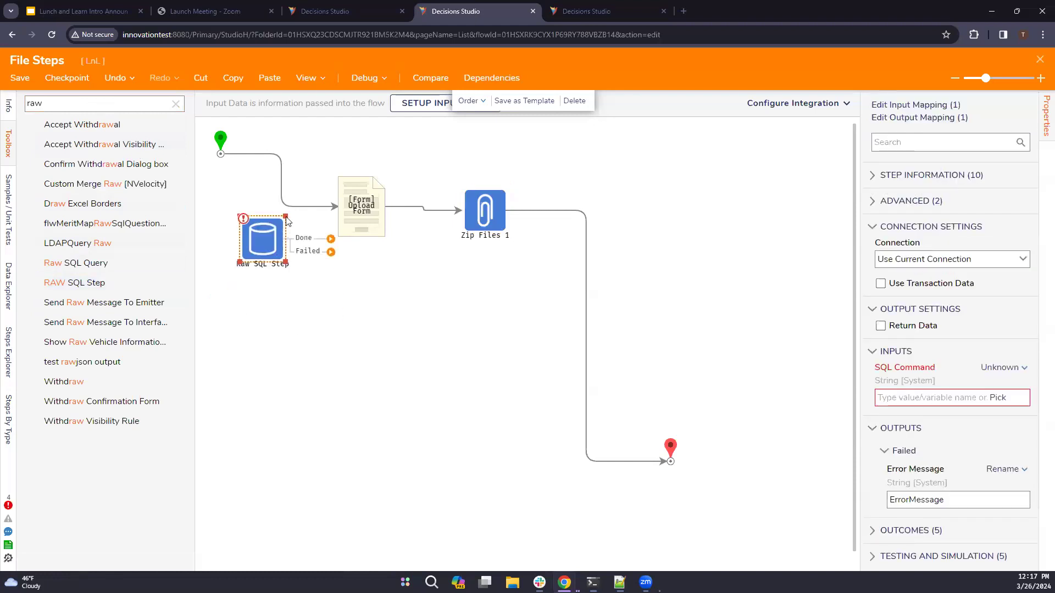
- Set the Raw SQL Step's SQL Command to Merge Plain Text containing "select * from entity_folder;" and save the text
click(1005, 356)
click(894, 354)
click(1000, 368)
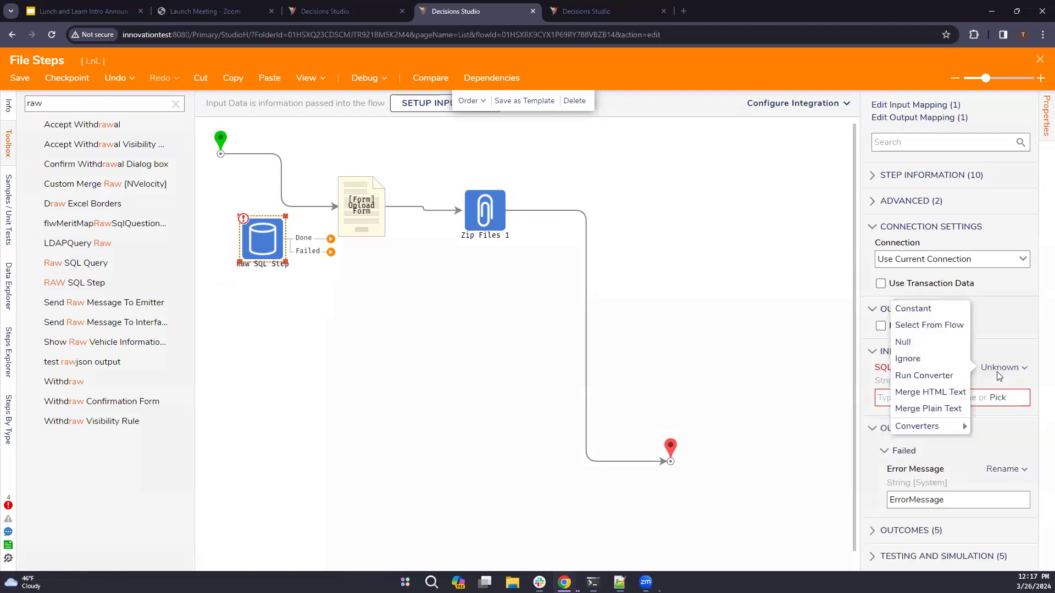
click(913, 410)
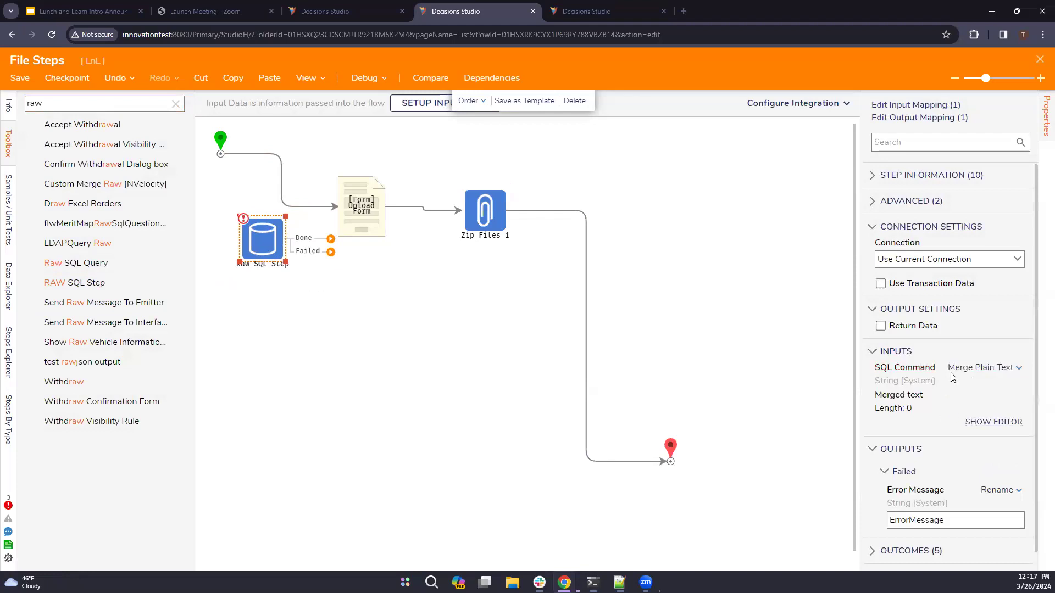
click(996, 422)
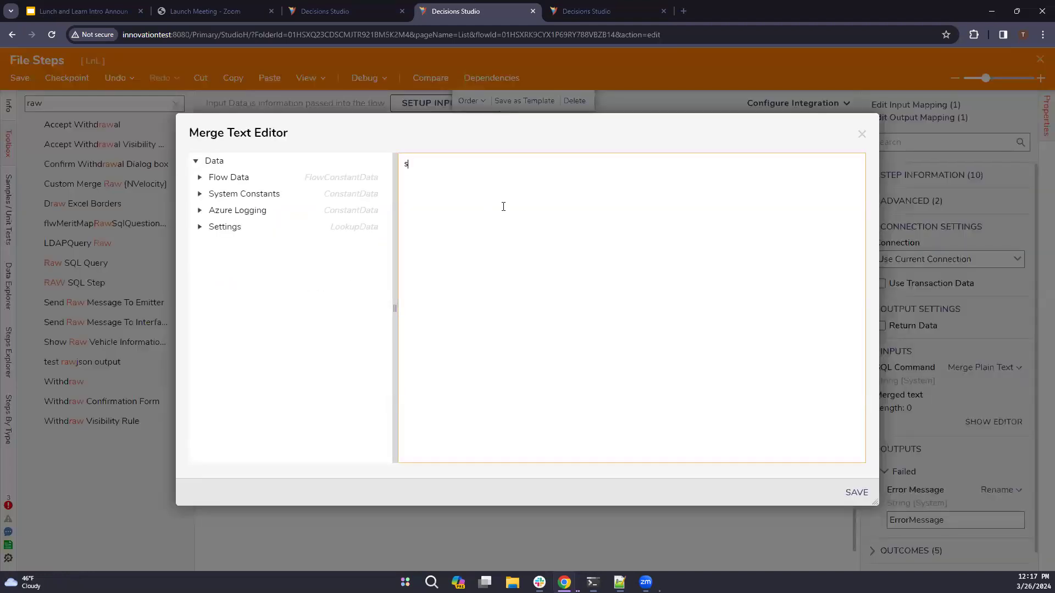
text(select * from entity_folder;)
click(856, 492)
- Reroute the start step to the Raw SQL Step, remove the Zip Files link, and connect Done and Failed to the end step
click(319, 207)
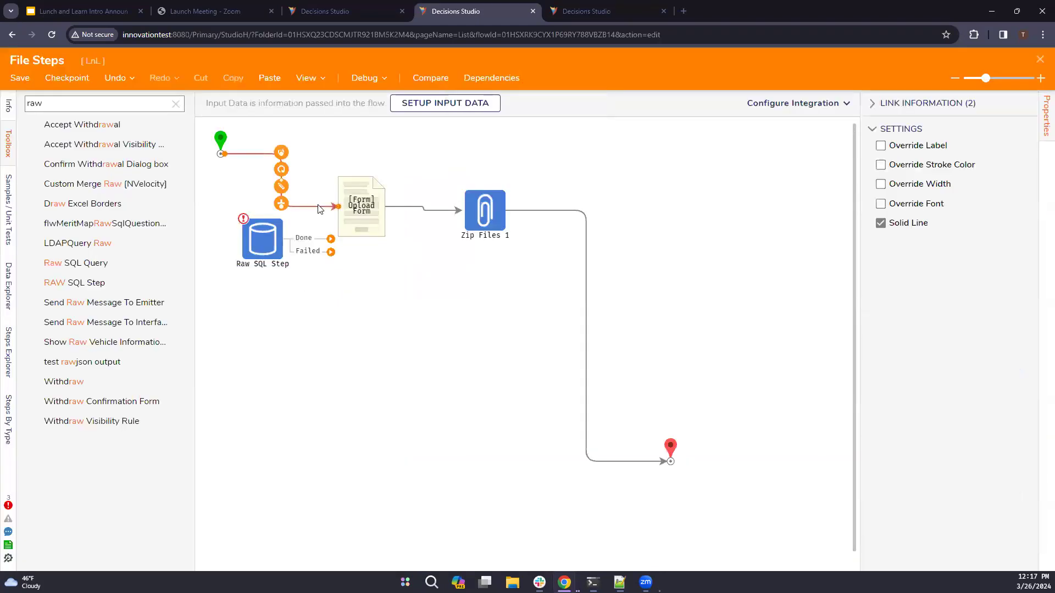
drag(320, 208, 420, 458)
click(604, 427)
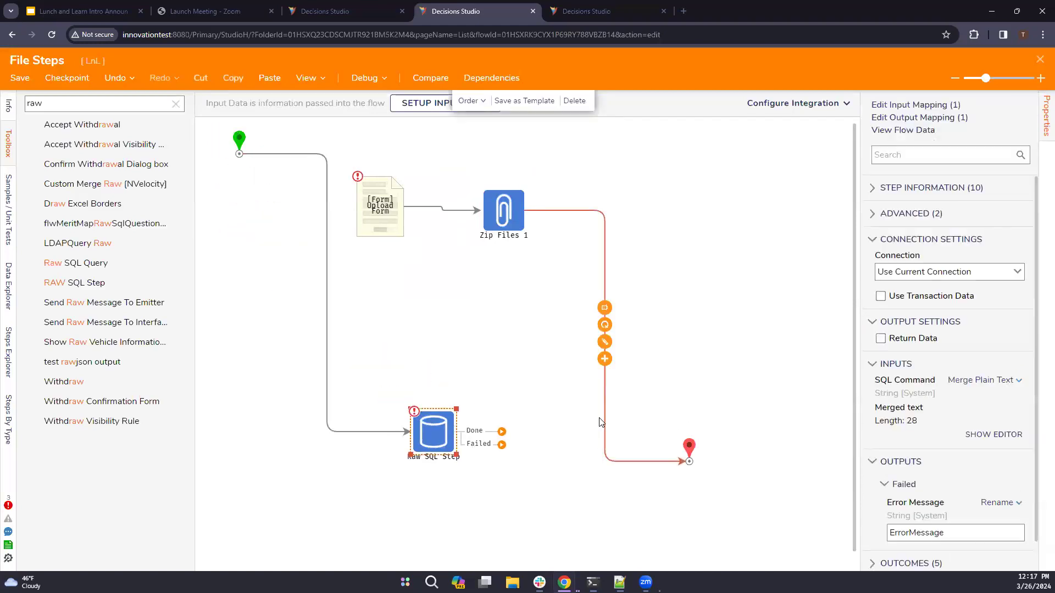
key(Delete)
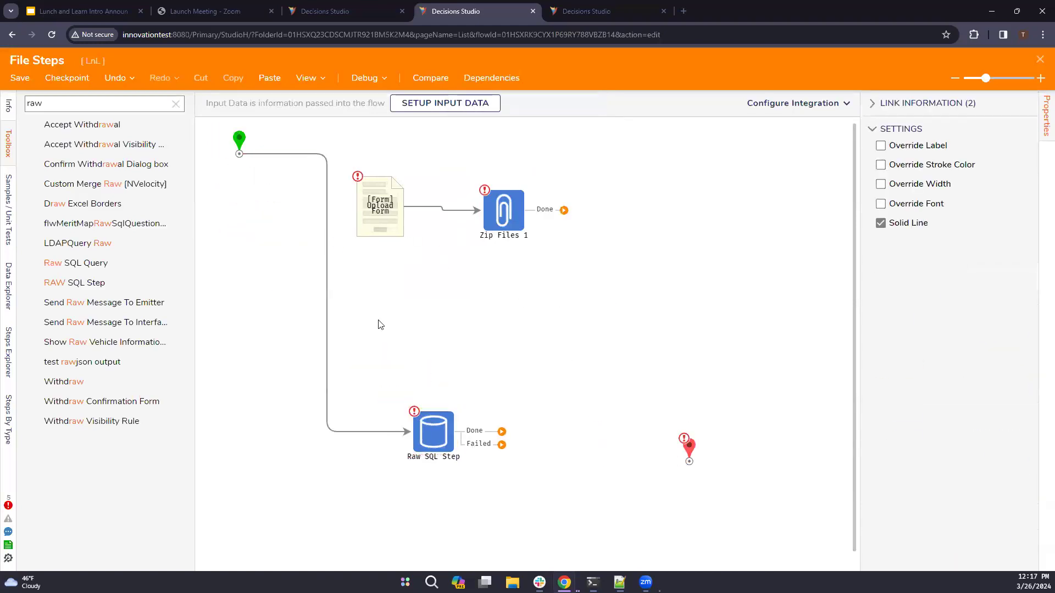
drag(502, 432, 689, 461)
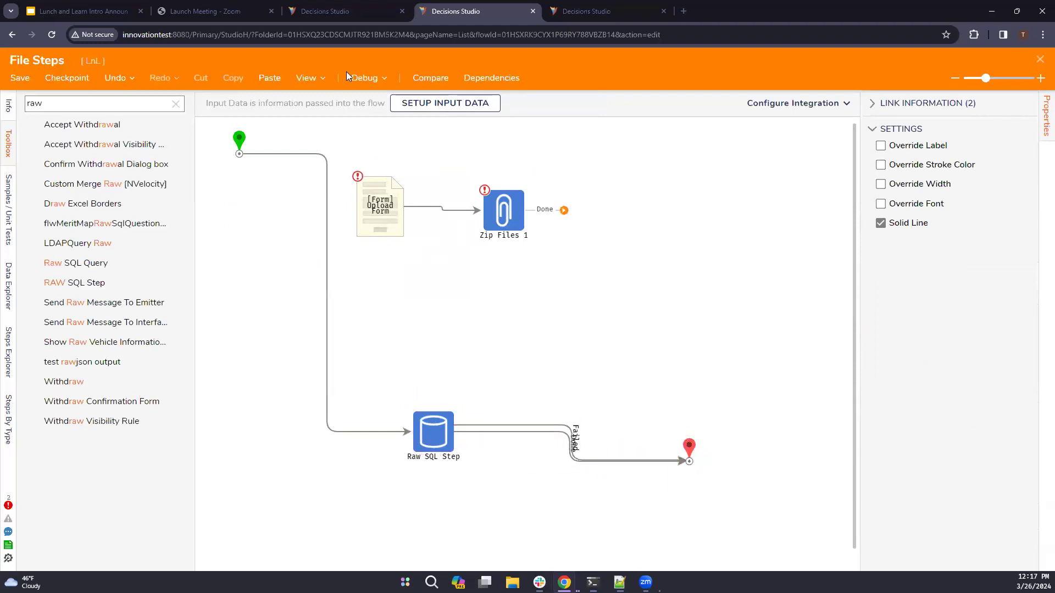
- Debug the rerouted flow and view the output data of the executed Raw SQL Step
click(360, 78)
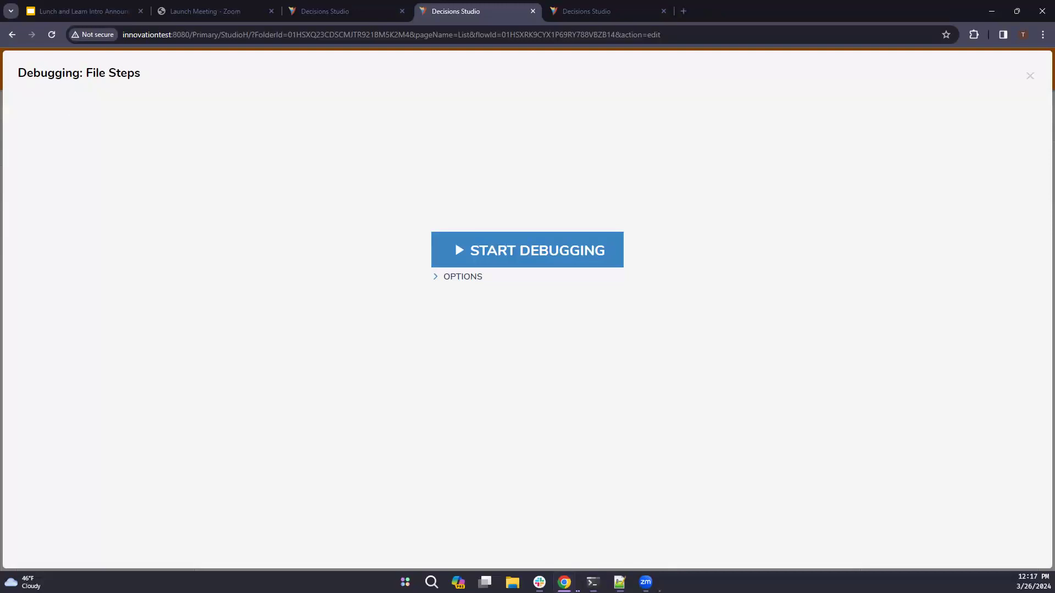
click(520, 256)
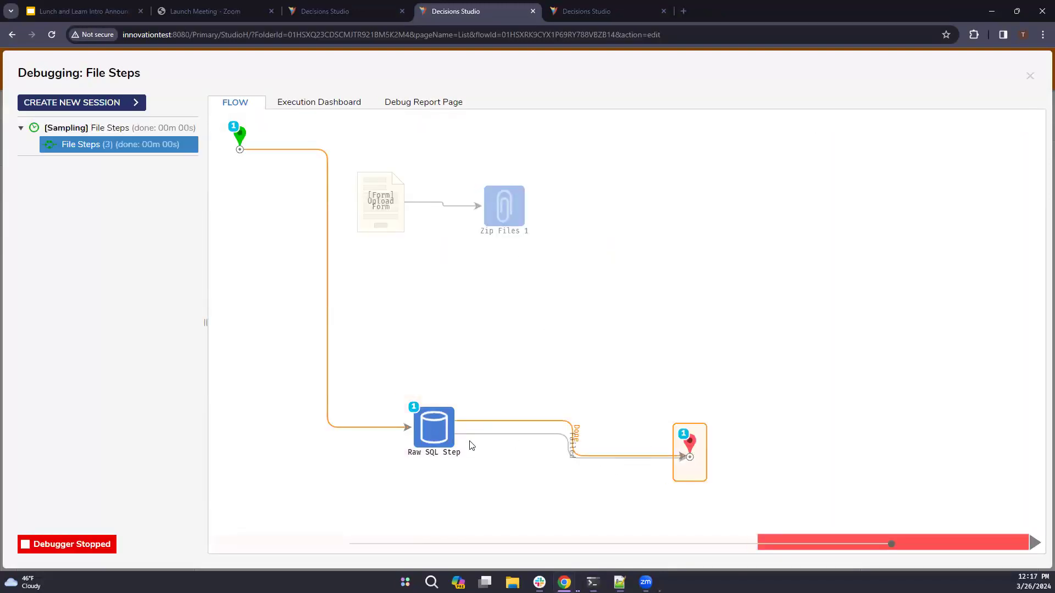
mouse_move(470, 445)
click(574, 456)
click(610, 470)
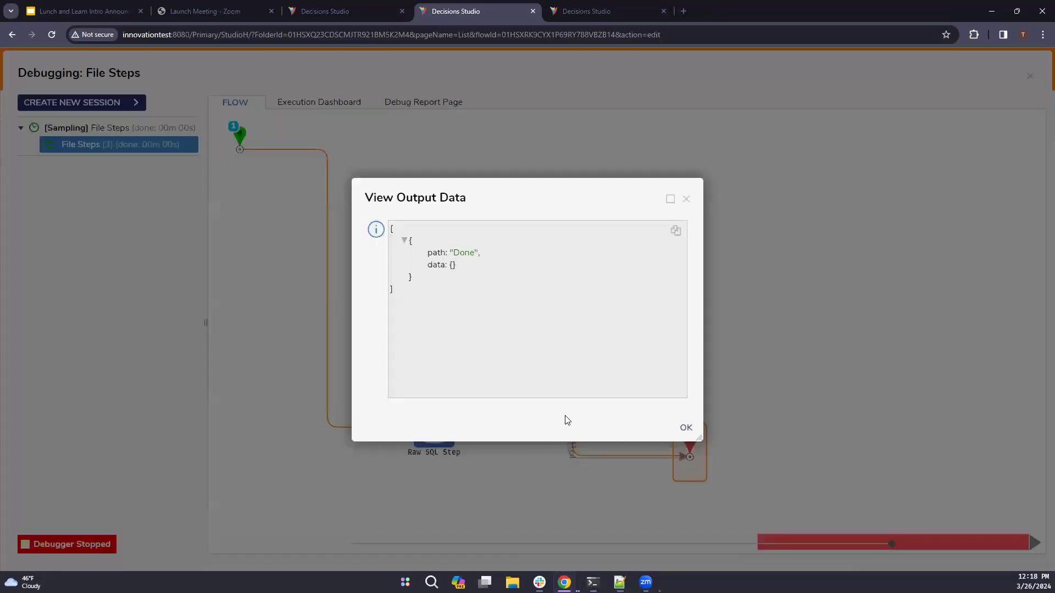
- Close the output data and the debugger, and set the Raw SQL Step to return data as Data Rows
click(684, 427)
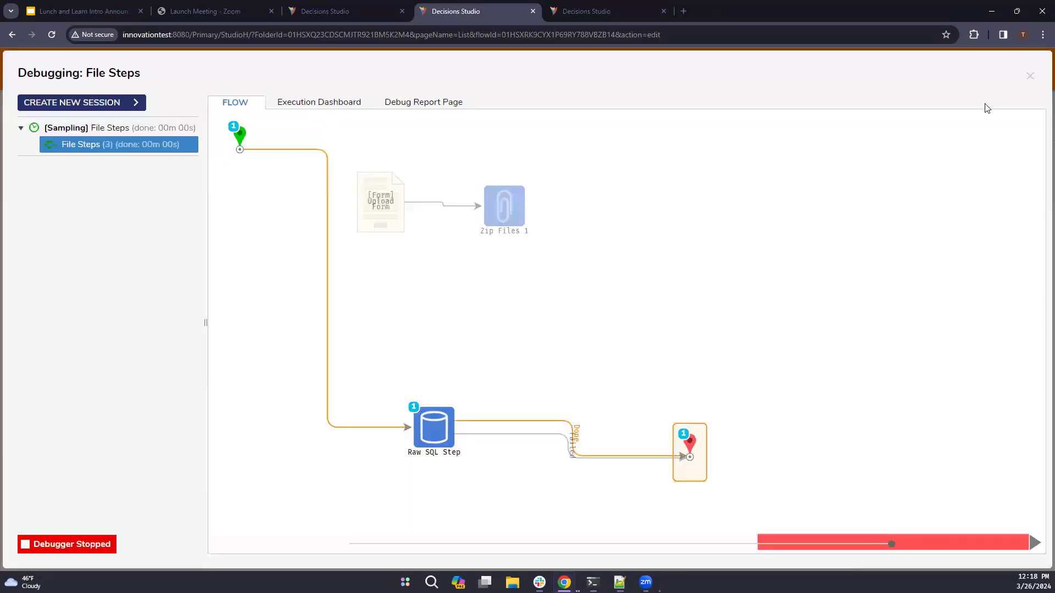
click(1029, 77)
click(430, 415)
scroll(949, 422, down, 1)
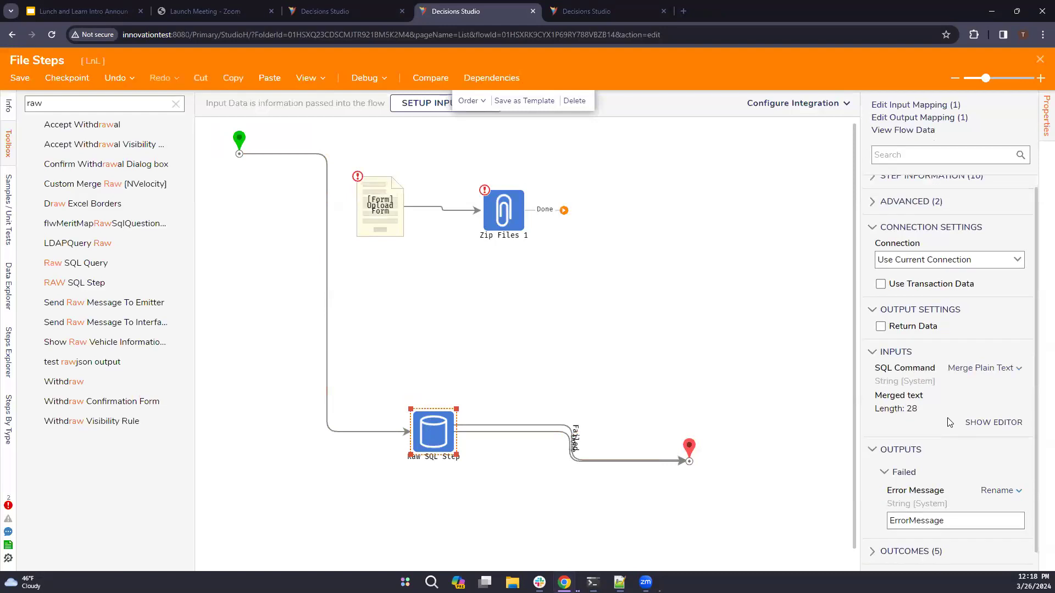
click(916, 307)
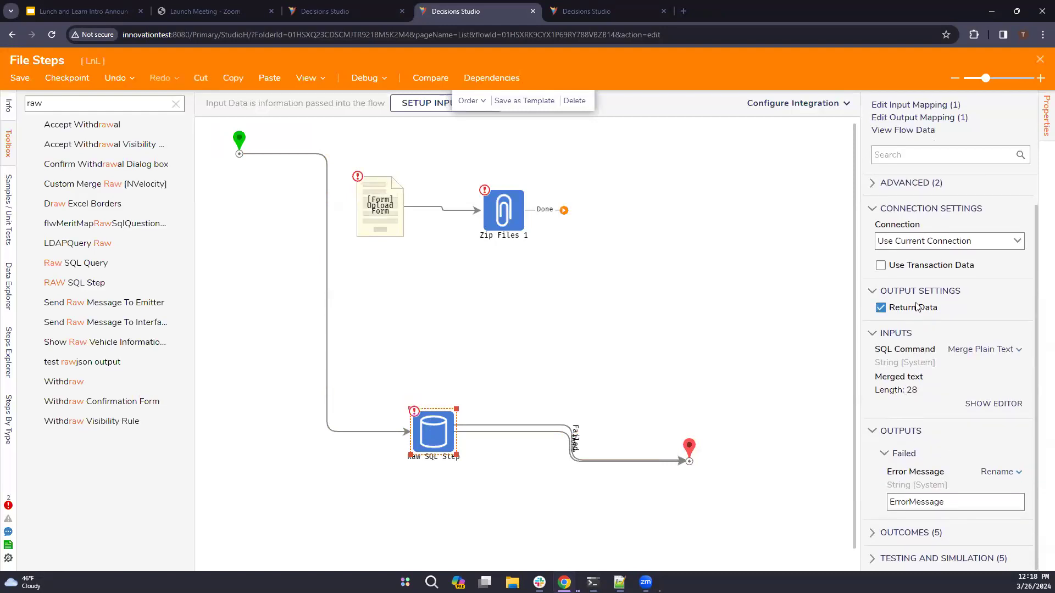
click(934, 342)
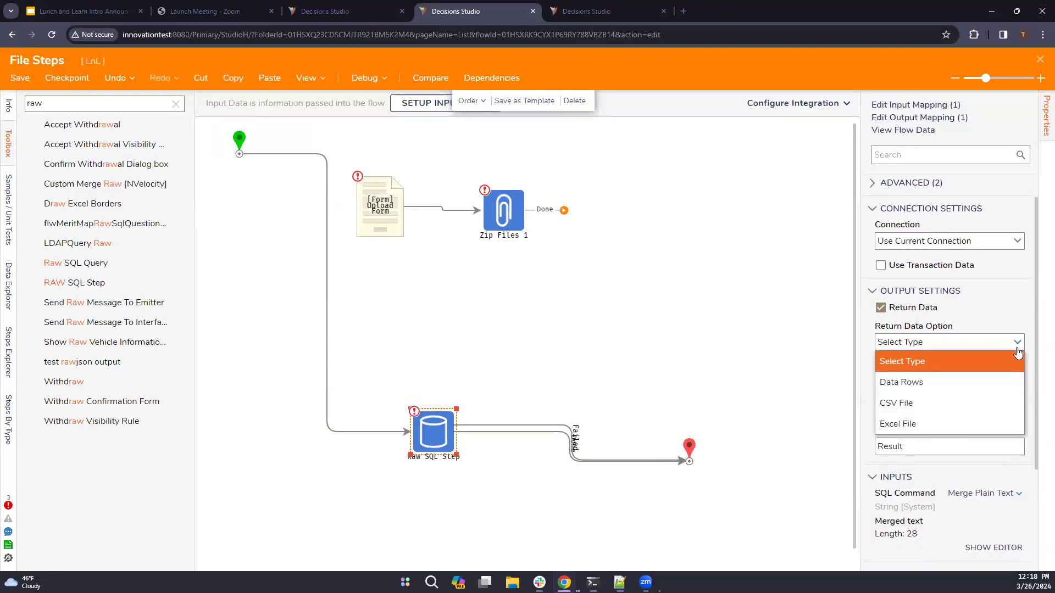
click(917, 384)
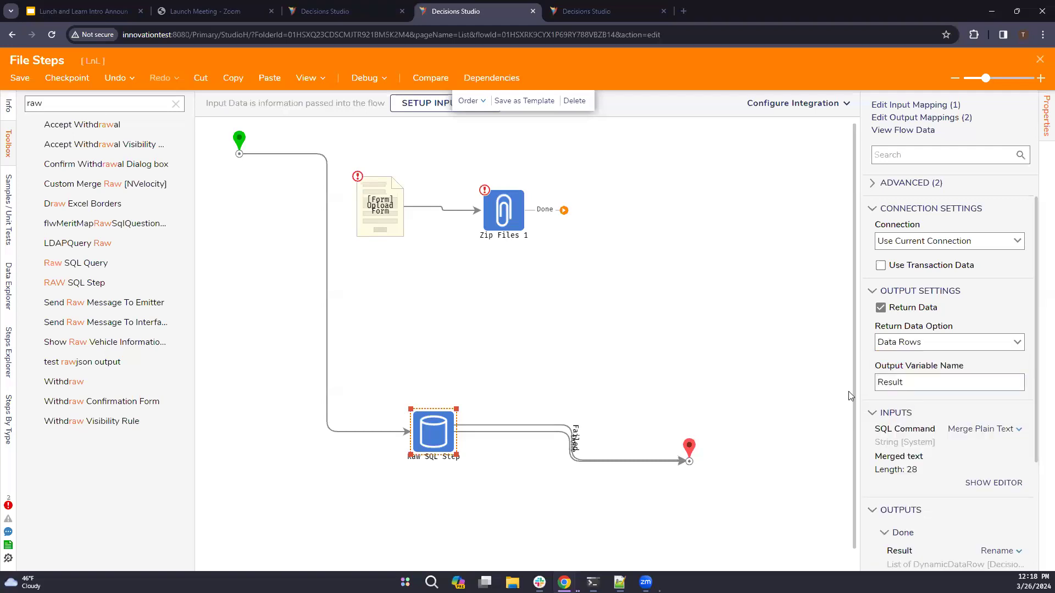
- Debug the flow again and view the output data of the executed Raw SQL Step
click(366, 78)
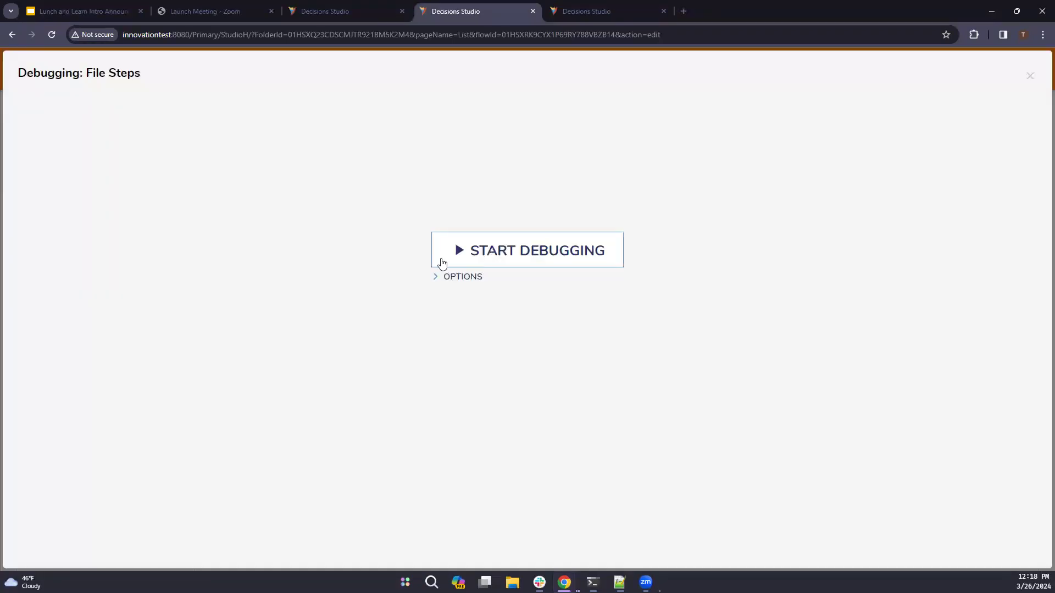
click(440, 259)
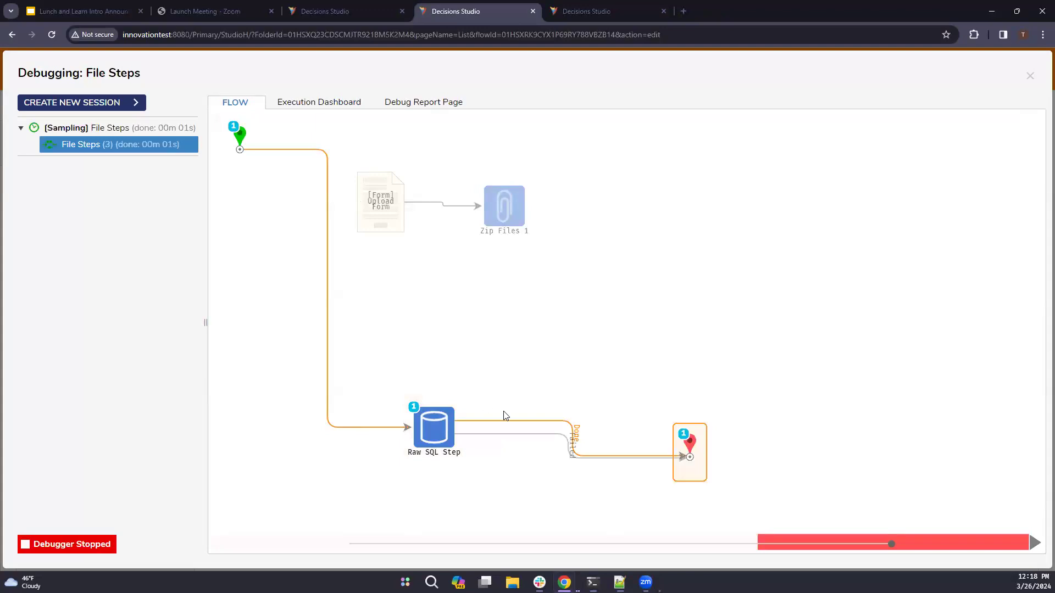
mouse_move(456, 437)
click(568, 447)
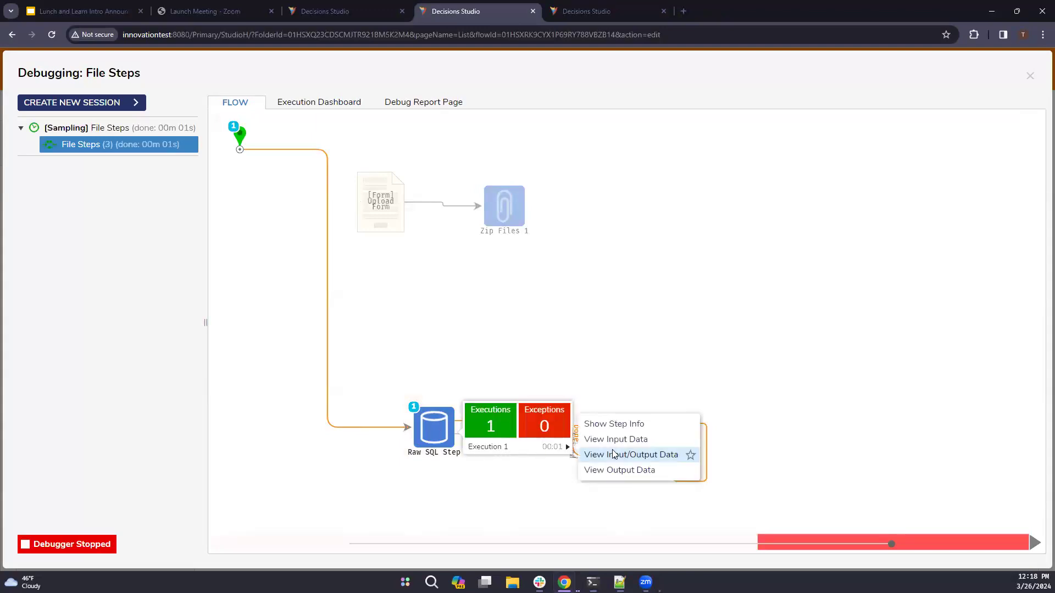
click(612, 472)
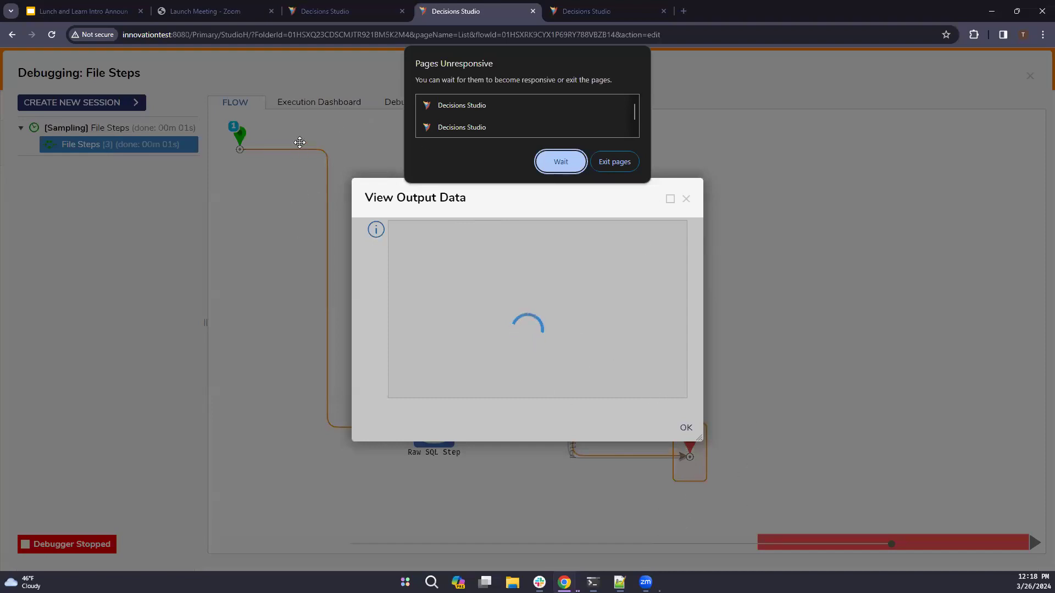
- Try reloading the blank studio page, and close the unresponsive Decisions Studio tabs in favour of a fresh browser tab
click(530, 11)
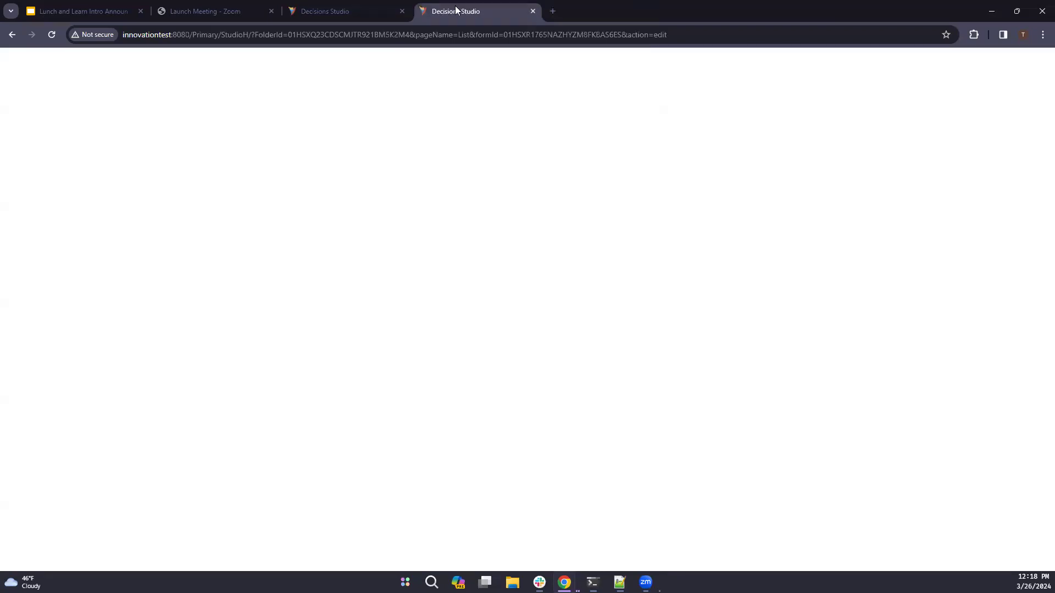
click(383, 8)
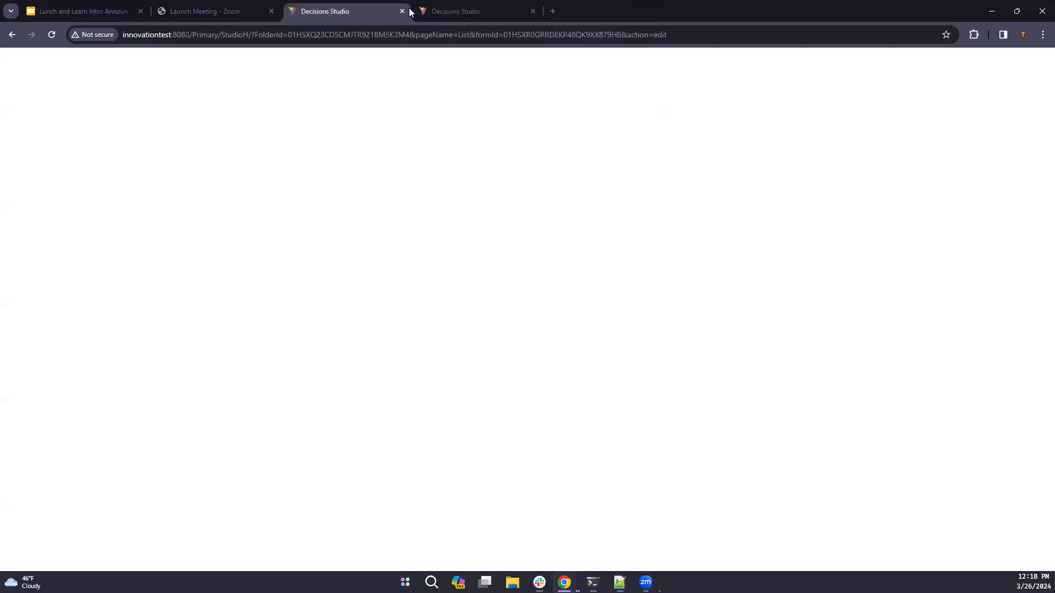
click(449, 8)
click(51, 35)
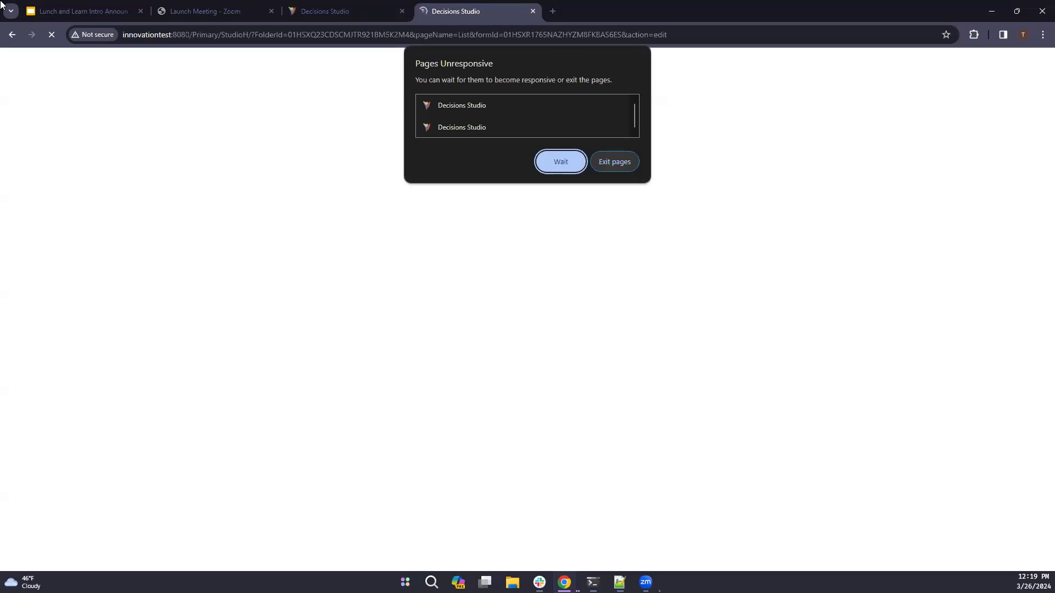
key(ctrl+t)
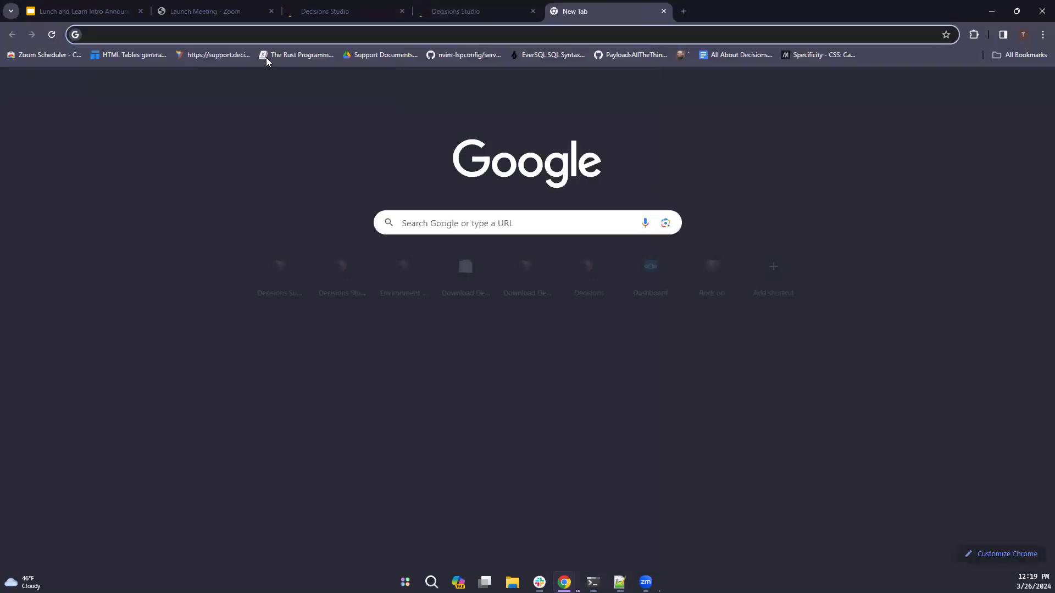
click(402, 11)
click(401, 11)
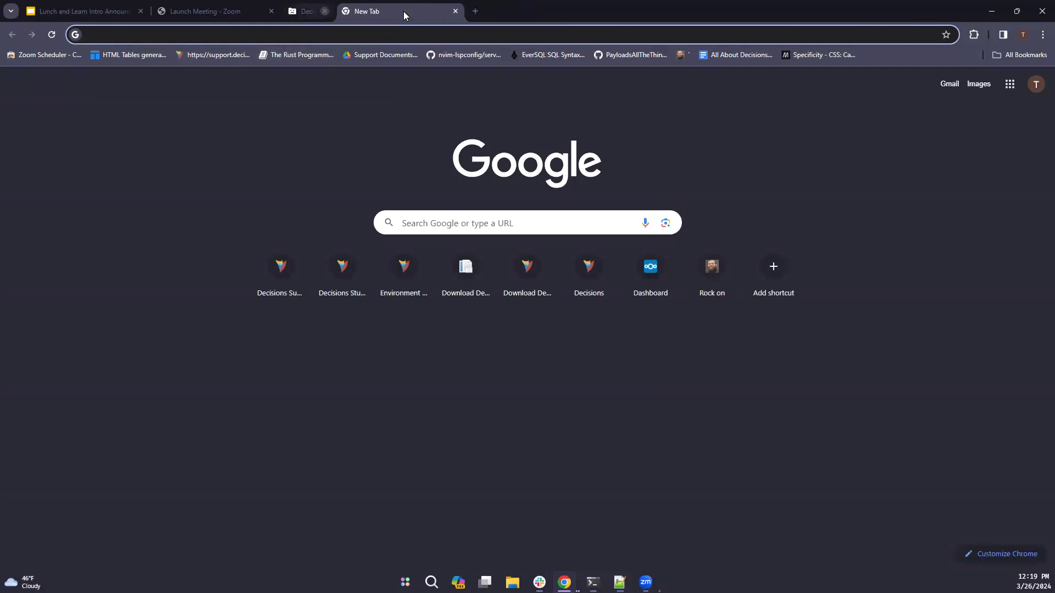
- Load innovationtest:8080 in the new tab and open the LnL folder
text(innovationtest:8080)
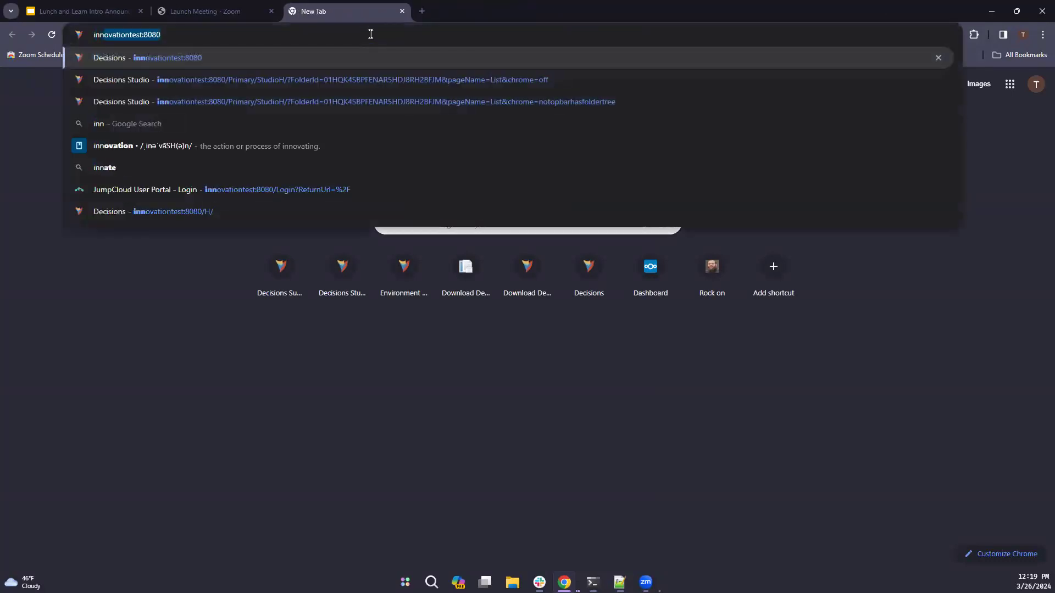
key(Return)
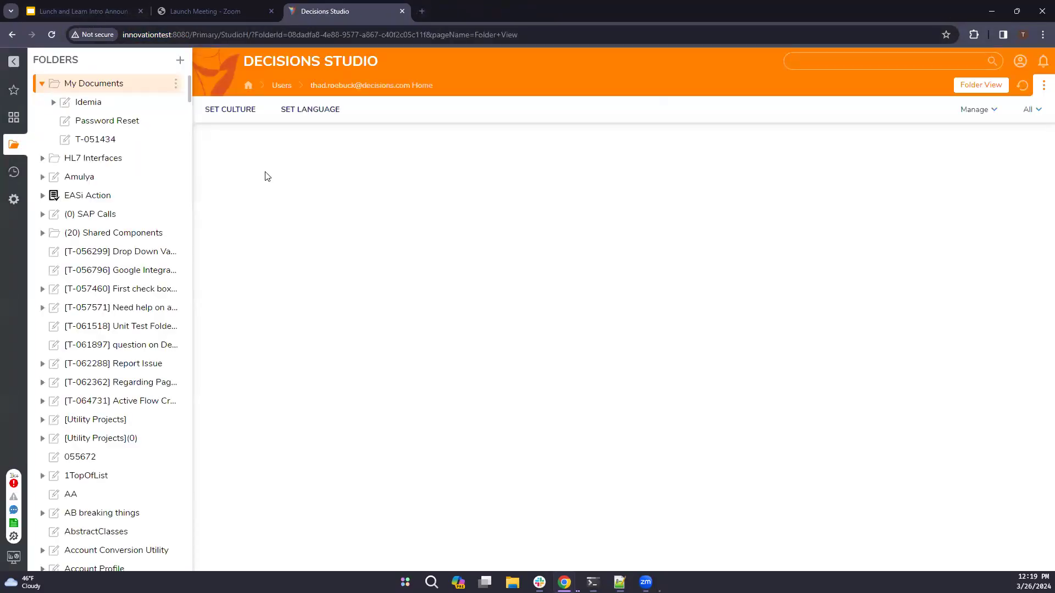
scroll(108, 351, down, 12)
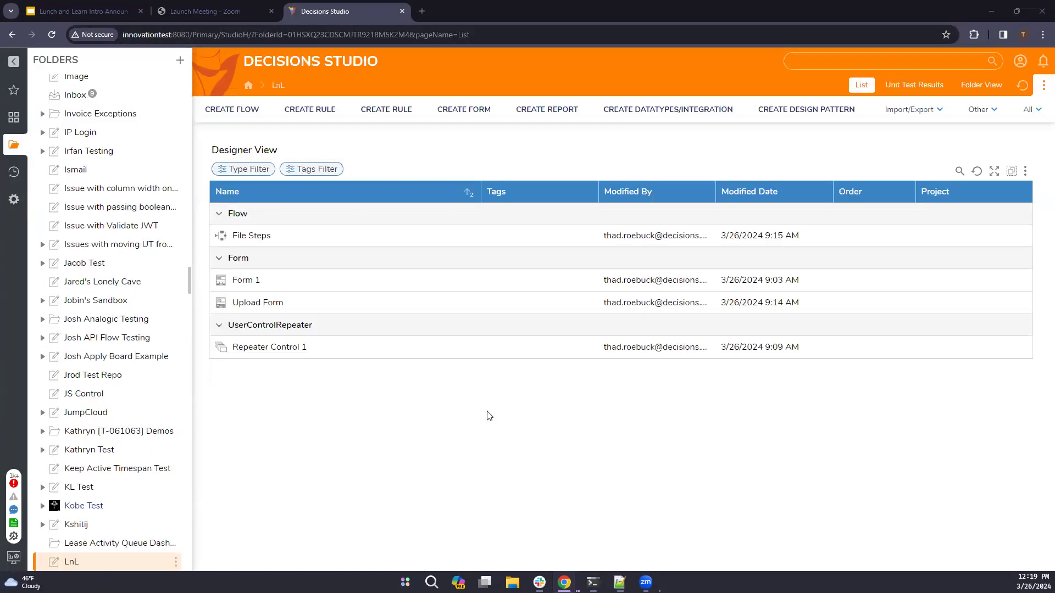
click(320, 278)
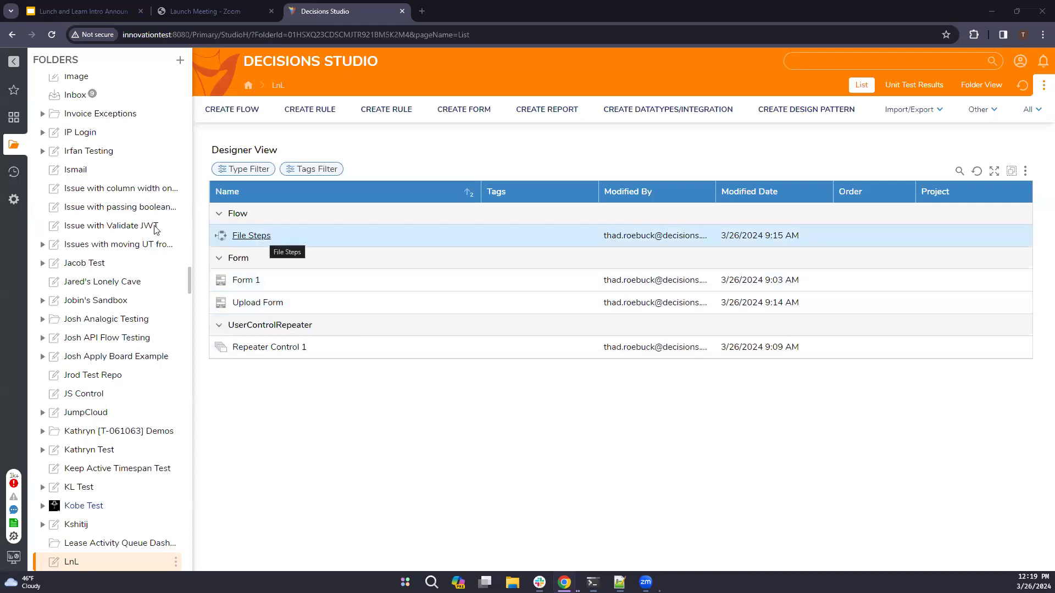
- Expand the Databases folder under Integrations in the System area and look through its database connections
click(11, 205)
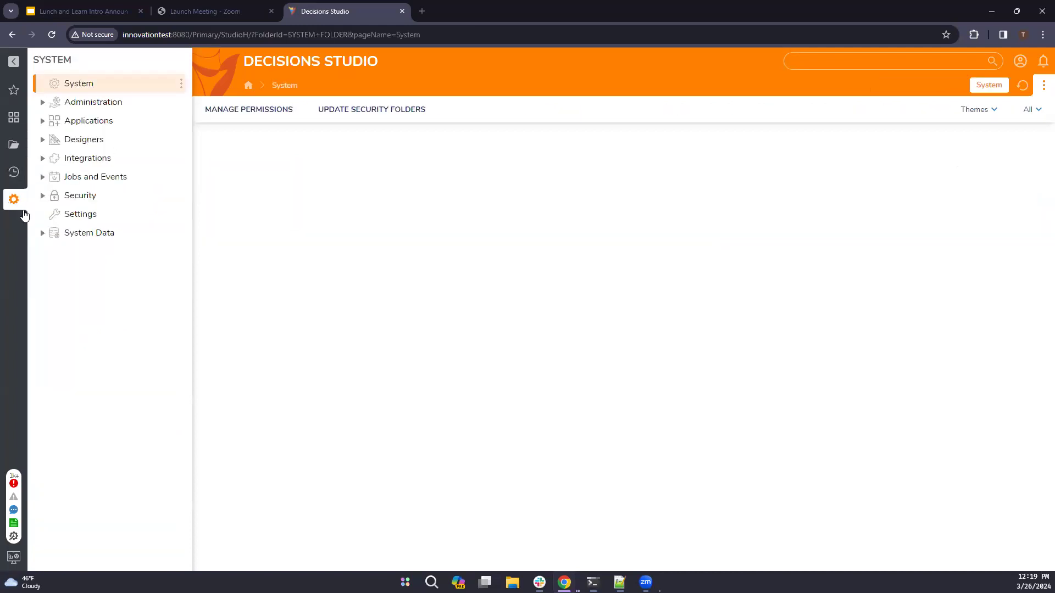
click(41, 159)
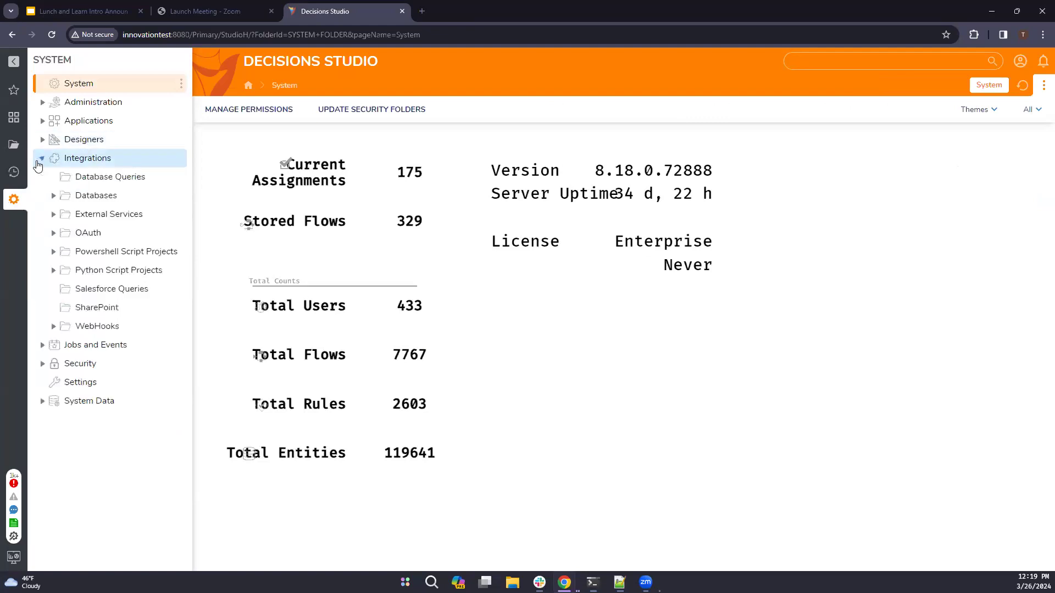
click(52, 196)
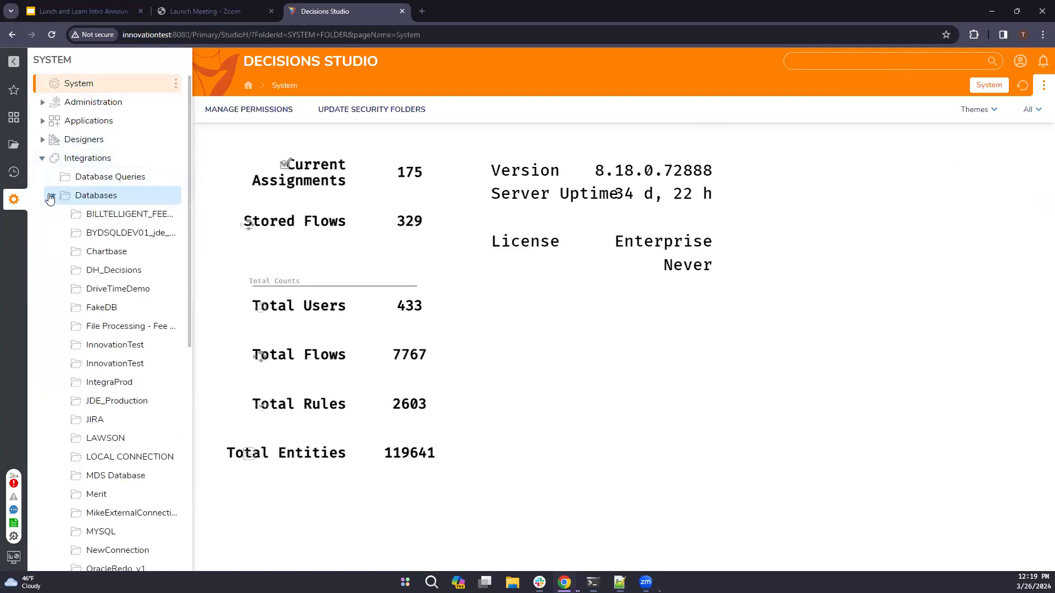
scroll(60, 198, down, 2)
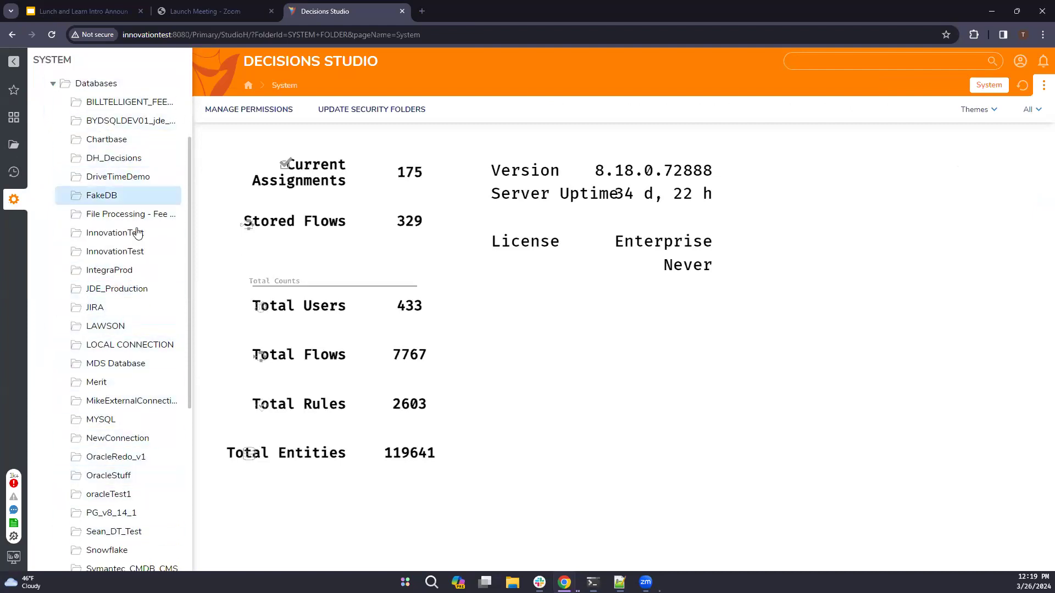
scroll(110, 237, up, 2)
scroll(130, 364, down, 4)
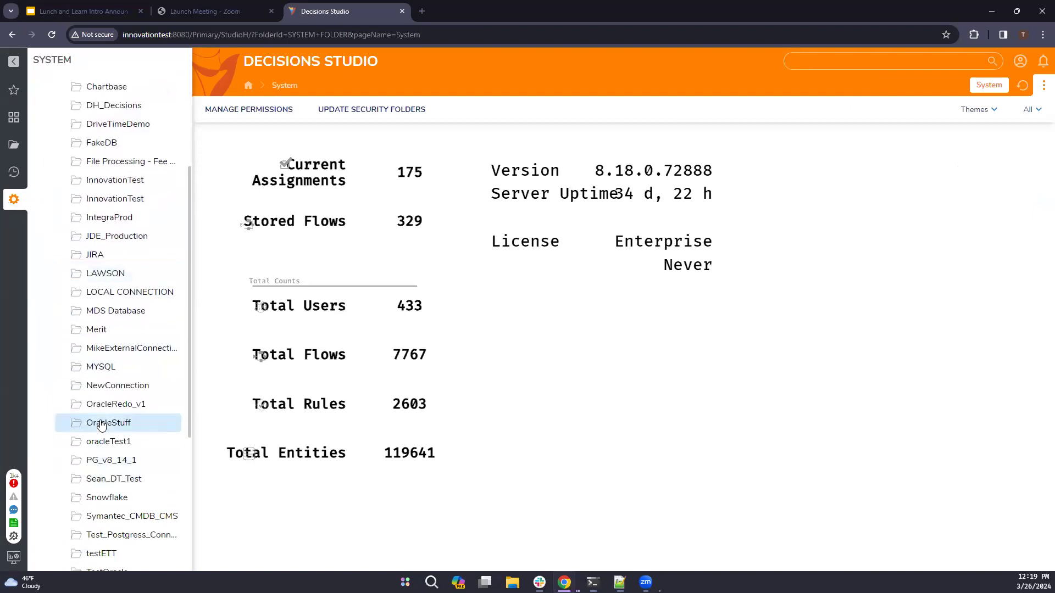
scroll(110, 484, down, 2)
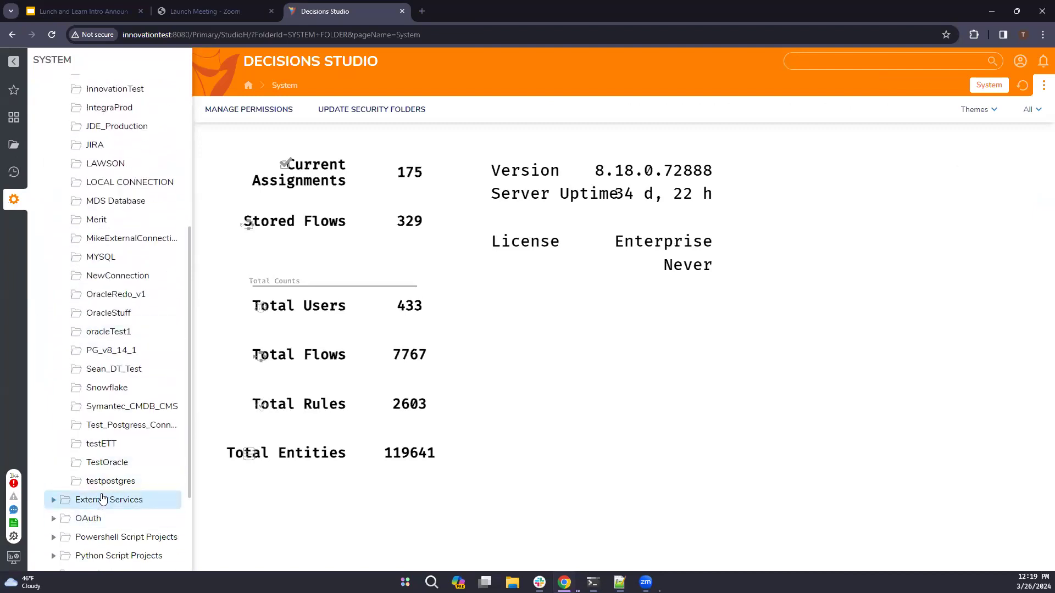
- Open the testpostgres database connection and check the actions available for it
click(76, 485)
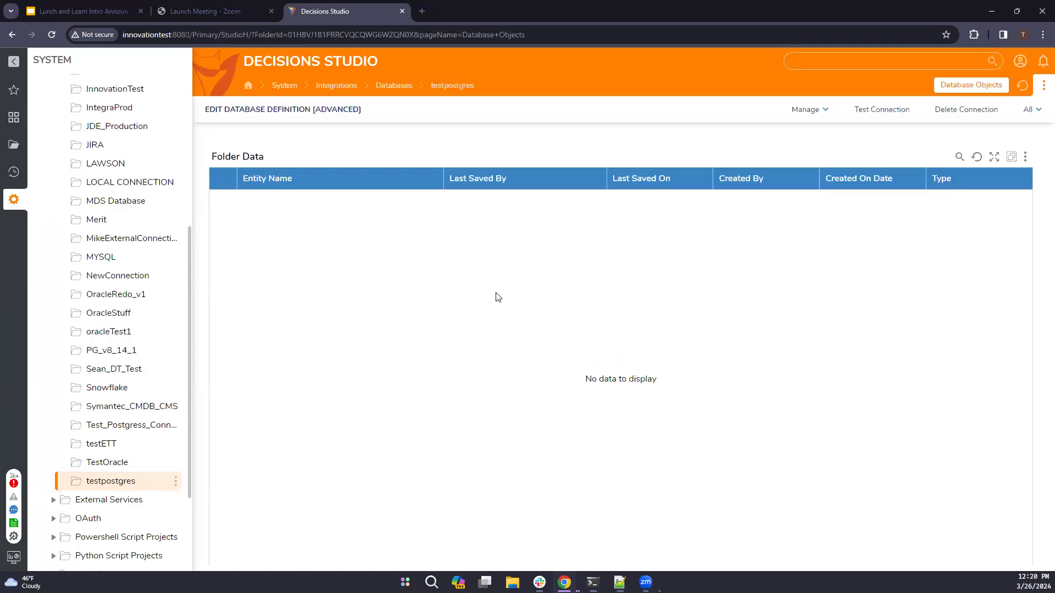
right_click(108, 485)
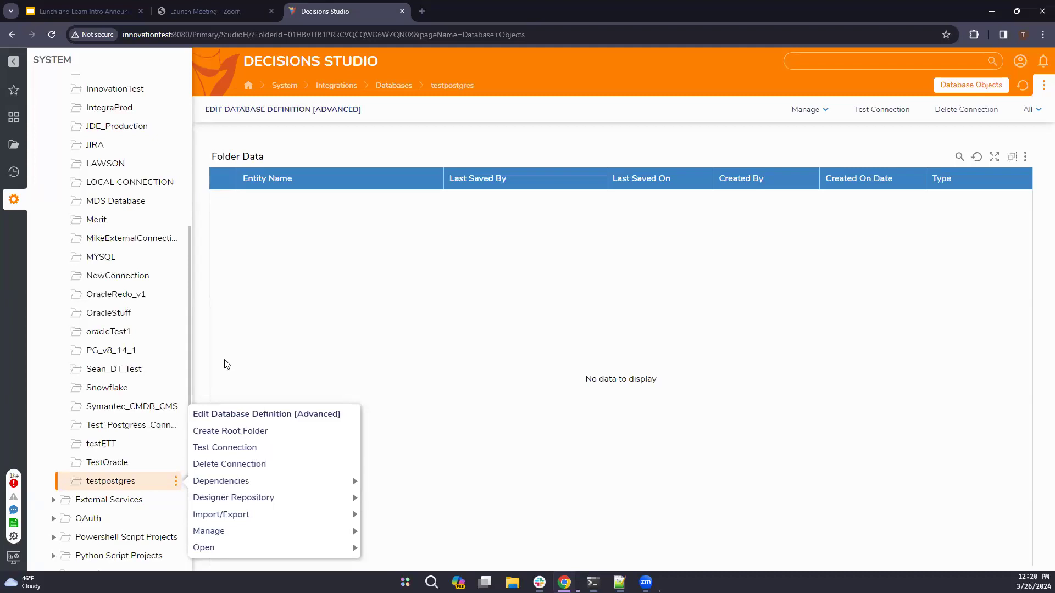
scroll(88, 365, up, 5)
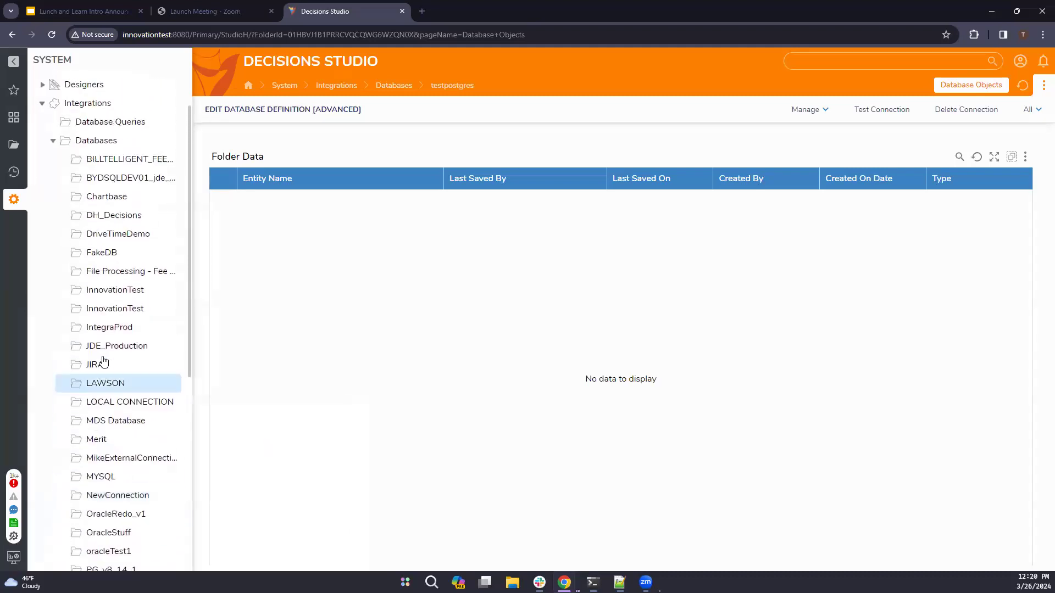
- Open the BILLTELLIGENT_FEESCHEDULE database, examine the query text and input parameters of its first listed query, and close the query editor
click(108, 160)
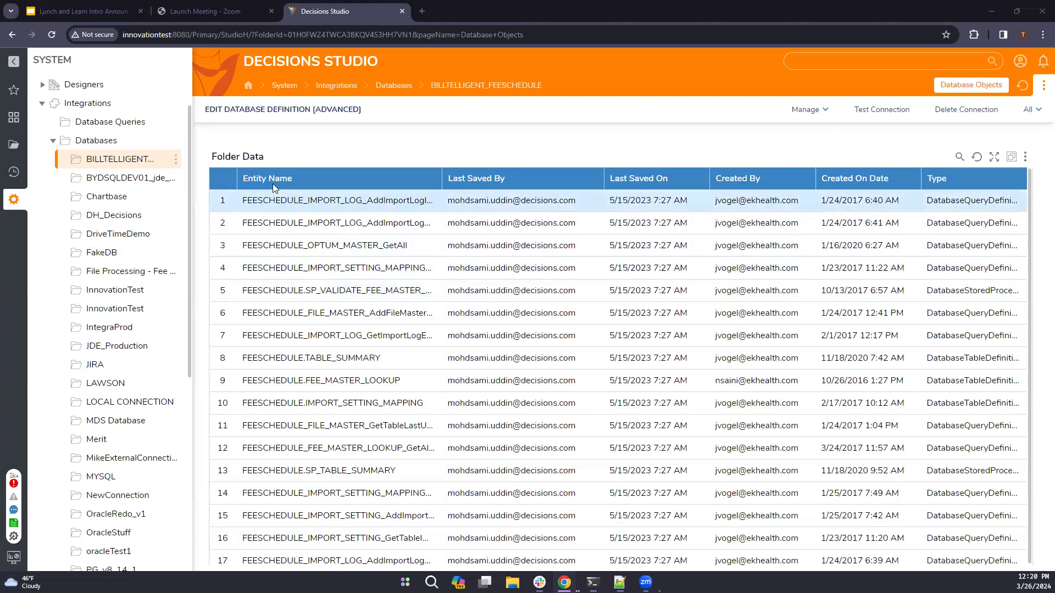
scroll(308, 253, down, 1)
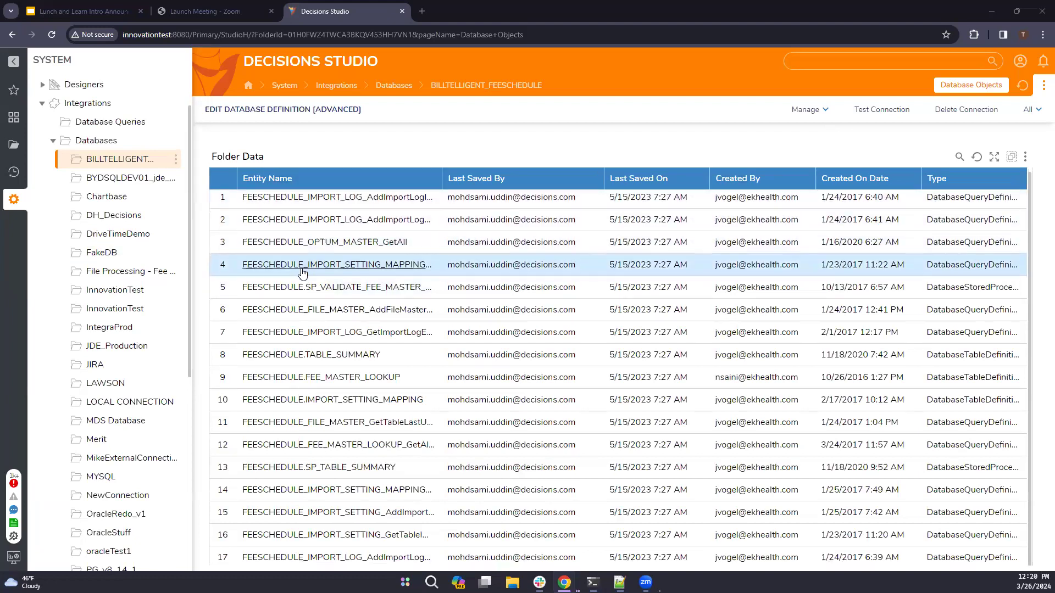
right_click(336, 196)
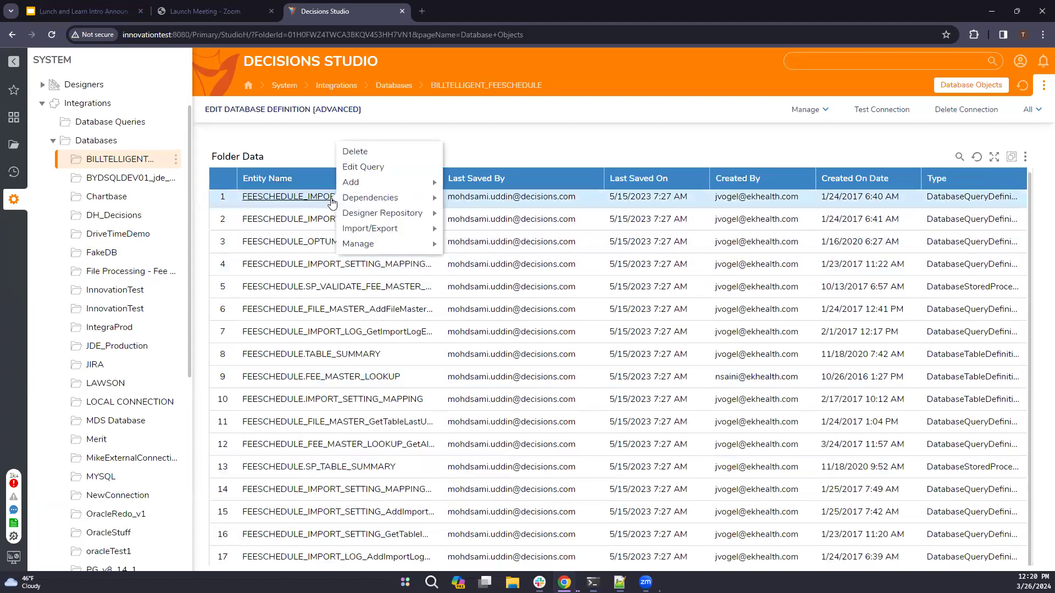
click(387, 168)
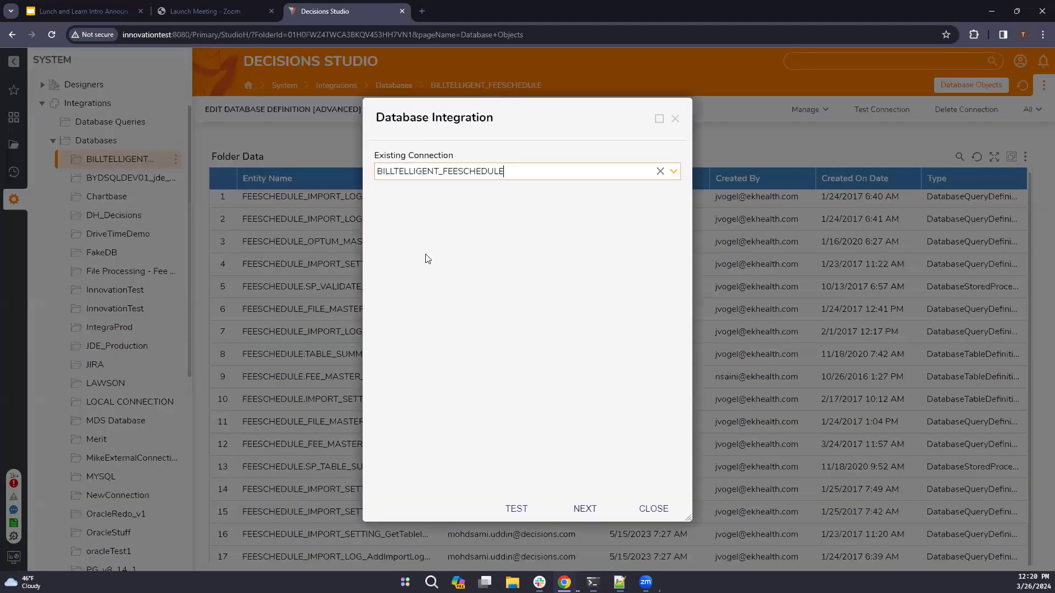
click(586, 508)
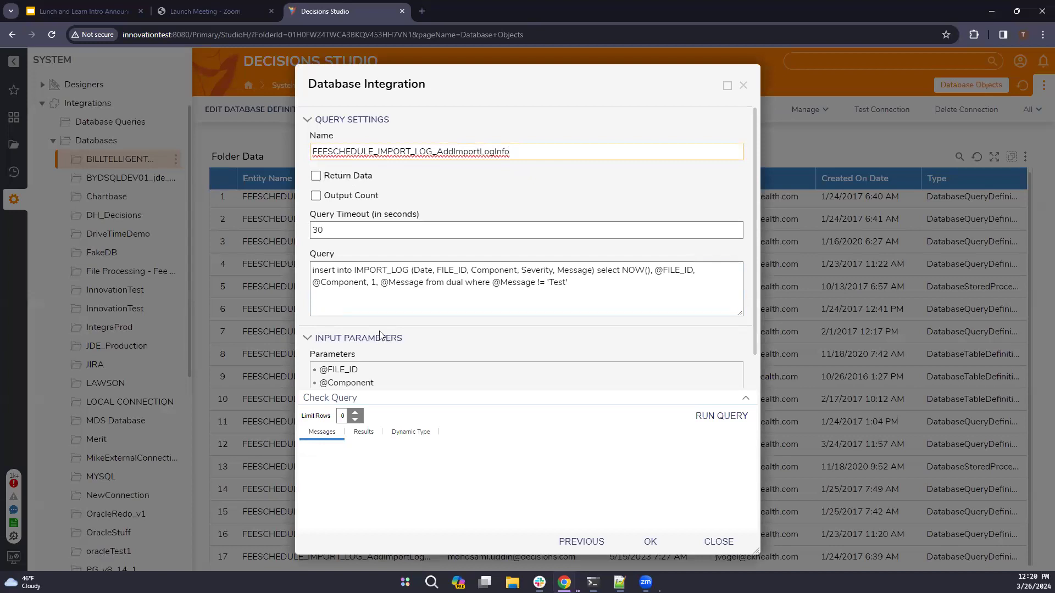
scroll(369, 318, down, 1)
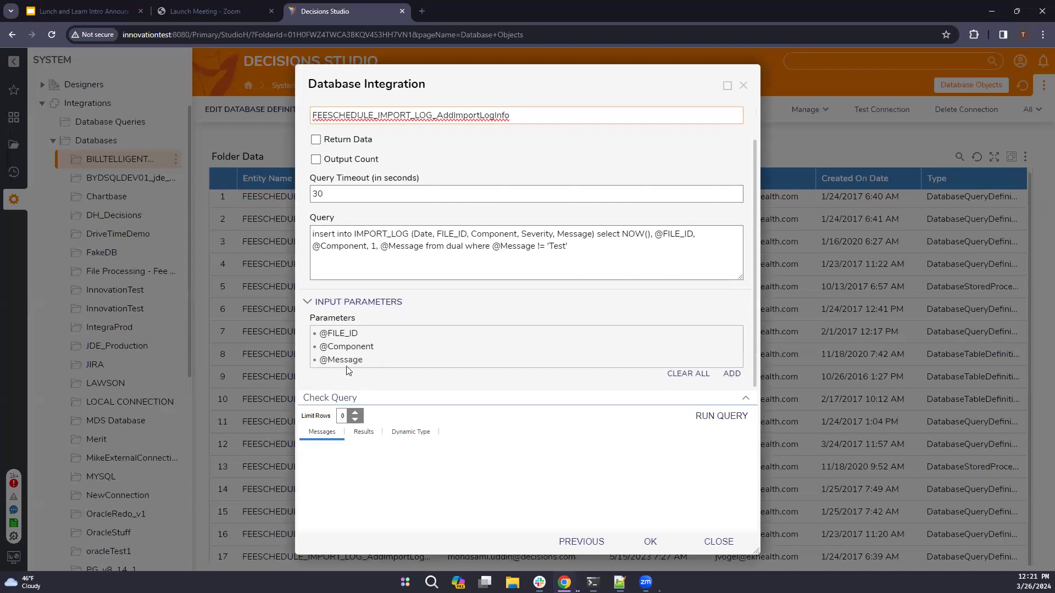
click(743, 85)
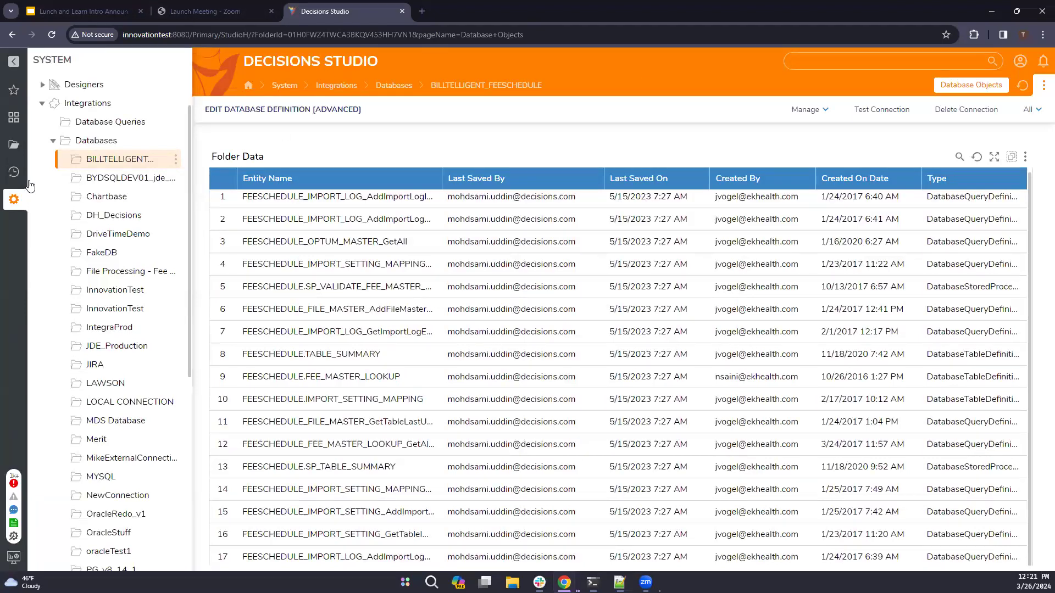
scroll(31, 185, up, 1)
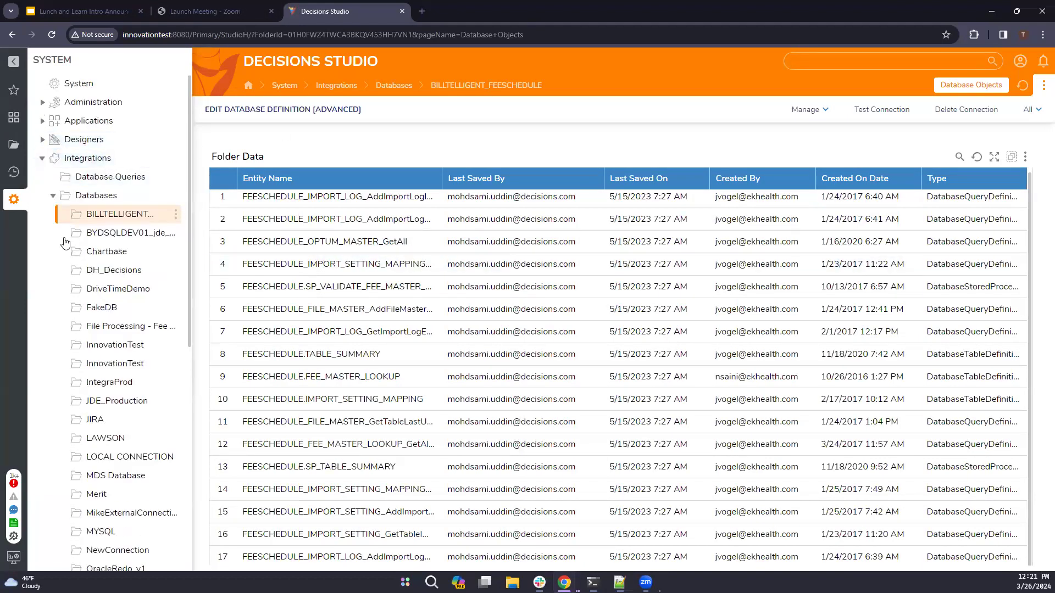
- Return to the LnL folder and open the File Steps flow for editing
click(13, 145)
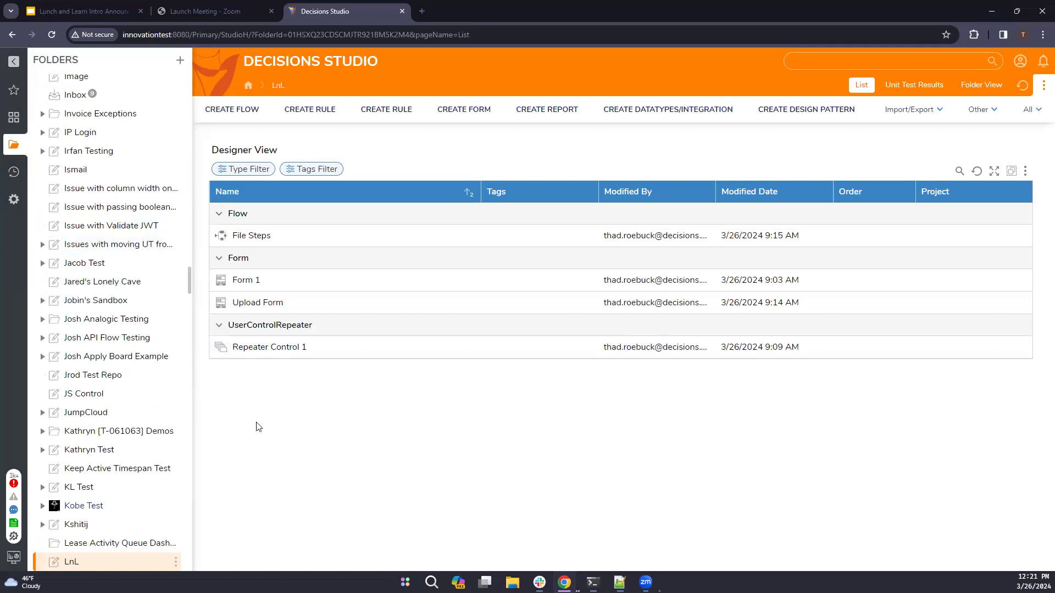
click(245, 235)
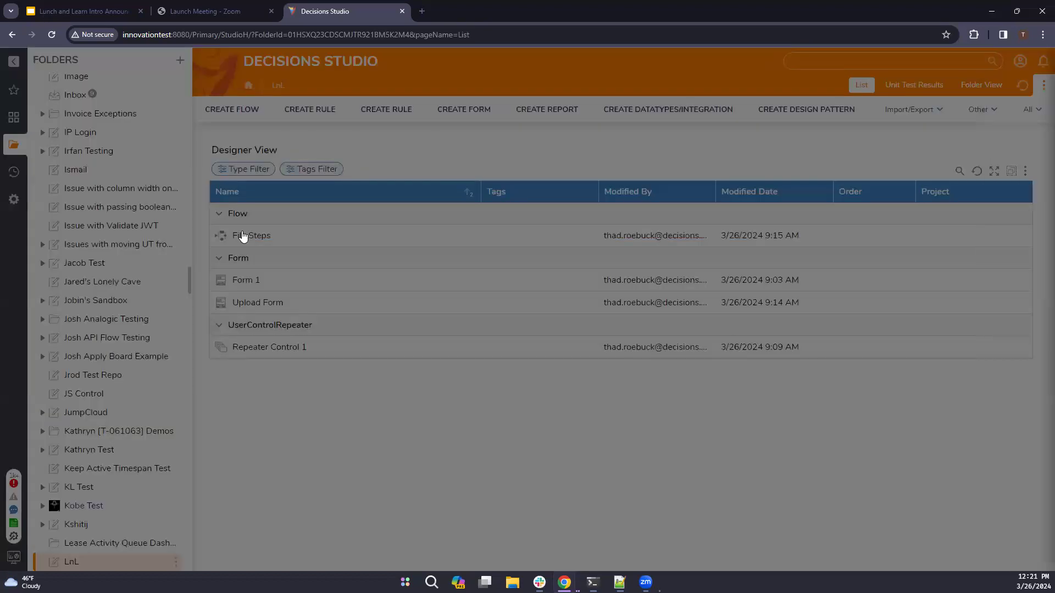
click(648, 344)
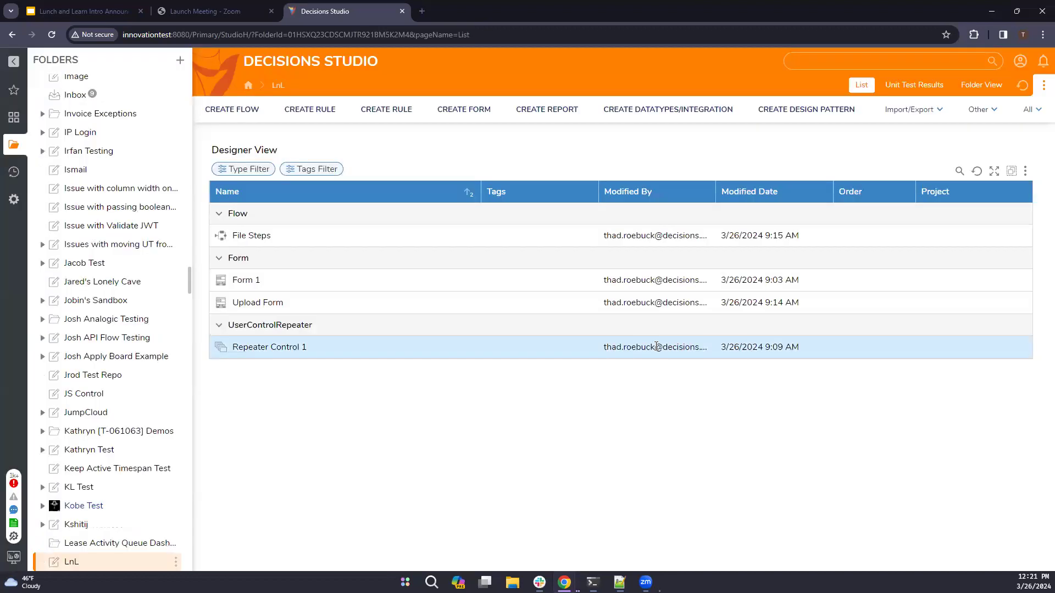
click(258, 236)
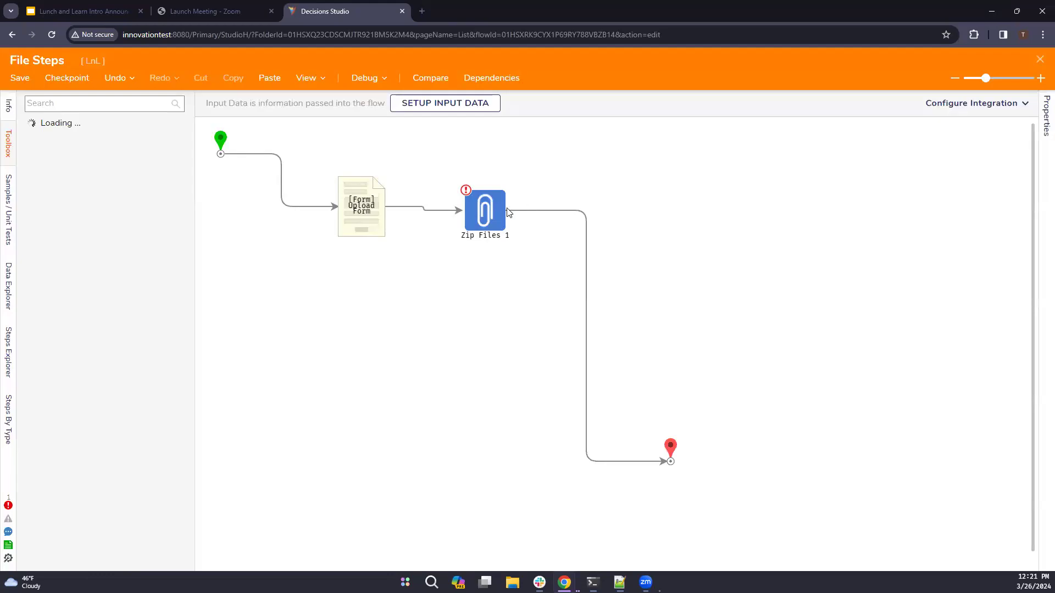
- Compare the Upload Form step's output with the inputs and outputs of the Zip Files 1 step
click(386, 234)
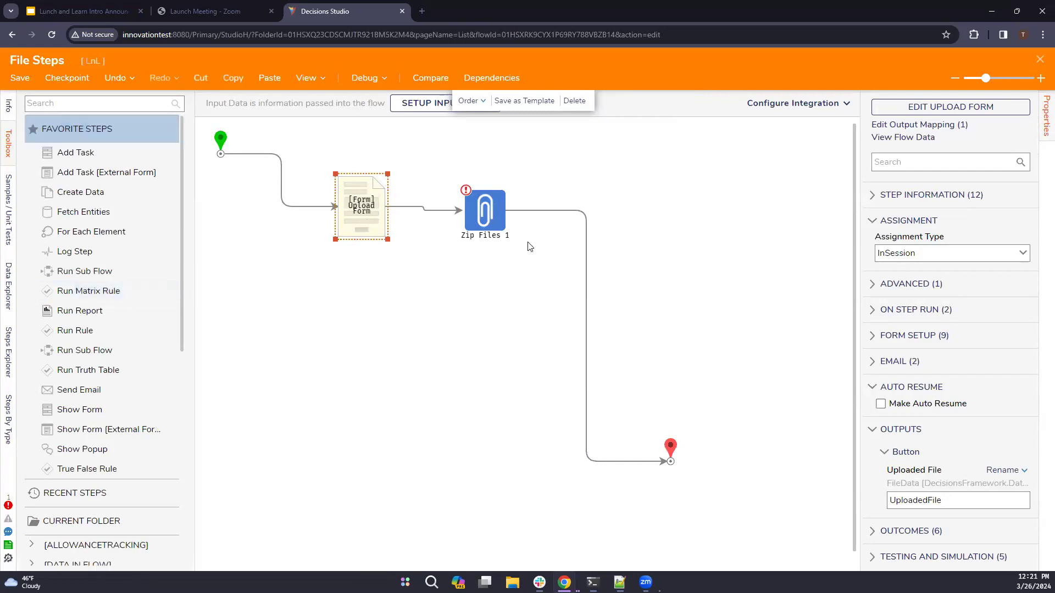
mouse_move(440, 211)
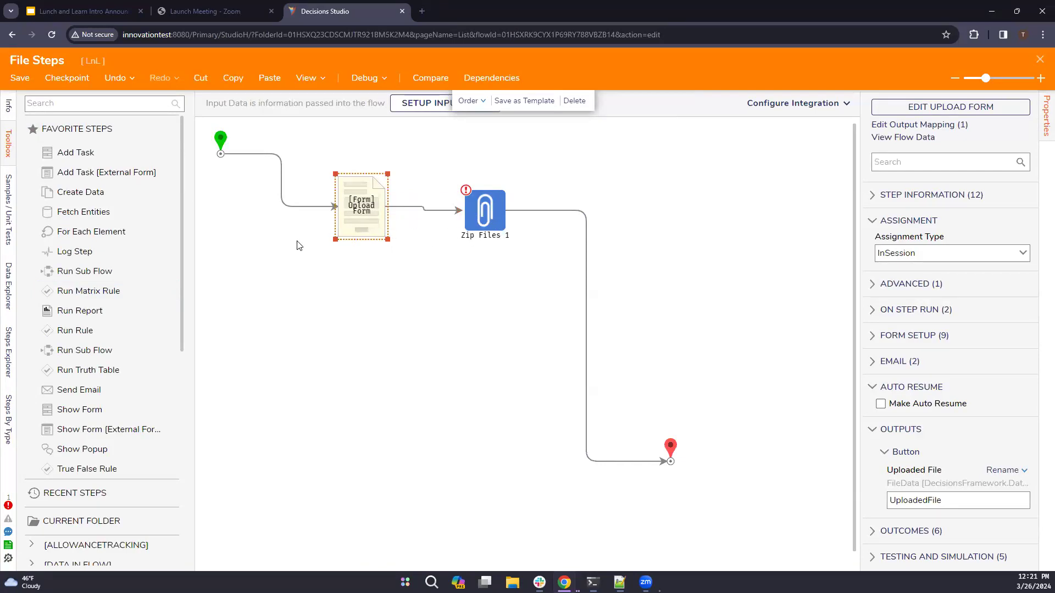
click(491, 222)
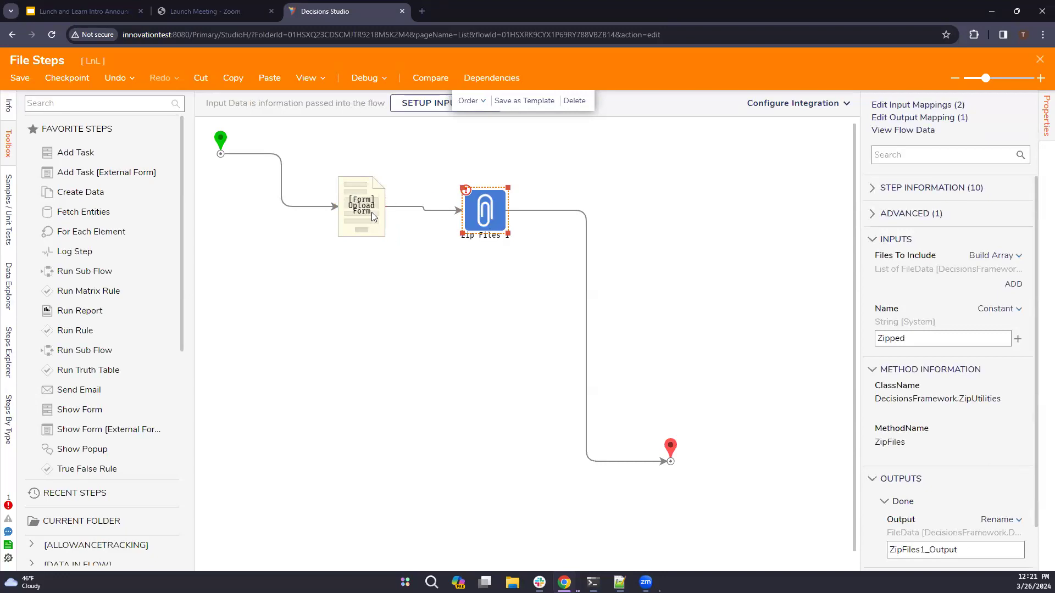
click(350, 196)
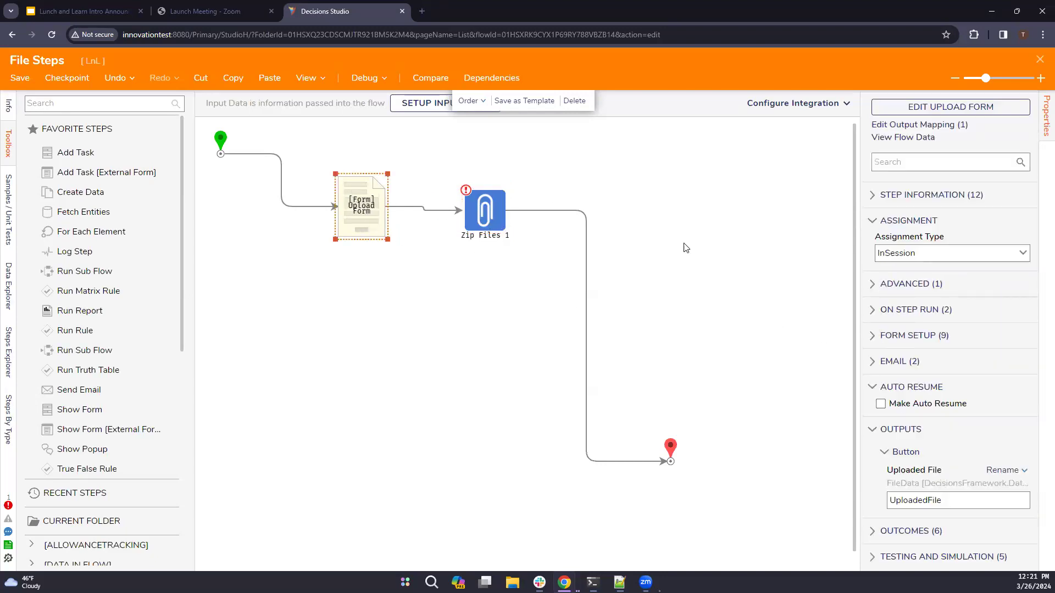
click(478, 215)
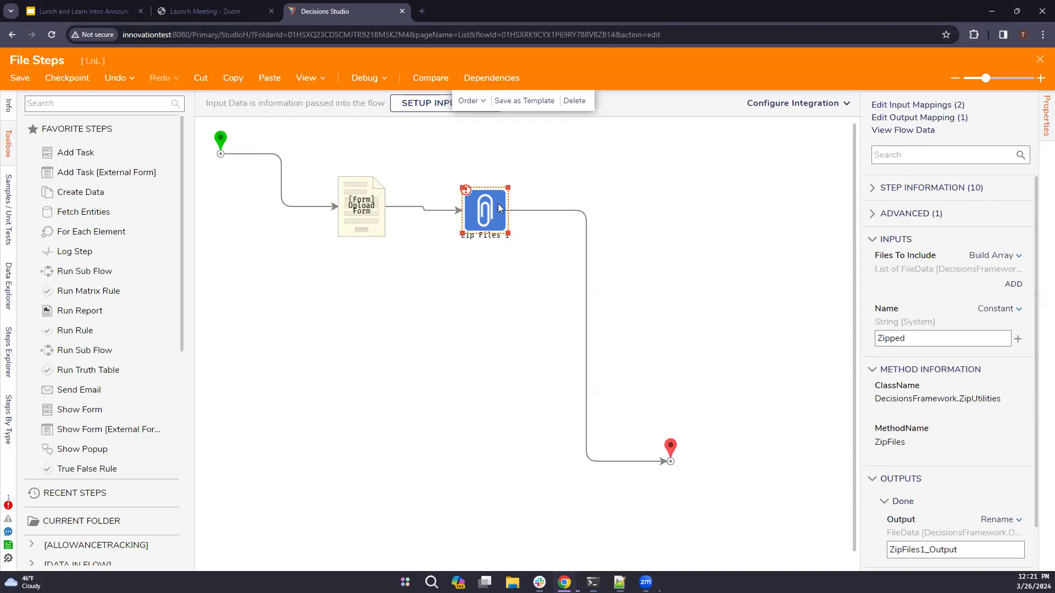
scroll(937, 359, down, 1)
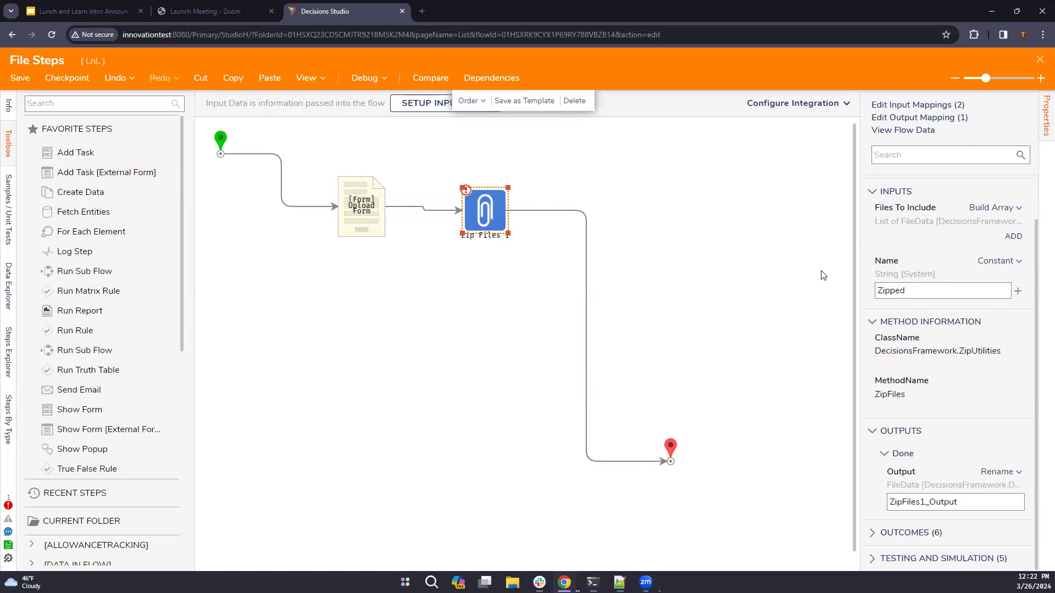
click(362, 200)
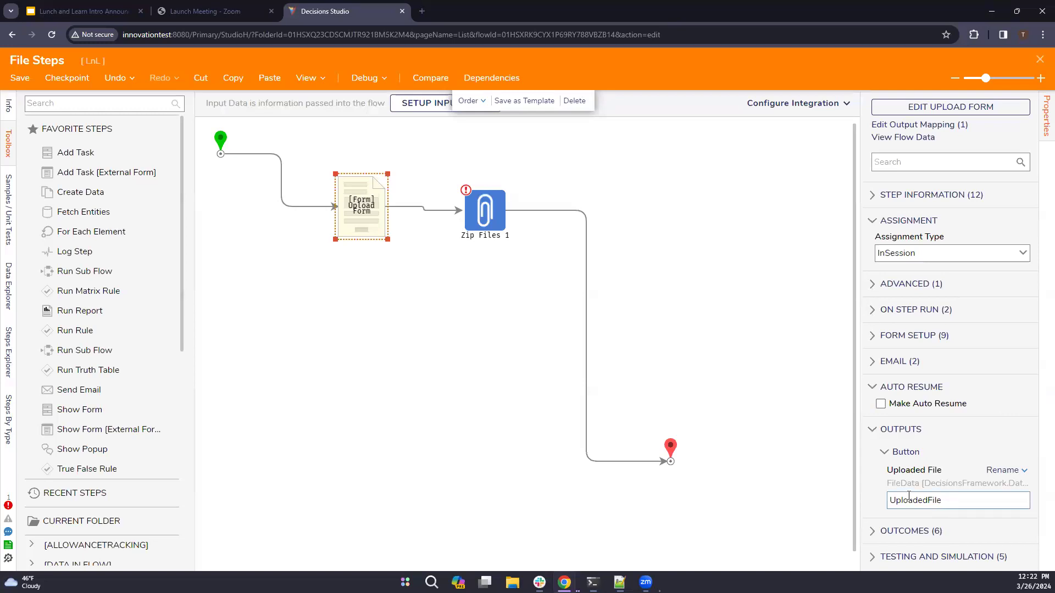
- Examine the fields and contents of Uploaded File in the Zip Files 1 input mappings, and close the mapping editor
click(484, 214)
click(918, 105)
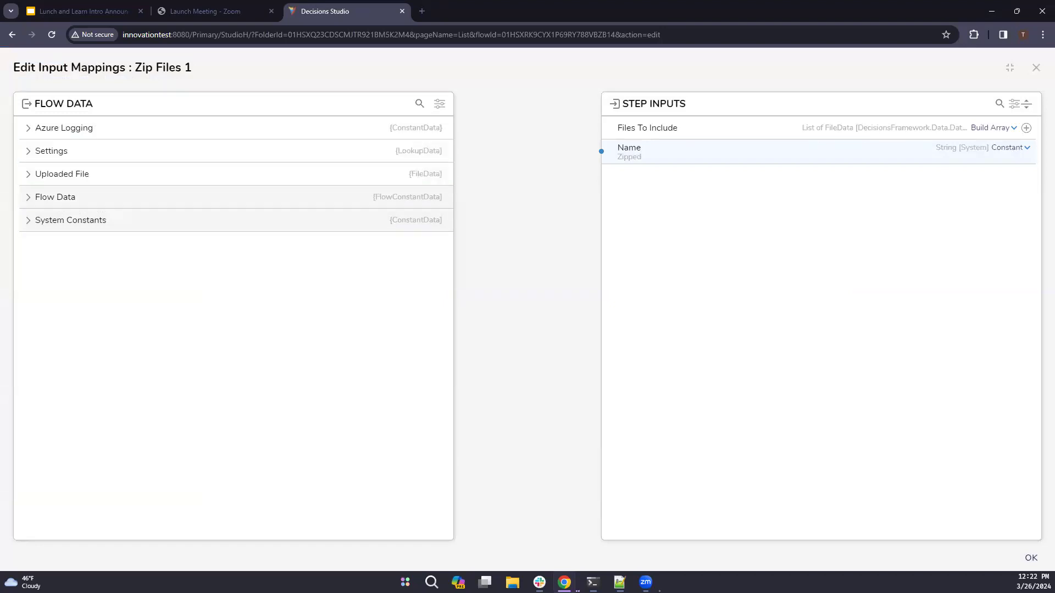
click(24, 175)
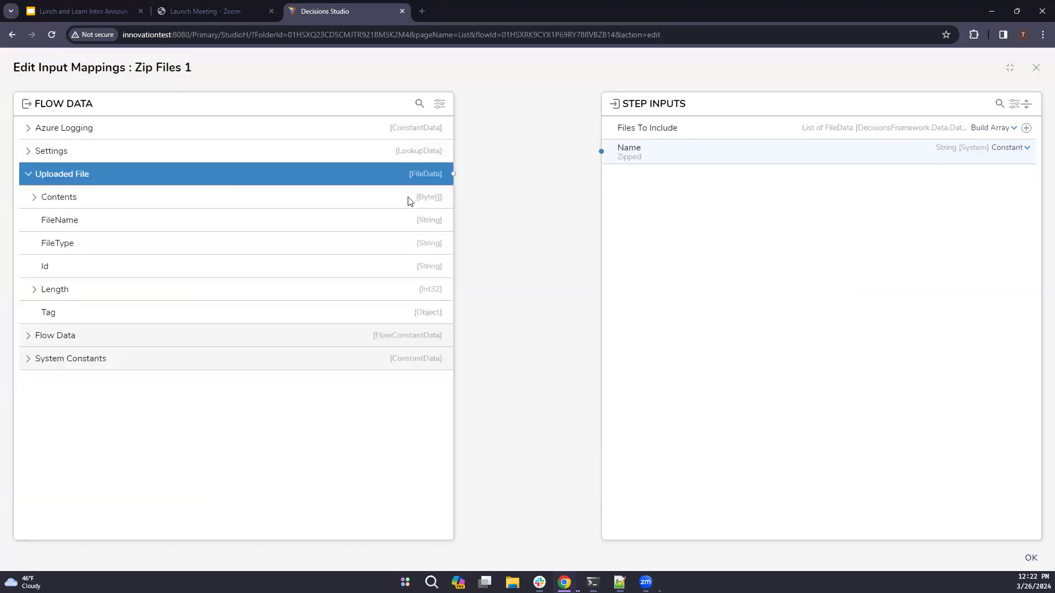
click(34, 198)
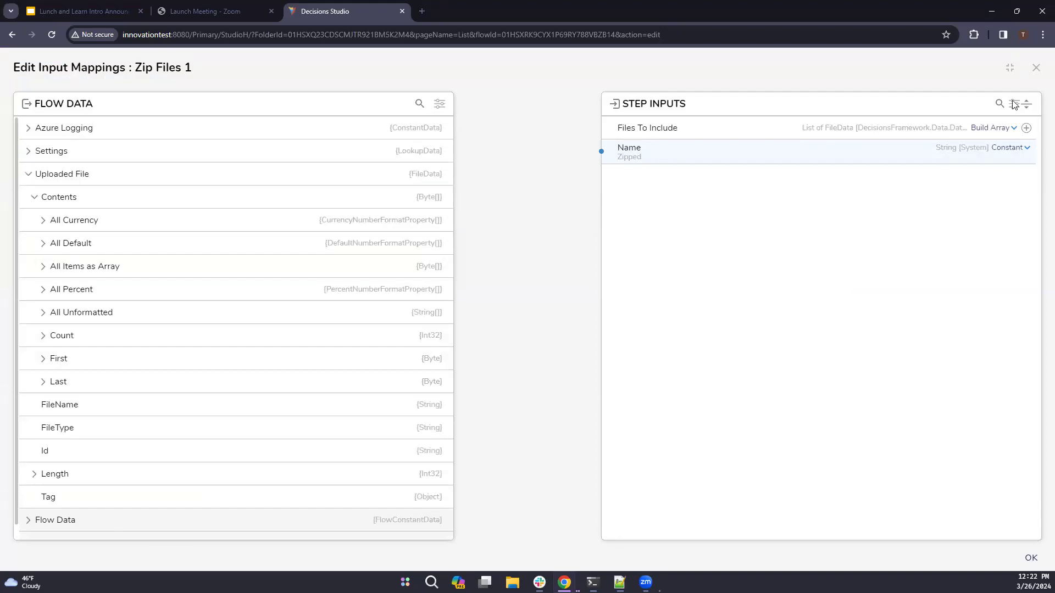
click(1036, 69)
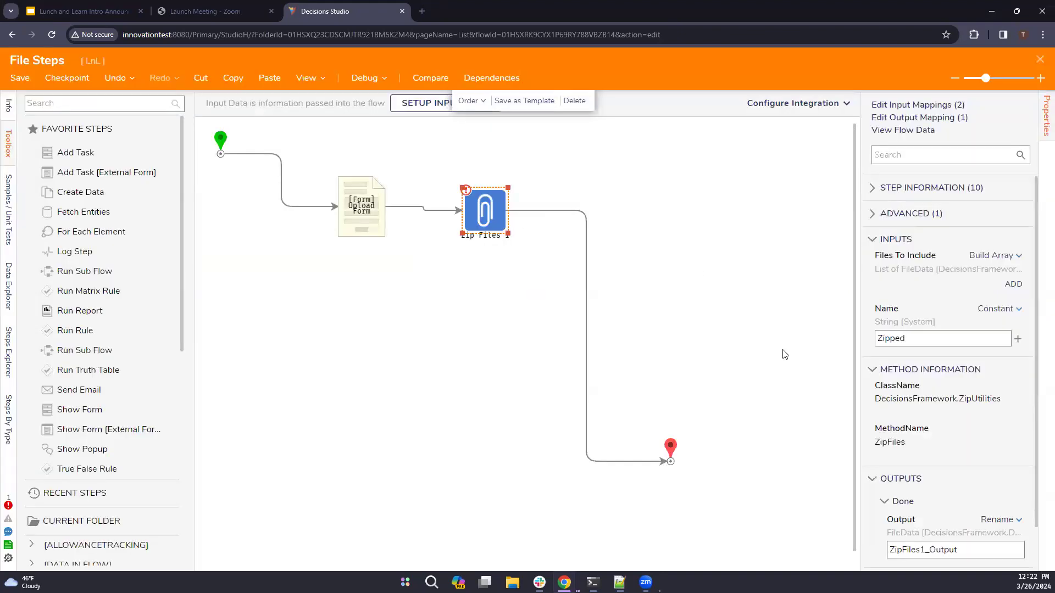
- Add an item to the Zip Files 1 step's Files To Include array, map Uploaded File to it, and save the flow
click(937, 105)
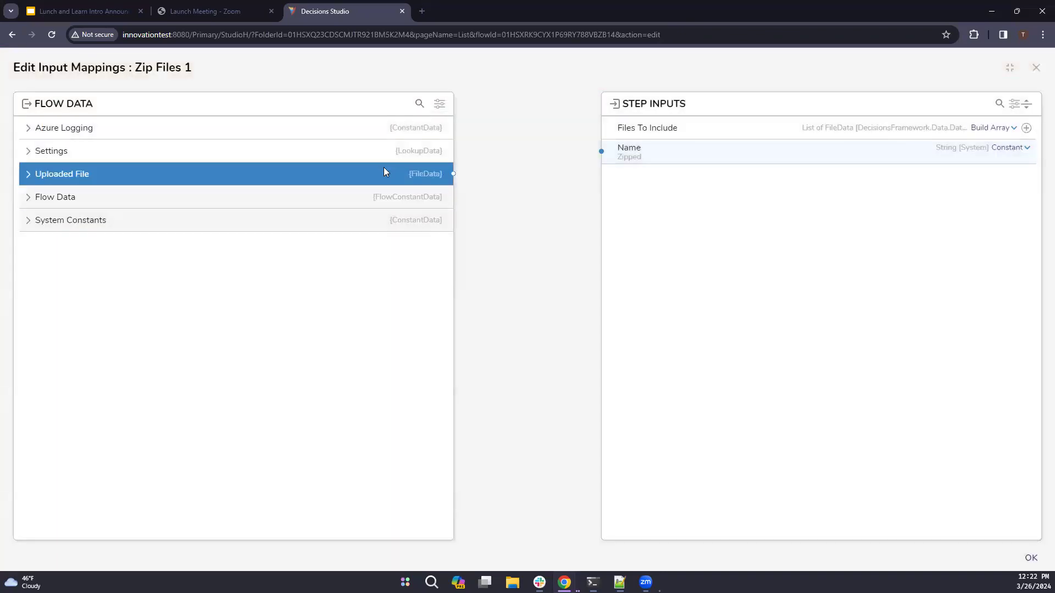
drag(393, 173, 601, 128)
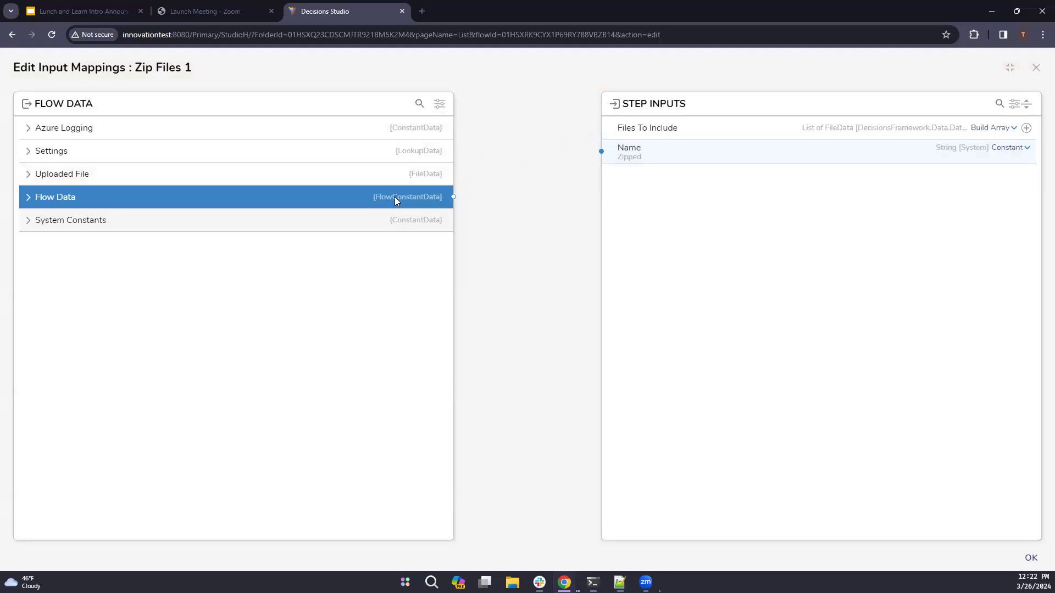
click(1026, 128)
drag(374, 174, 622, 151)
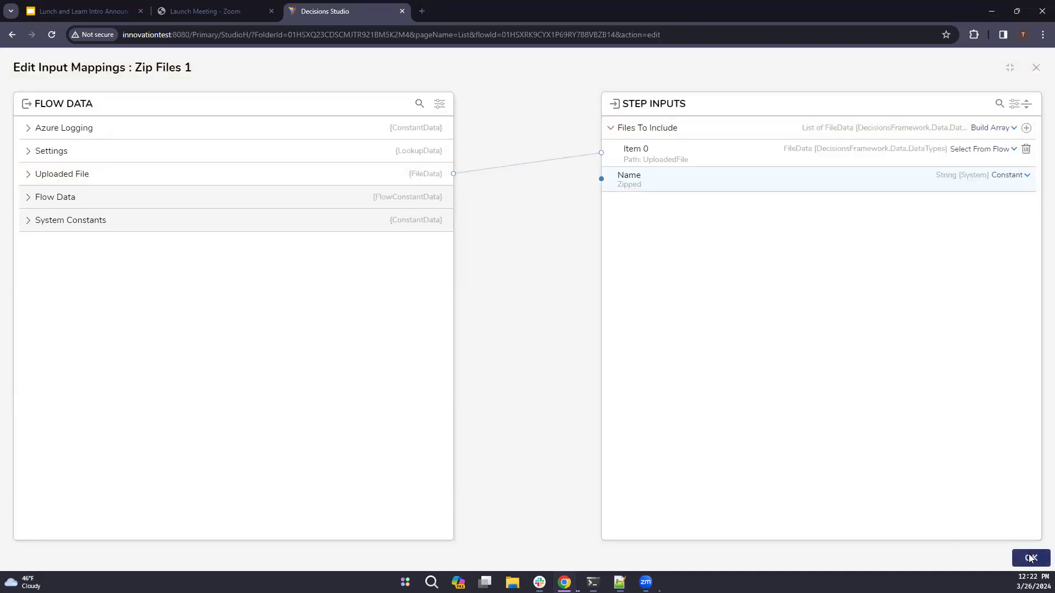
click(1030, 558)
click(20, 78)
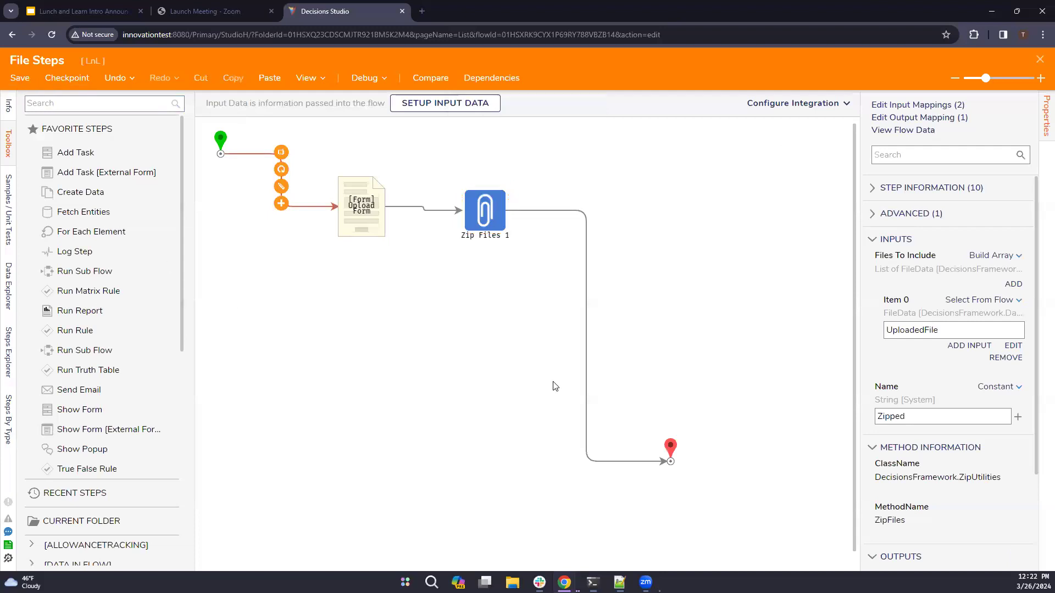
click(657, 367)
- Debug the File Steps flow, uploading InstallerSetup.xml in the Upload Form and submitting it
click(363, 78)
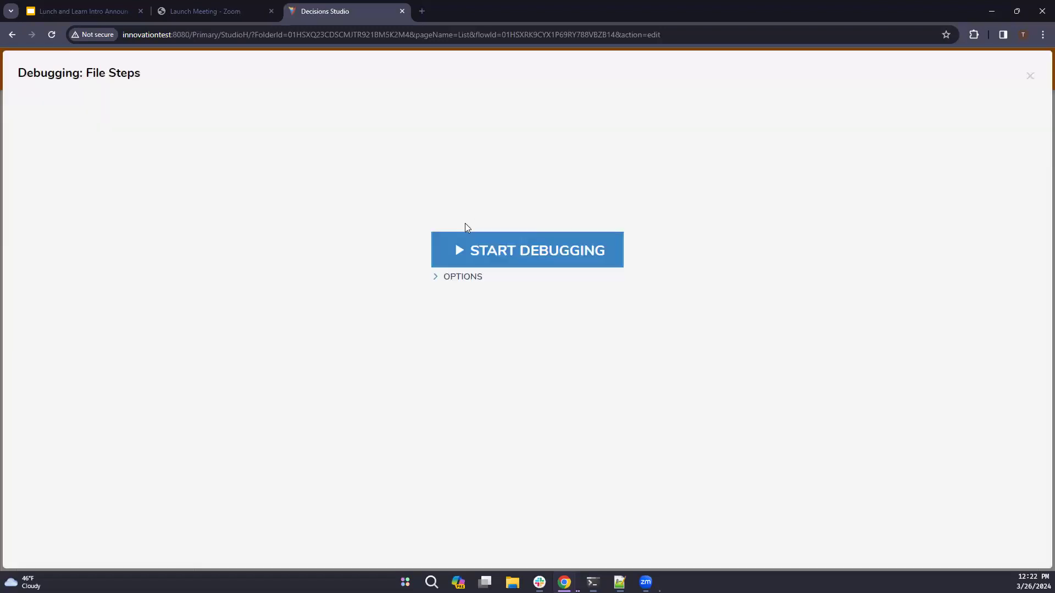
click(470, 254)
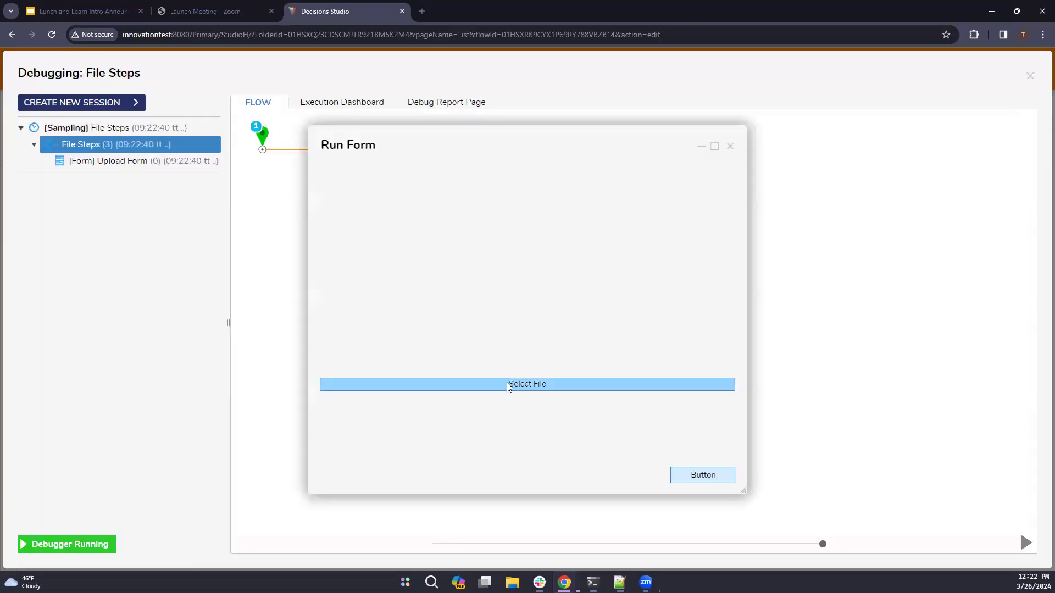
click(513, 385)
click(522, 353)
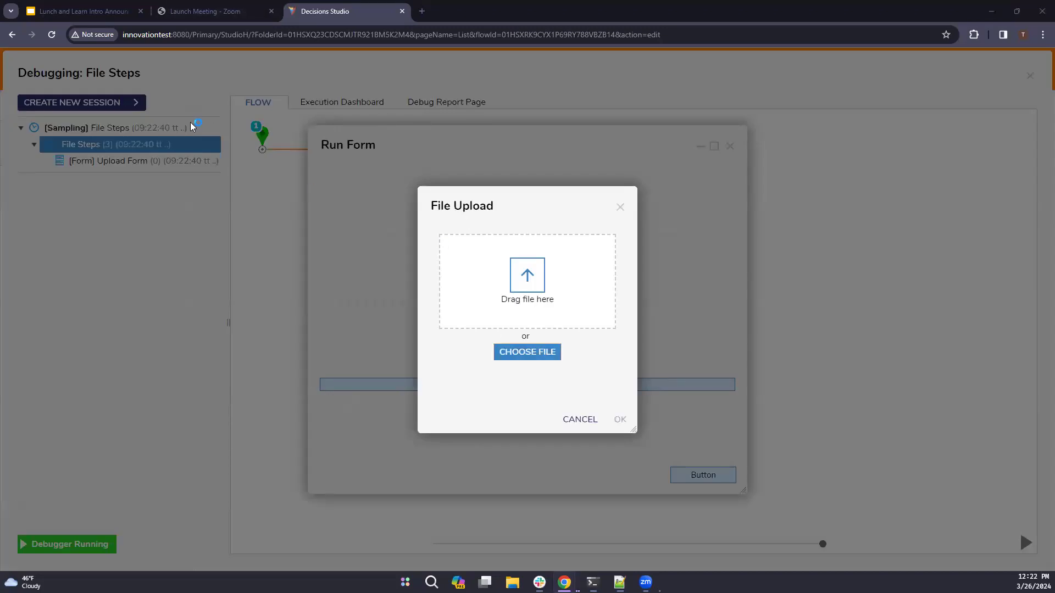
key(Escape)
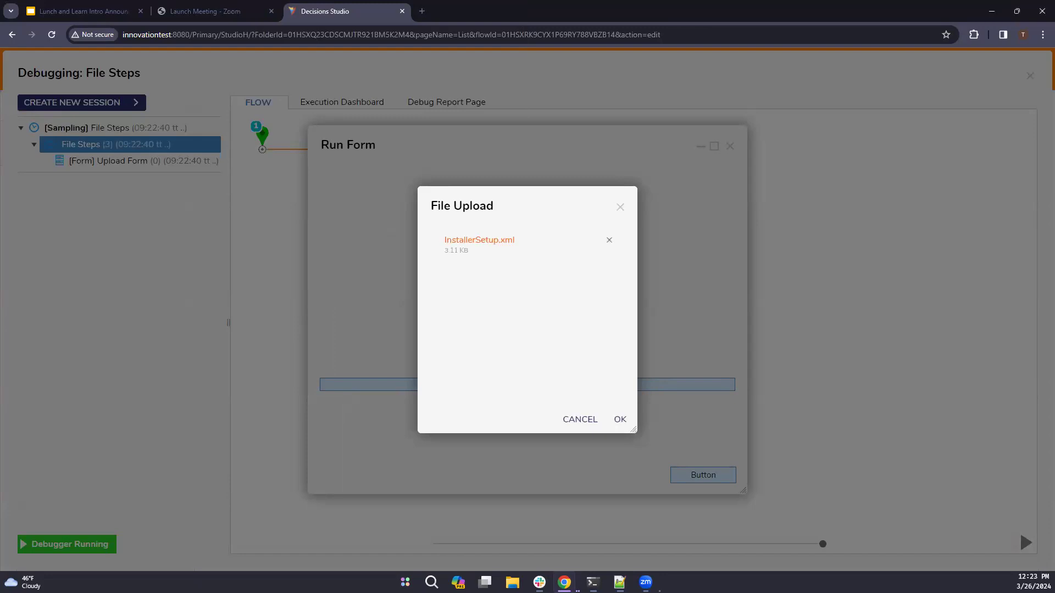
click(621, 421)
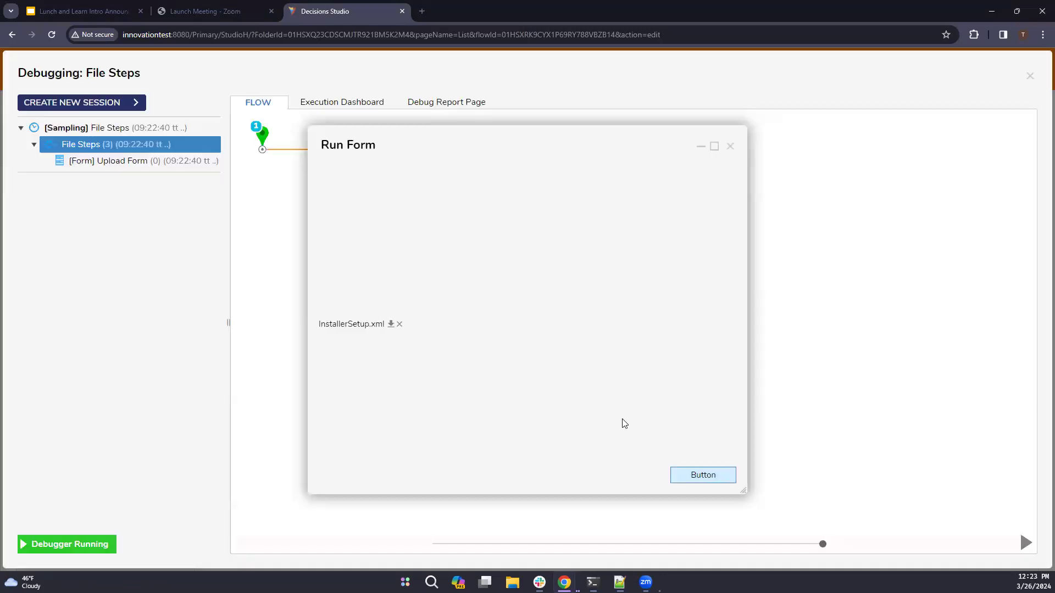
click(717, 475)
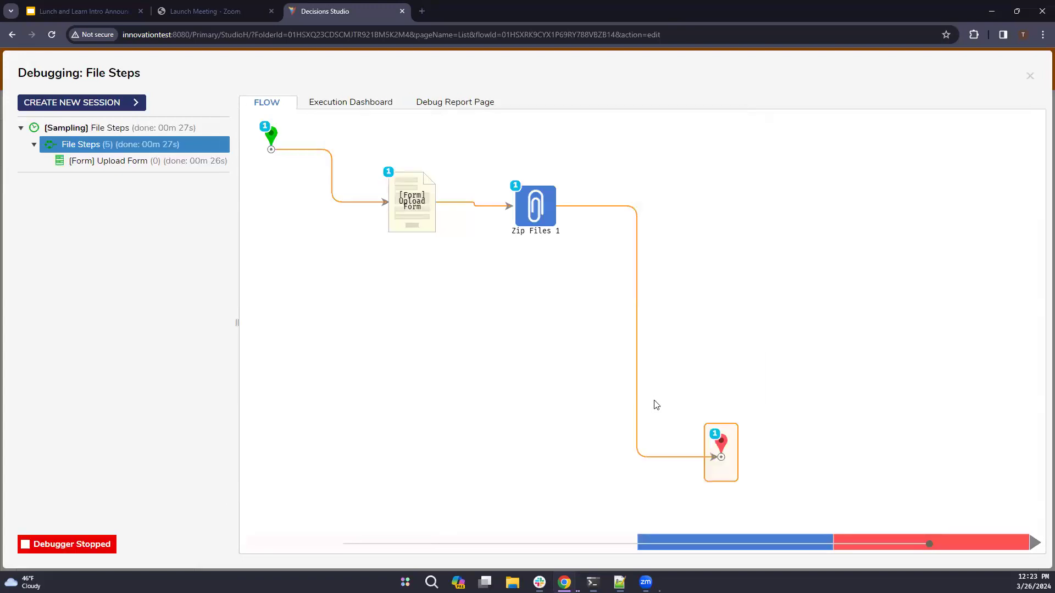
- View the input and output data of the Zip Files 1 execution, and close the debugger
click(541, 215)
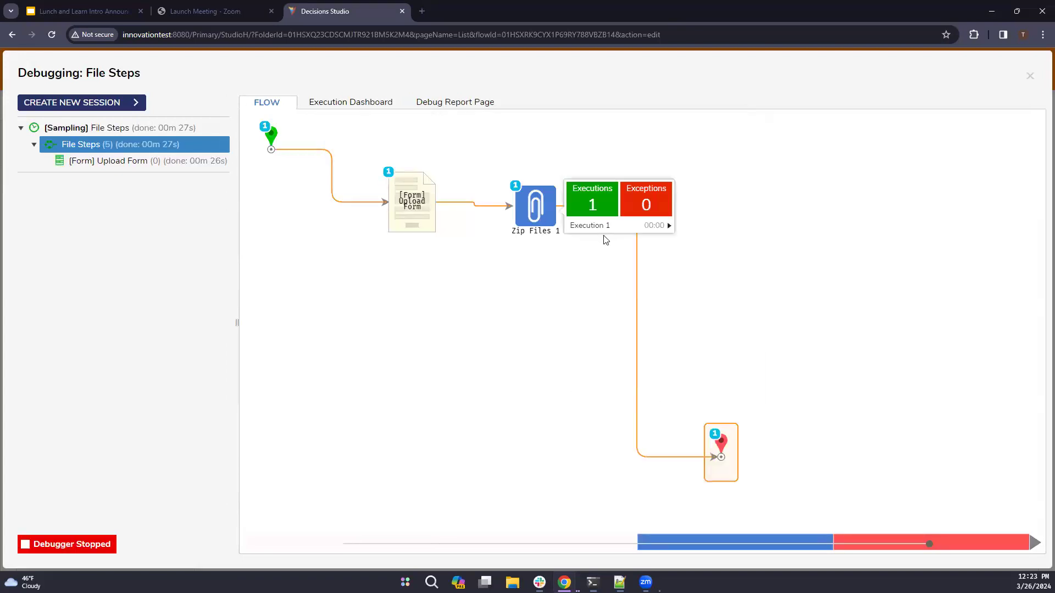
click(669, 225)
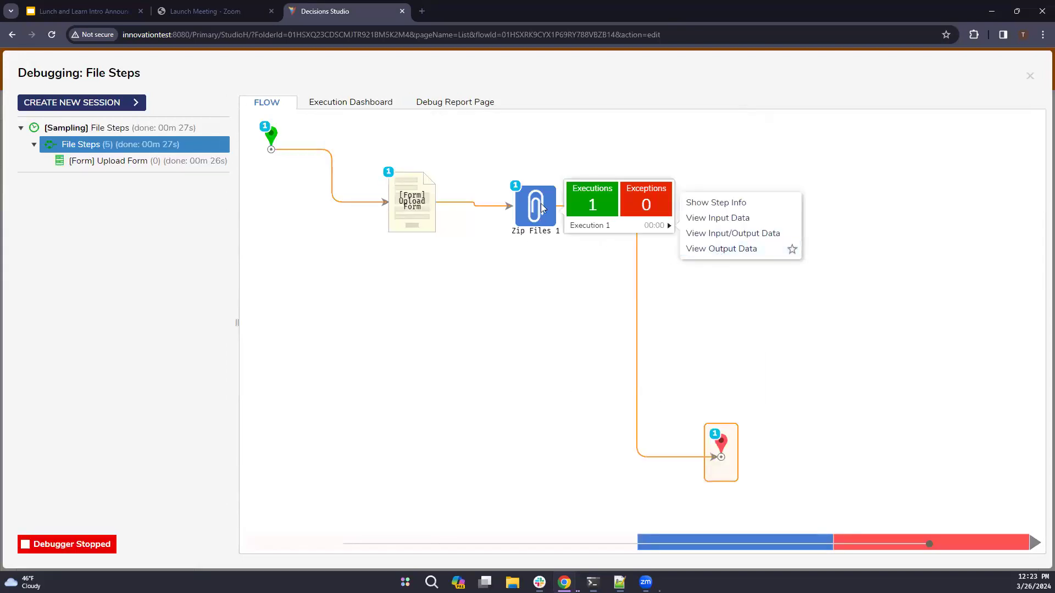
click(712, 233)
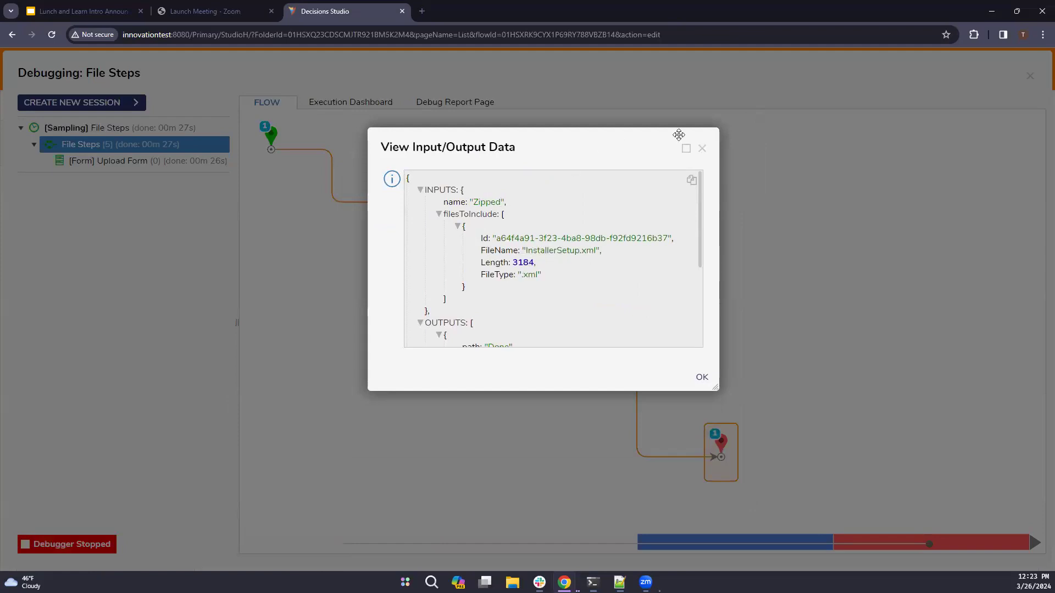
scroll(476, 306, down, 3)
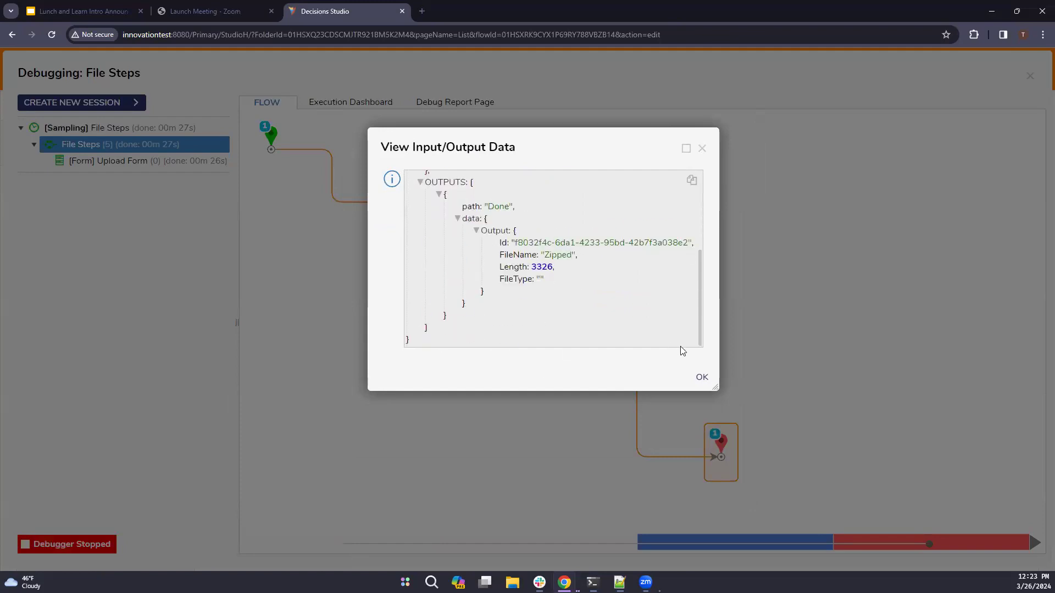
click(698, 378)
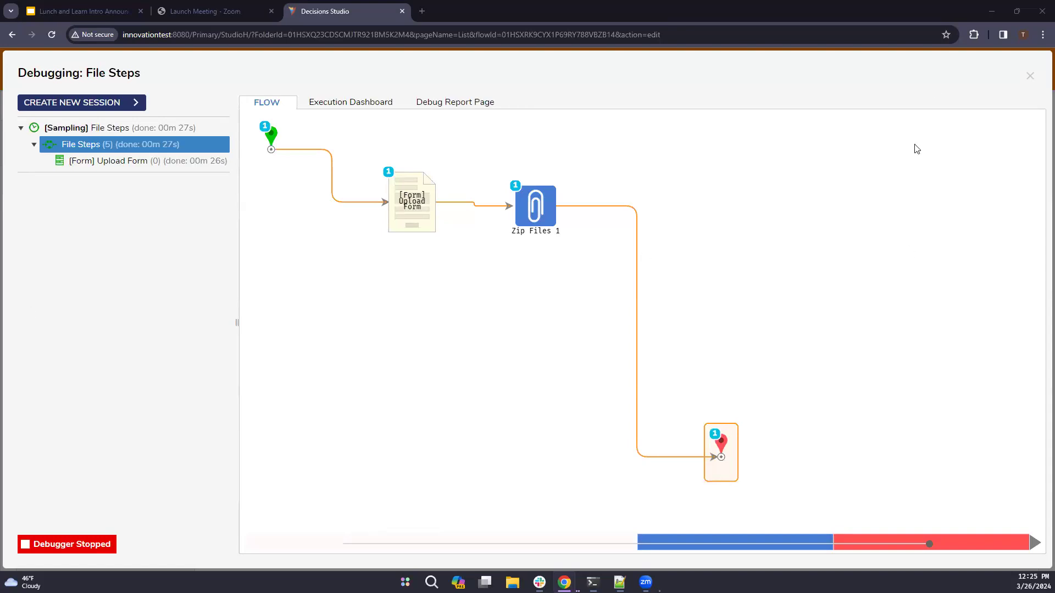
click(1030, 77)
- Delete the Zip Files 1 step from the flow
click(384, 215)
click(495, 225)
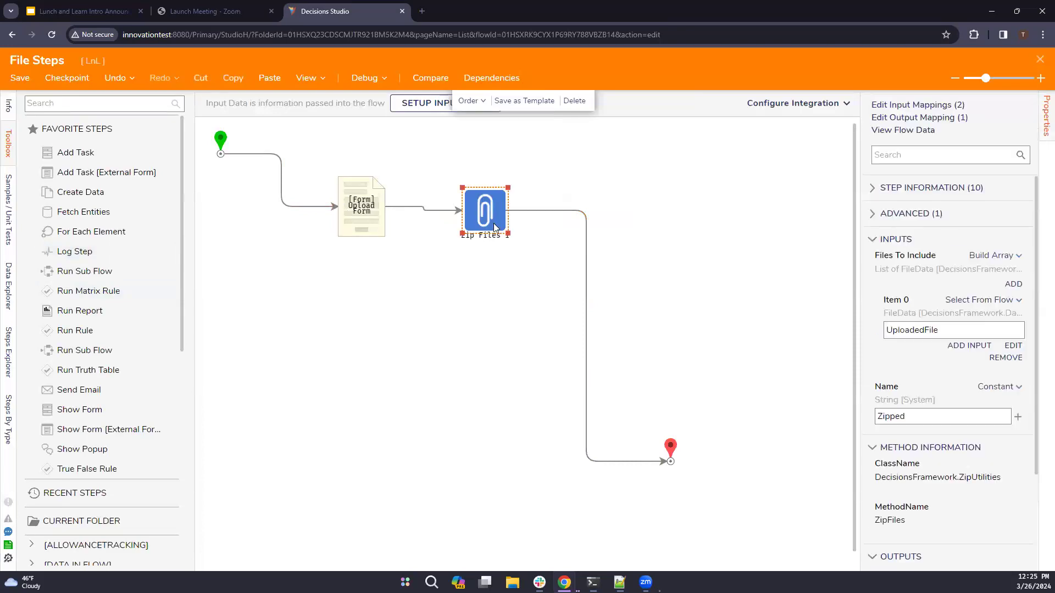
key(Delete)
text(zip)
key(BackSpace)
key(BackSpace)
key(BackSpace)
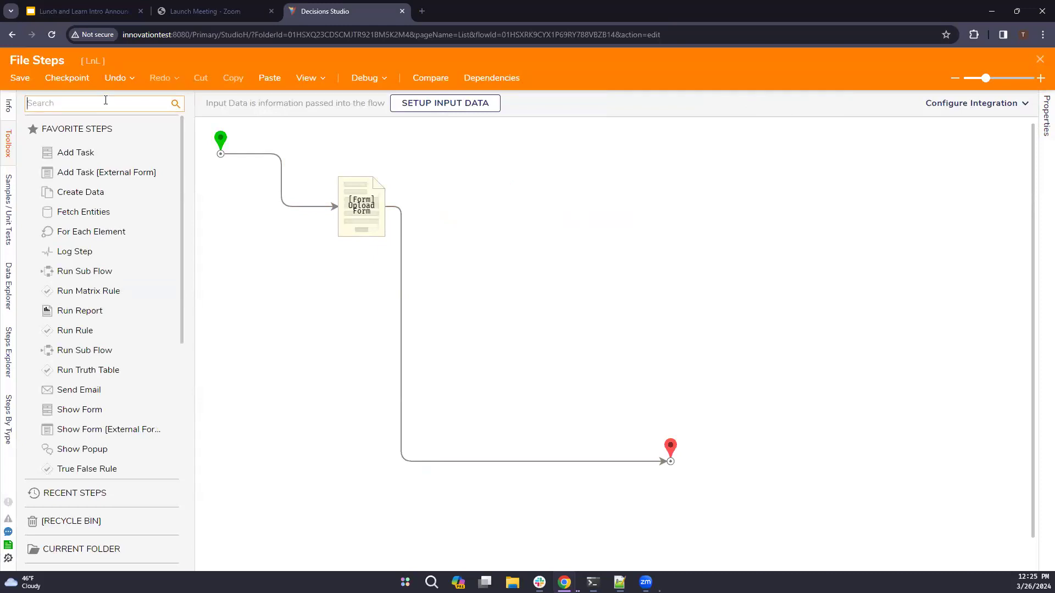
- Add a Show Form step after Upload Form and create a new Form named "Doc View" for it
drag(156, 410, 458, 369)
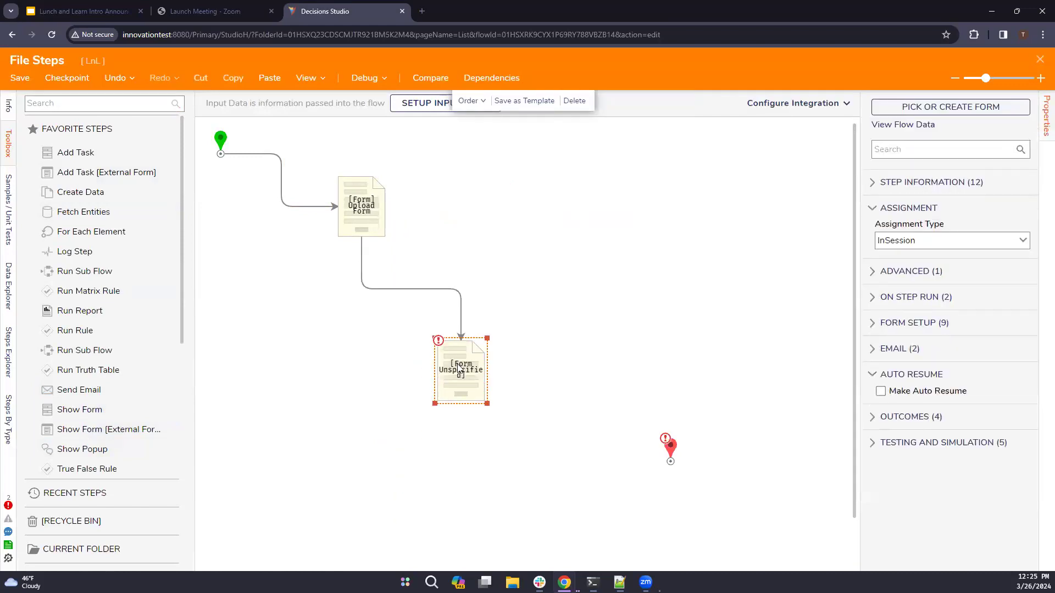
click(922, 109)
click(379, 374)
click(492, 236)
key(BackSpace)
text(Doc View)
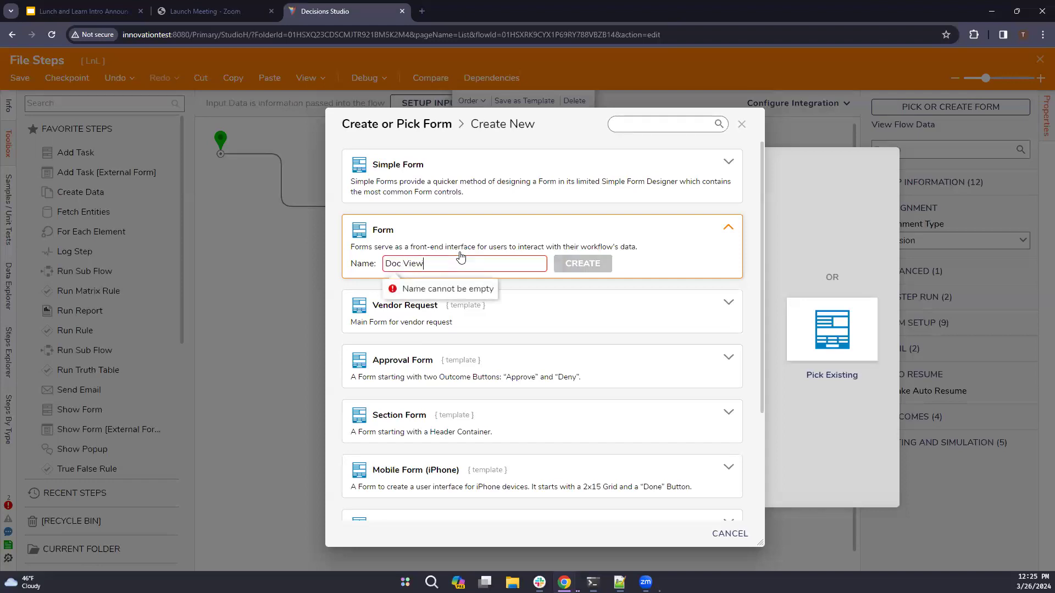
click(576, 264)
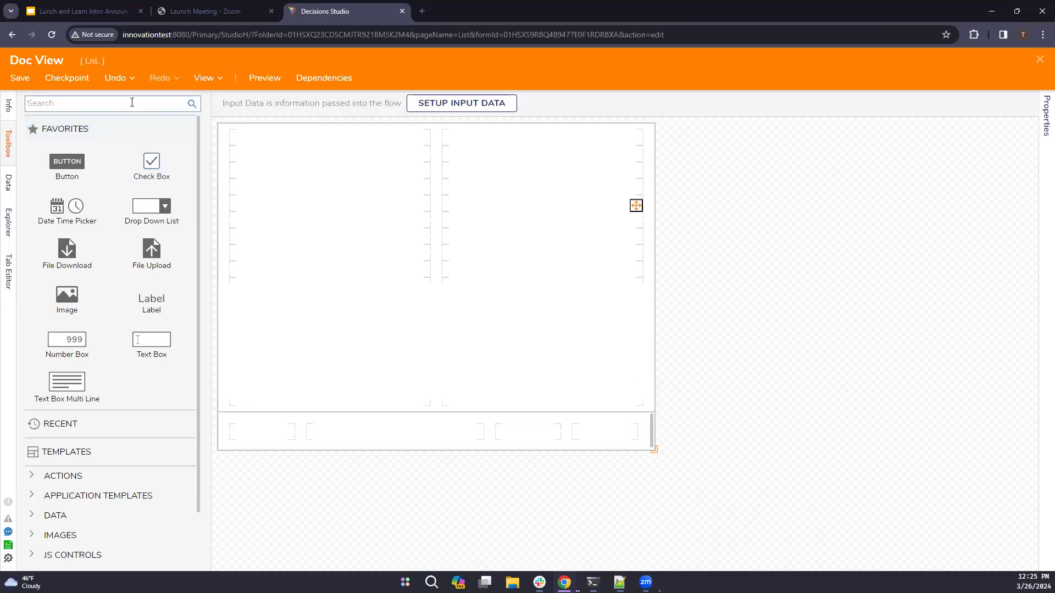
- Find the Document Viewer control and place it in the lower part of the form's first column
click(132, 102)
text(docu)
key(BackSpace)
key(BackSpace)
key(BackSpace)
text(nt)
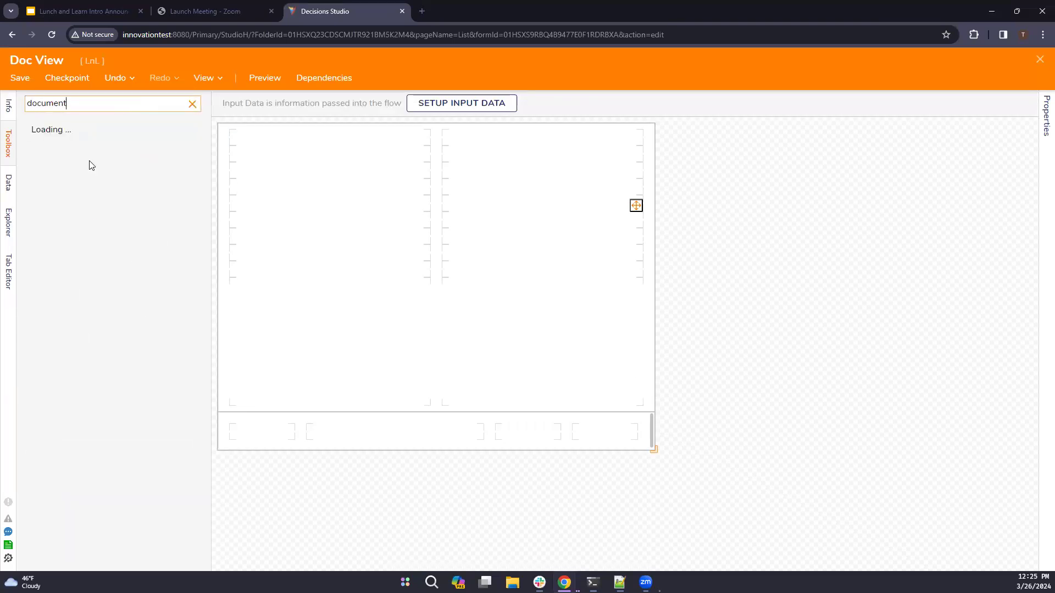
drag(87, 157, 376, 373)
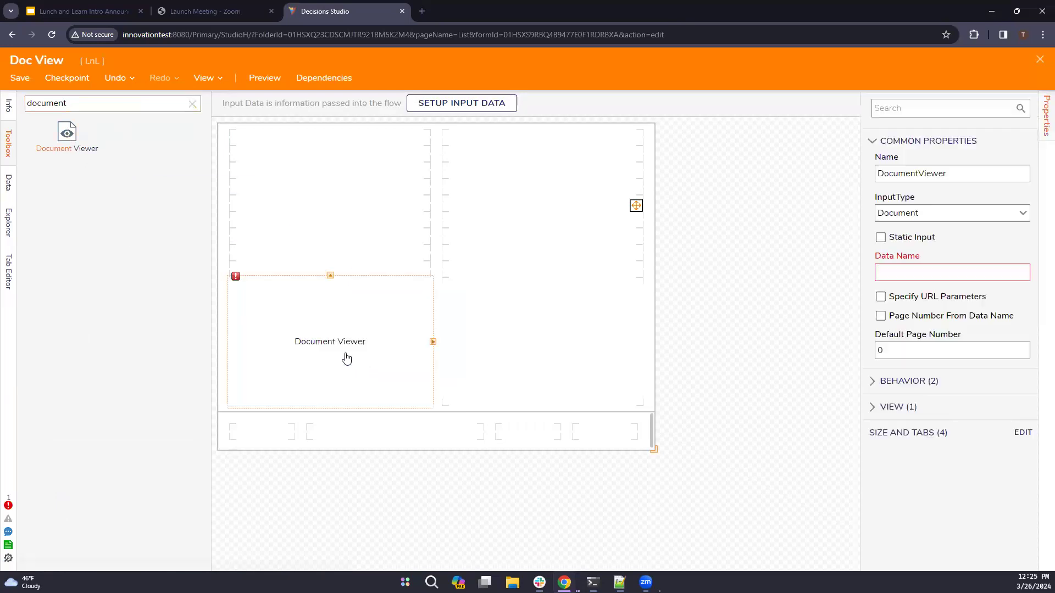
- Set the Document Viewer's input type to FileData and its data name to FileToView
click(1023, 216)
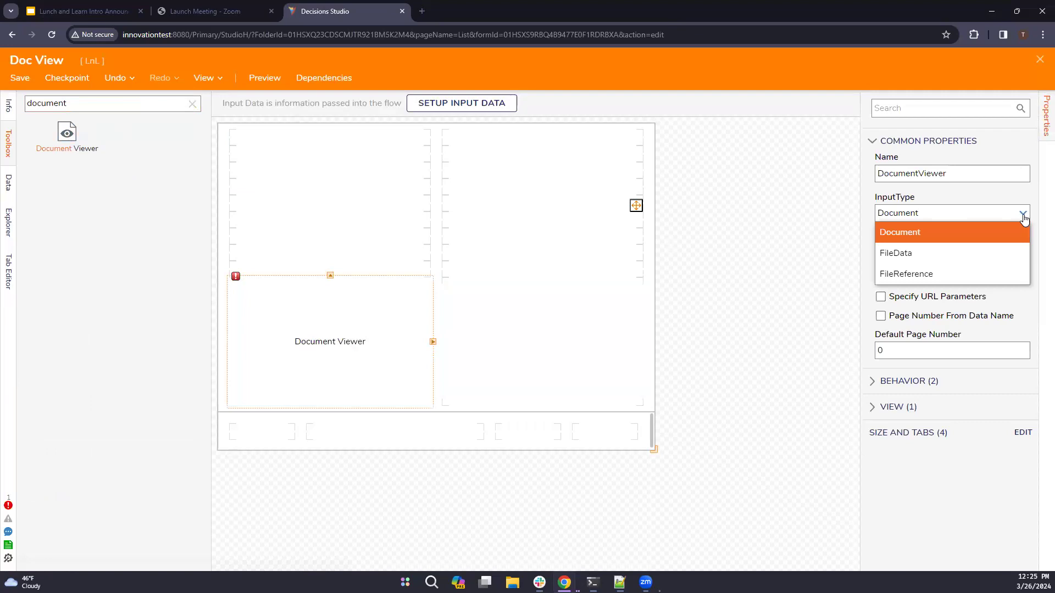
click(1024, 218)
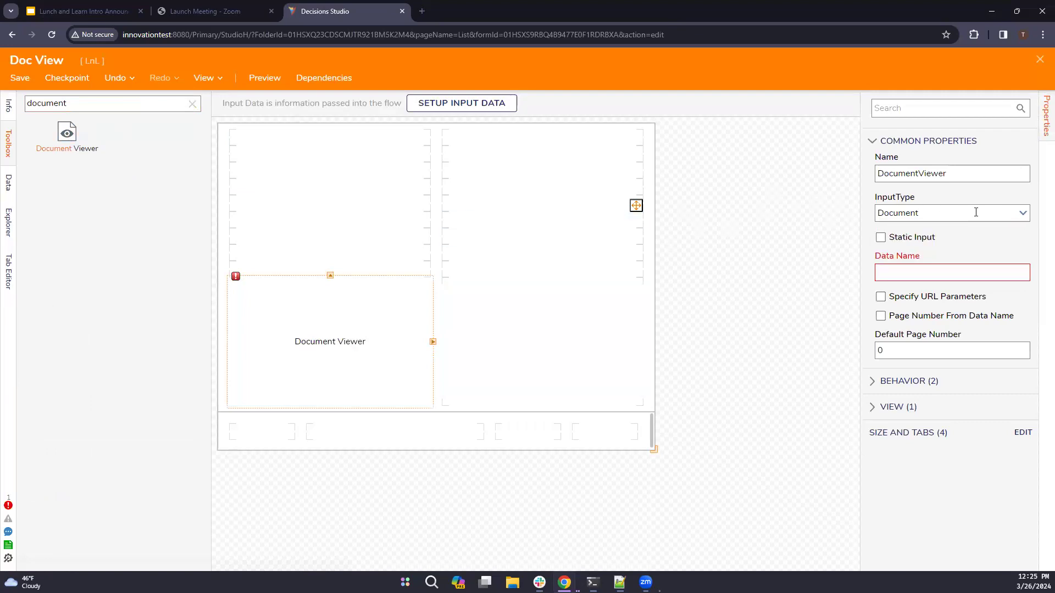
click(1022, 216)
click(894, 254)
click(891, 279)
click(901, 269)
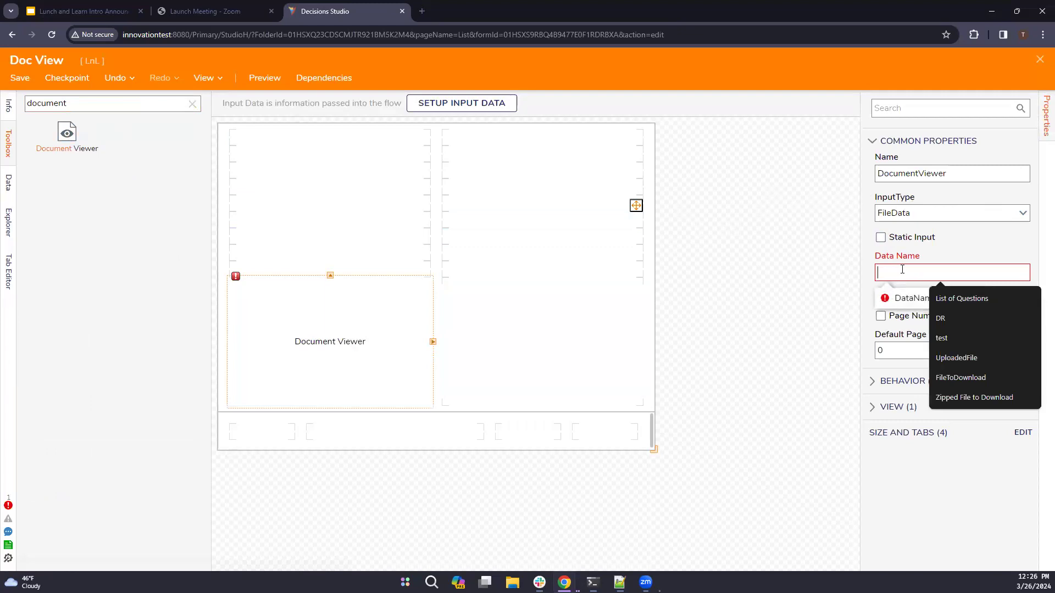
text(FileToView)
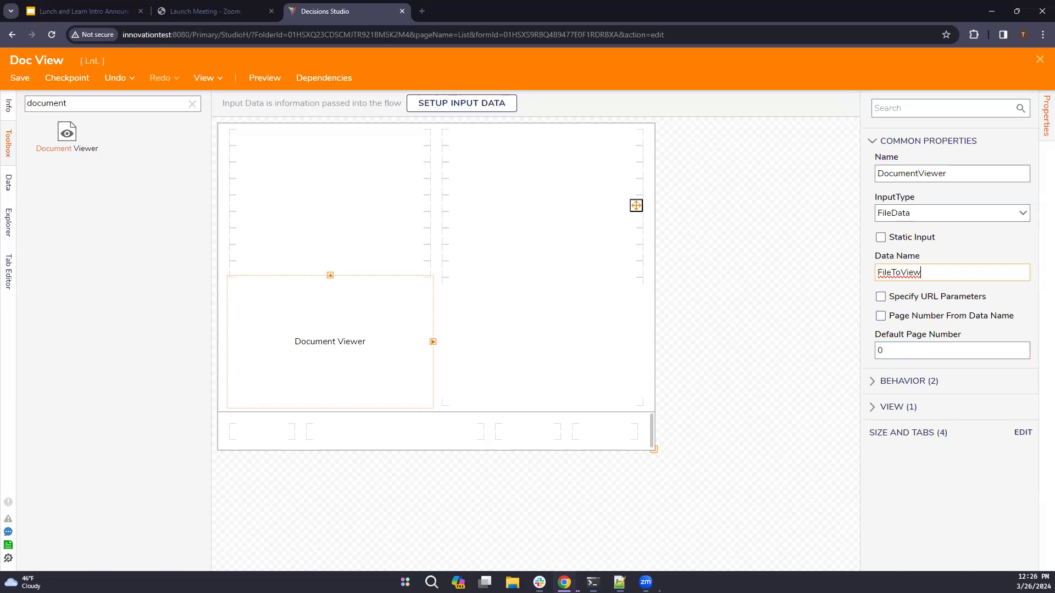
key(alt+Tab)
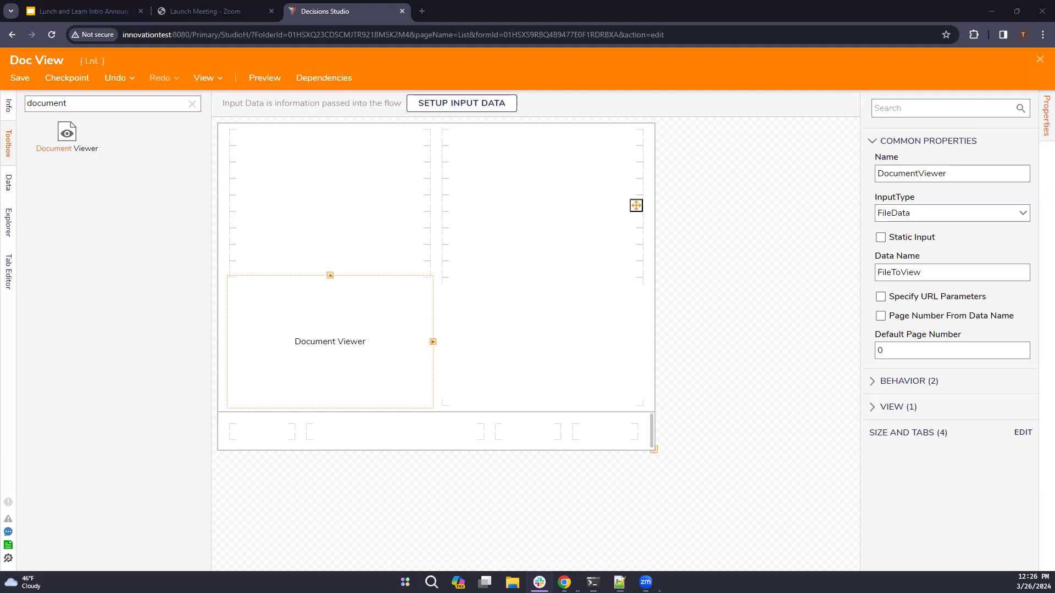
key(alt+Tab)
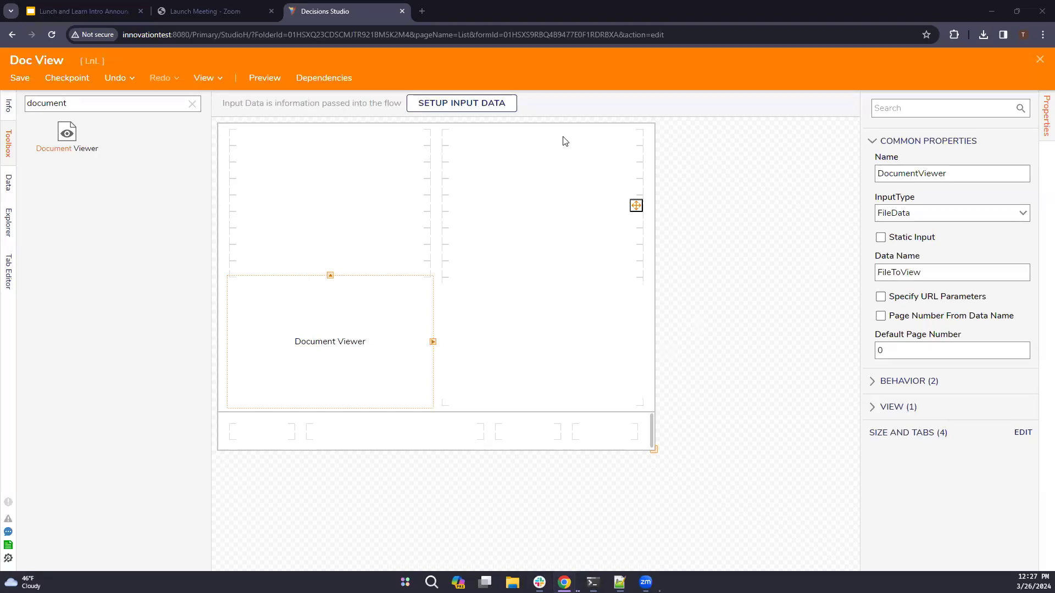
- Add a Button to the last cell of the Doc View form's footer, then save and close the form
click(192, 106)
click(175, 105)
text(butt)
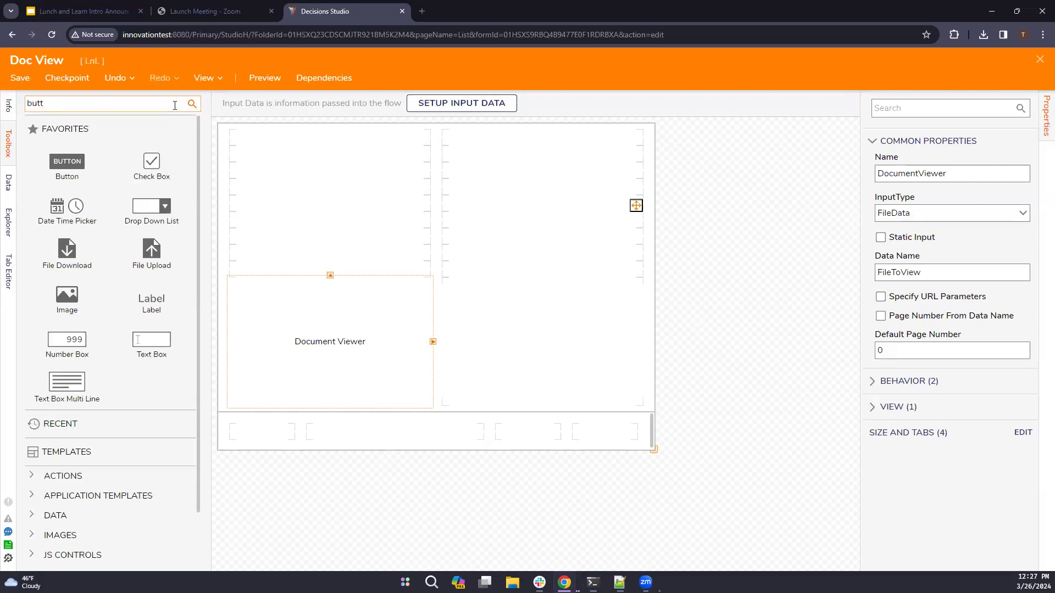
text(om)
key(BackSpace)
drag(67, 137, 604, 431)
click(51, 86)
click(19, 82)
click(669, 365)
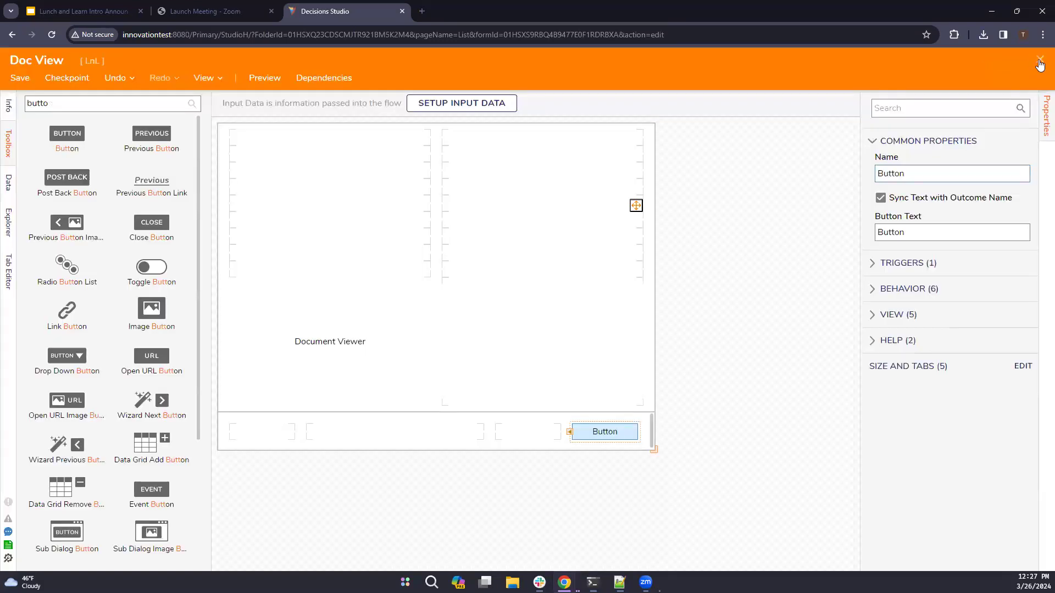
click(1039, 61)
- Move the End step farther out and place the Doc View step directly beside Upload Form
drag(495, 393, 665, 457)
drag(460, 423, 473, 232)
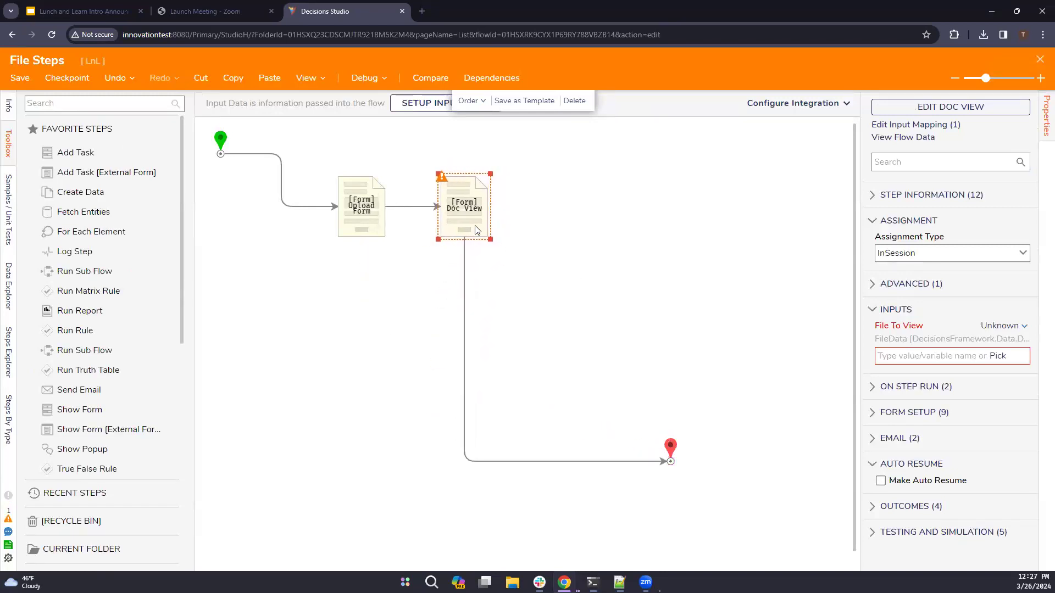
click(340, 216)
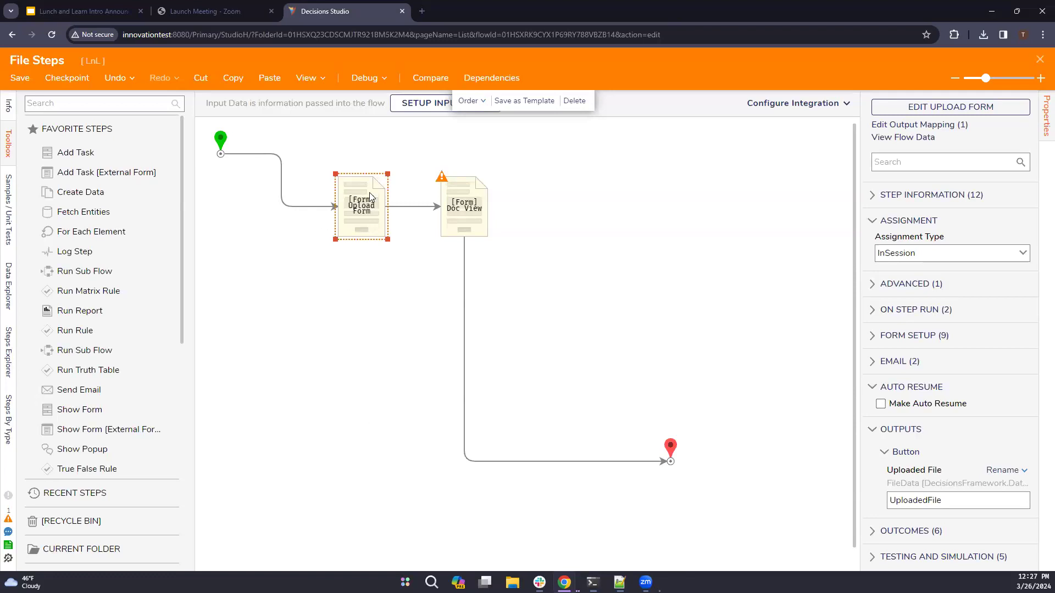
- Map Uploaded File to the Doc View step's File To View input and save the flow
click(477, 215)
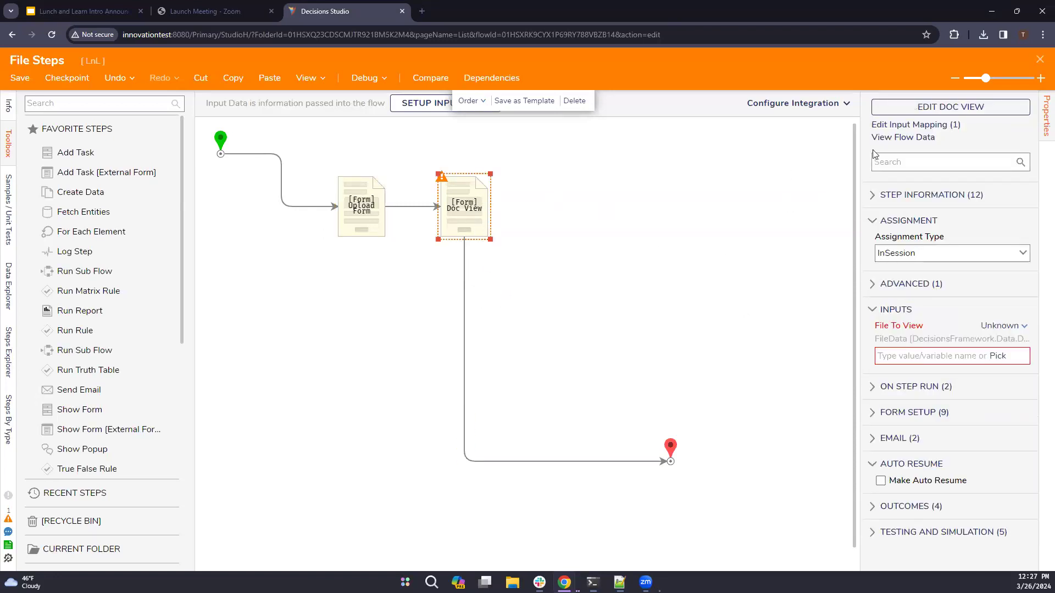
click(915, 125)
click(32, 173)
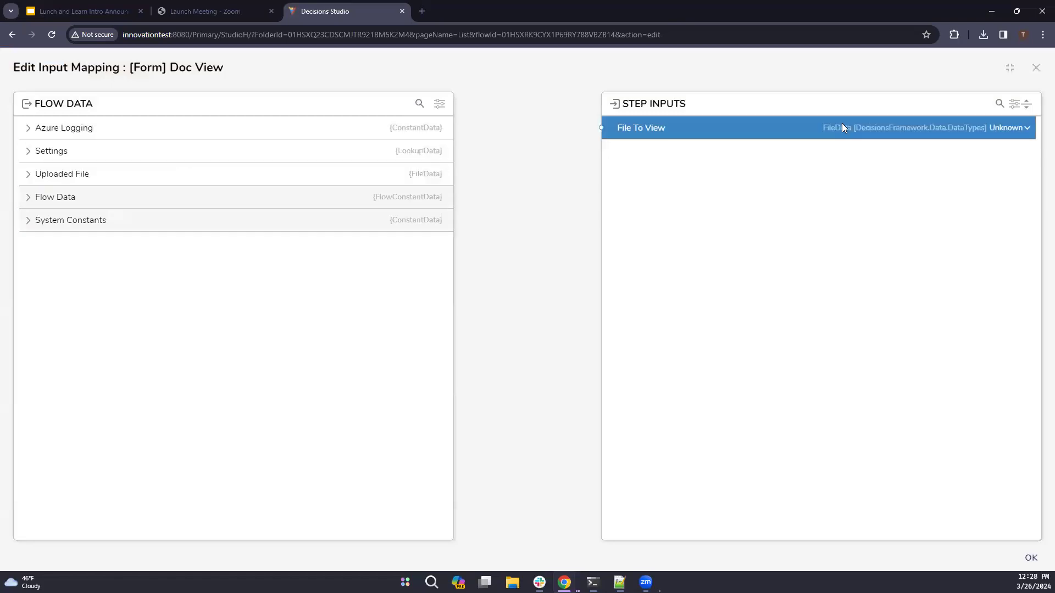
drag(433, 180, 617, 127)
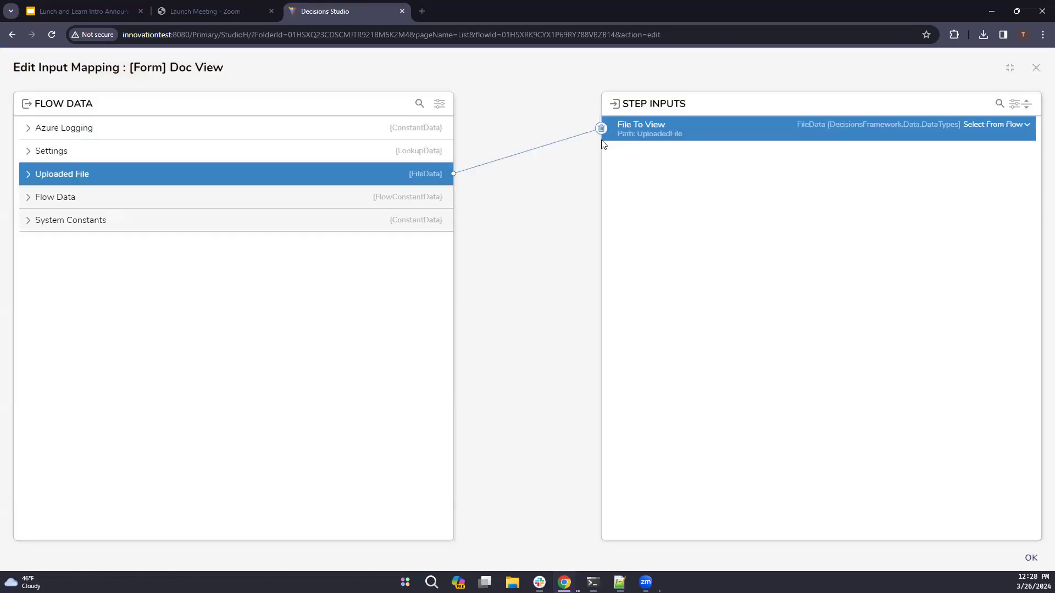
click(1033, 559)
click(17, 79)
click(671, 367)
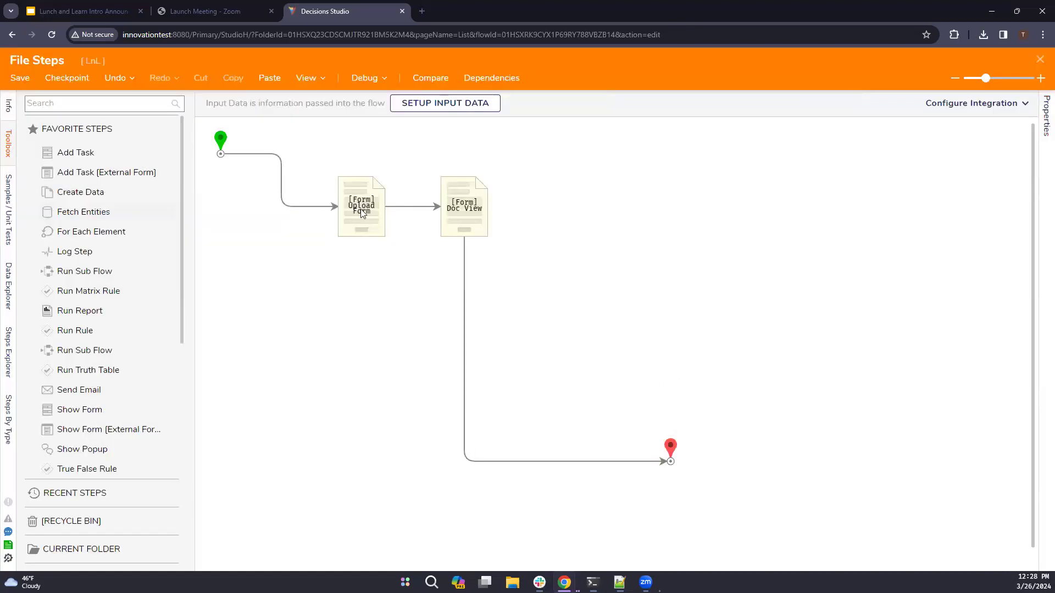
- Expand Uploaded File in Doc View's input mapping and switch File To View to Build Data
click(360, 207)
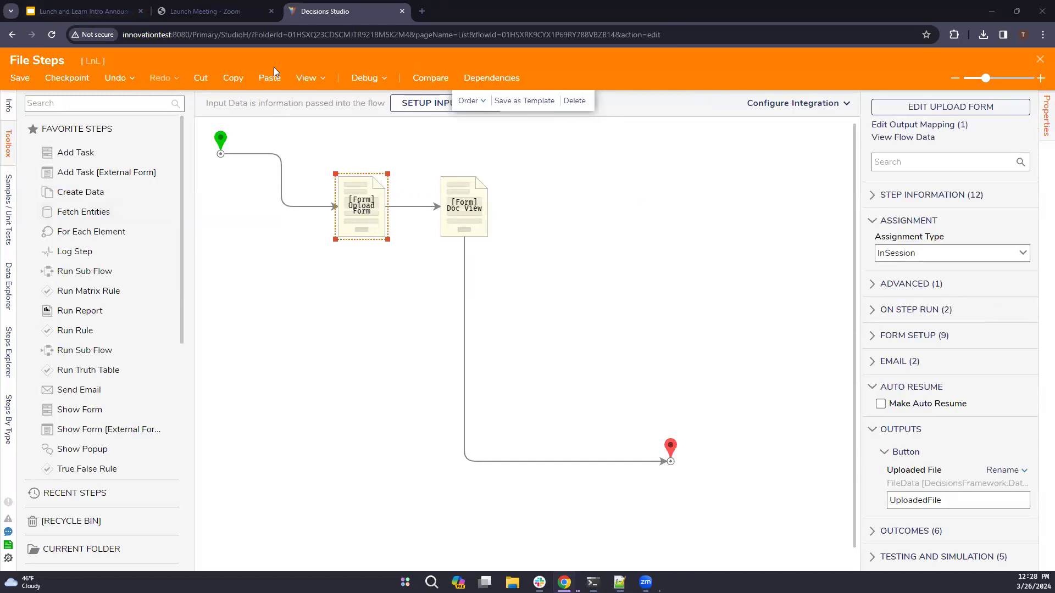
click(464, 208)
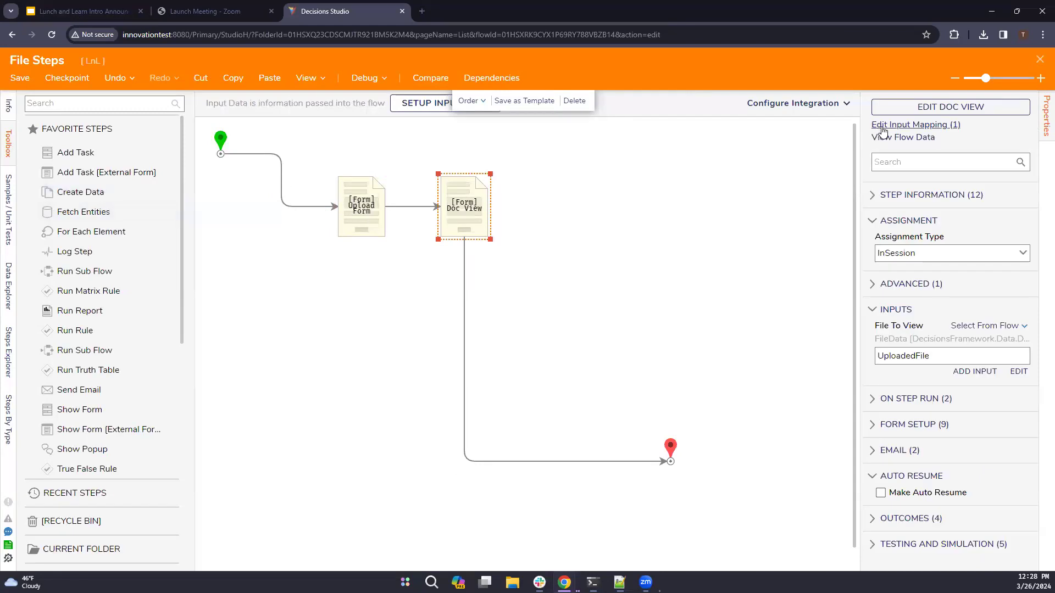
click(882, 125)
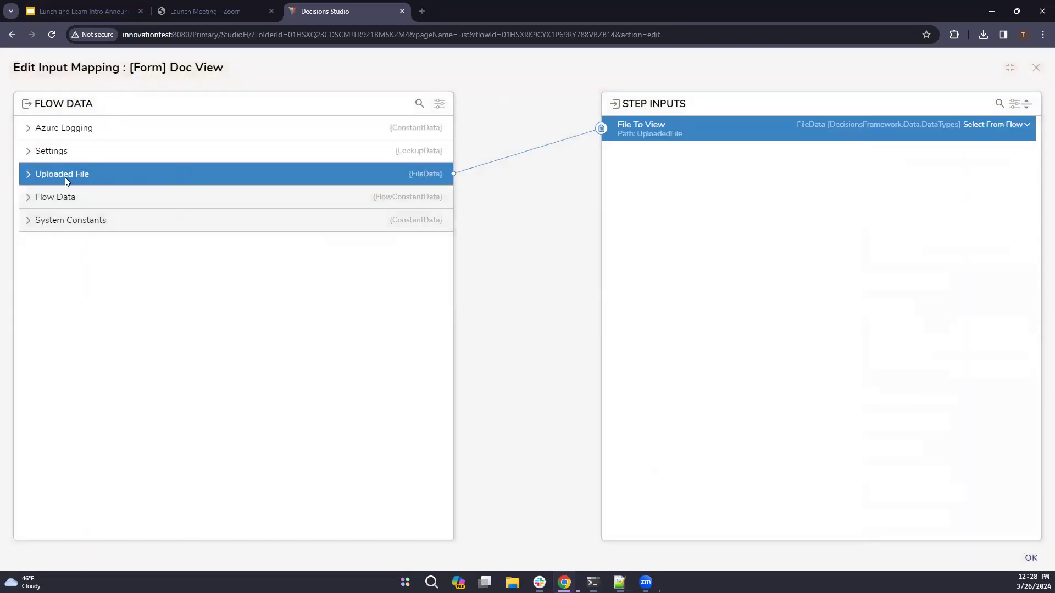
click(28, 173)
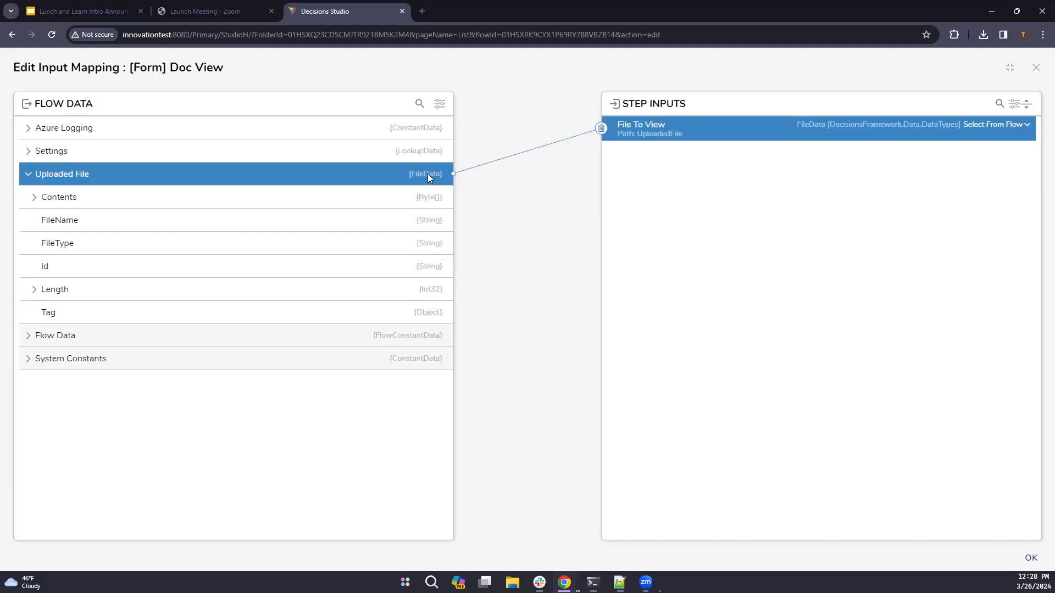
click(974, 127)
click(922, 115)
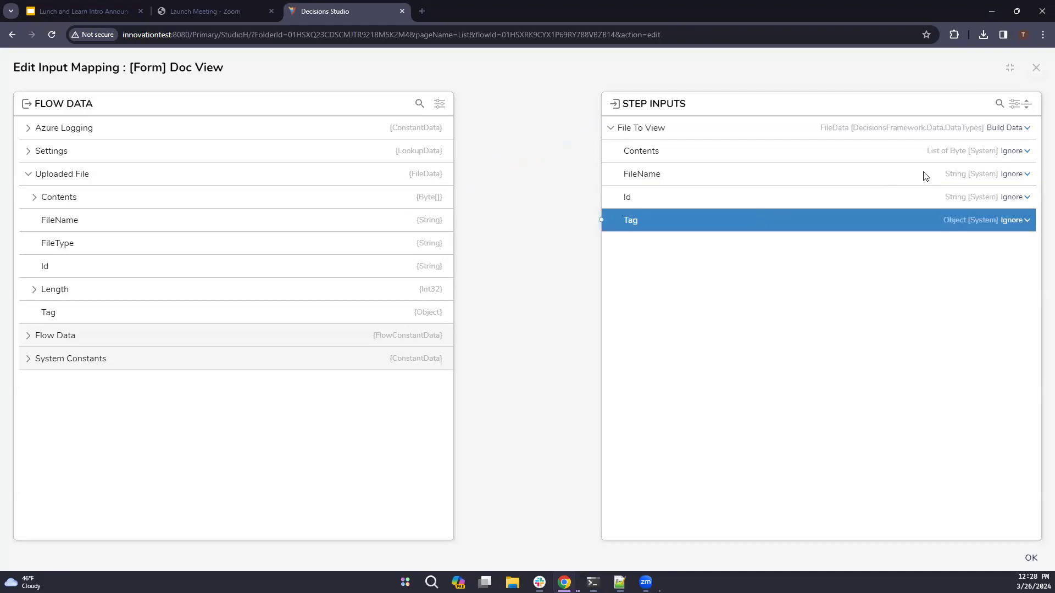
- Set File To View's FileName to the constant dummy.pdf
click(1012, 175)
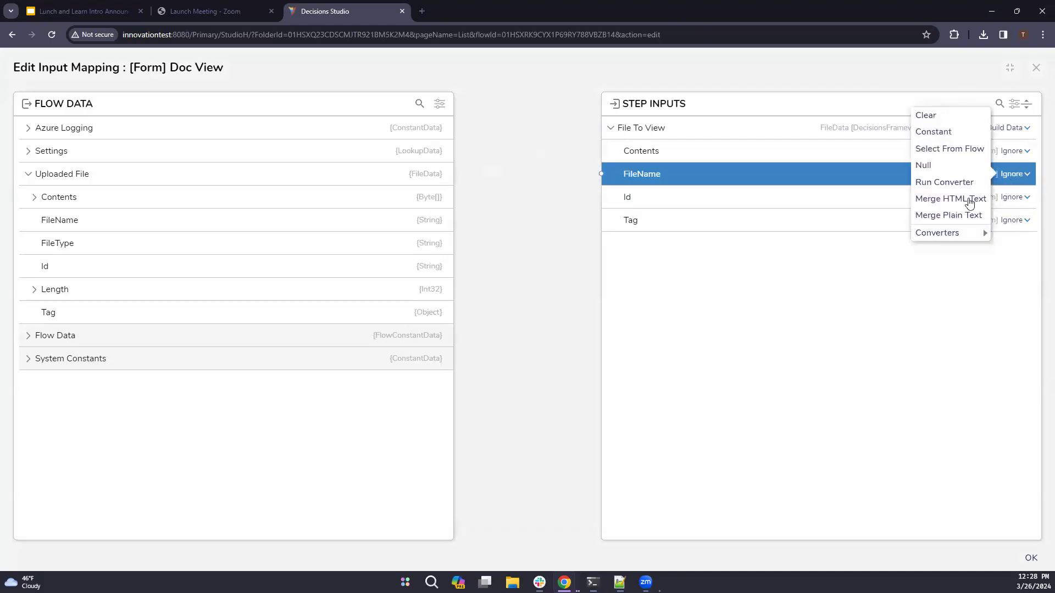
click(933, 132)
click(818, 190)
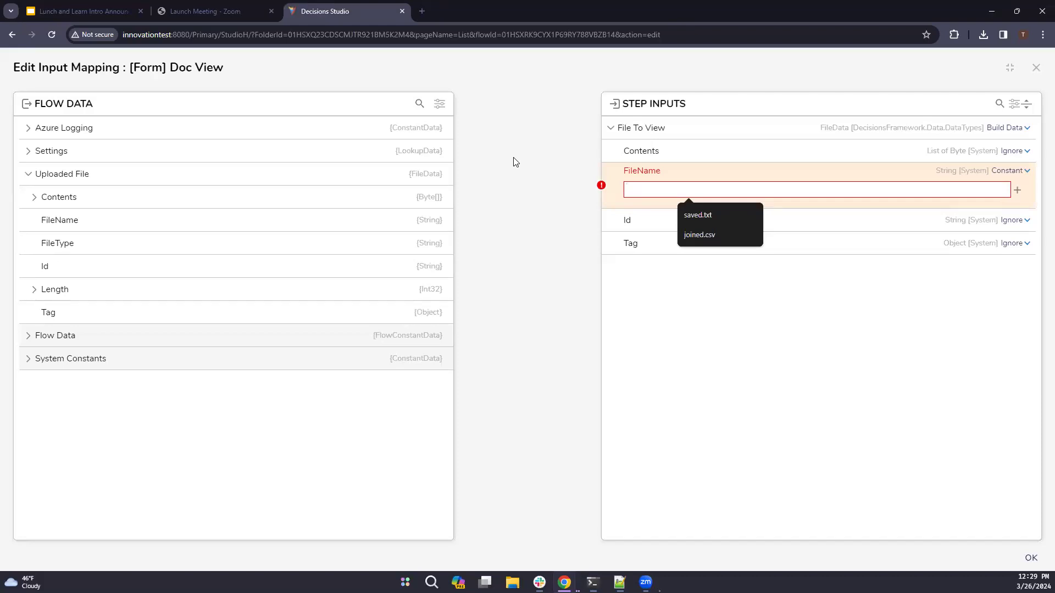
text(du)
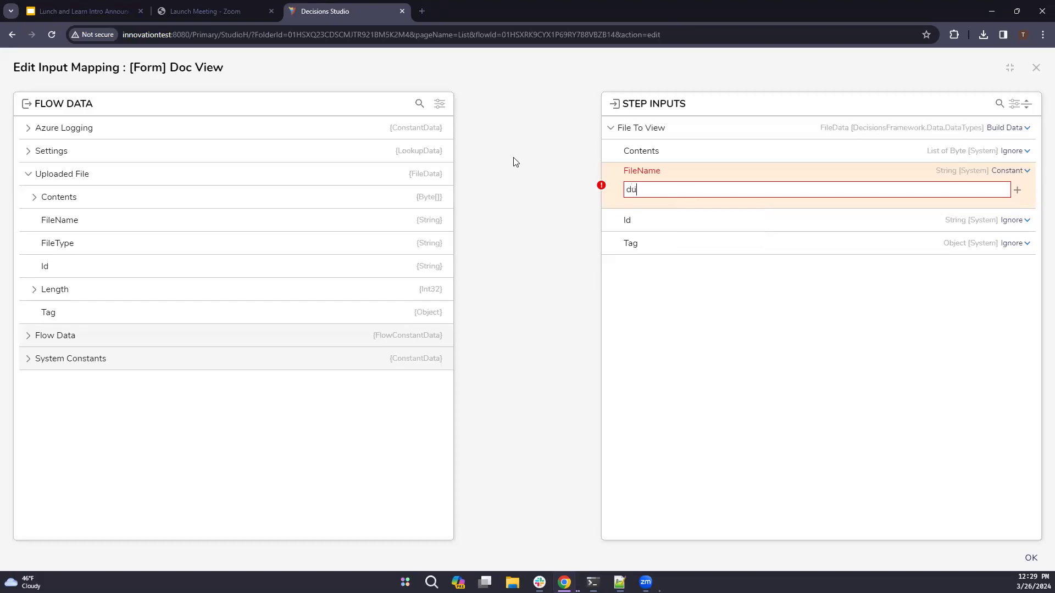
text(mmy.pdf)
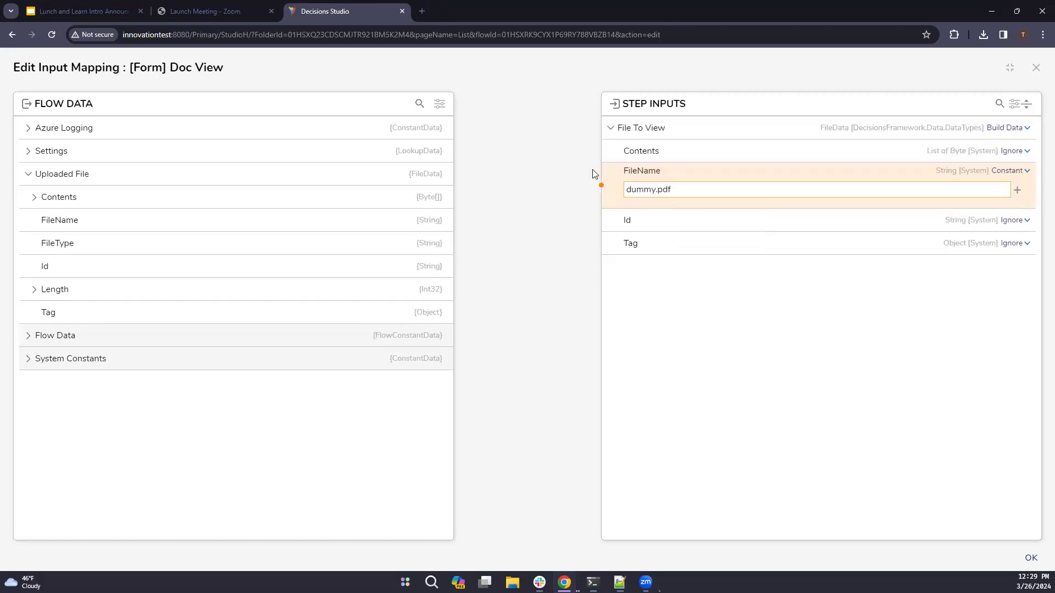
- Map Uploaded File's Contents to File To View's Contents, confirm the mapping and save the flow
drag(308, 193, 606, 145)
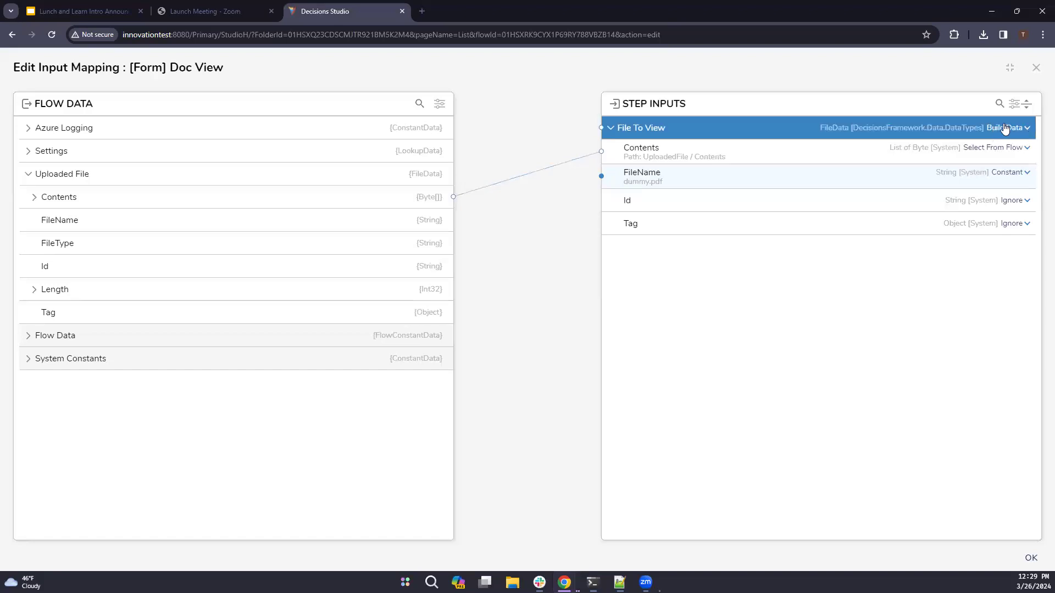
click(1022, 557)
key(ctrl+s)
key(Return)
- Debug the File Steps flow, uploading dummy.pdf in the Upload Form and submitting it
click(362, 77)
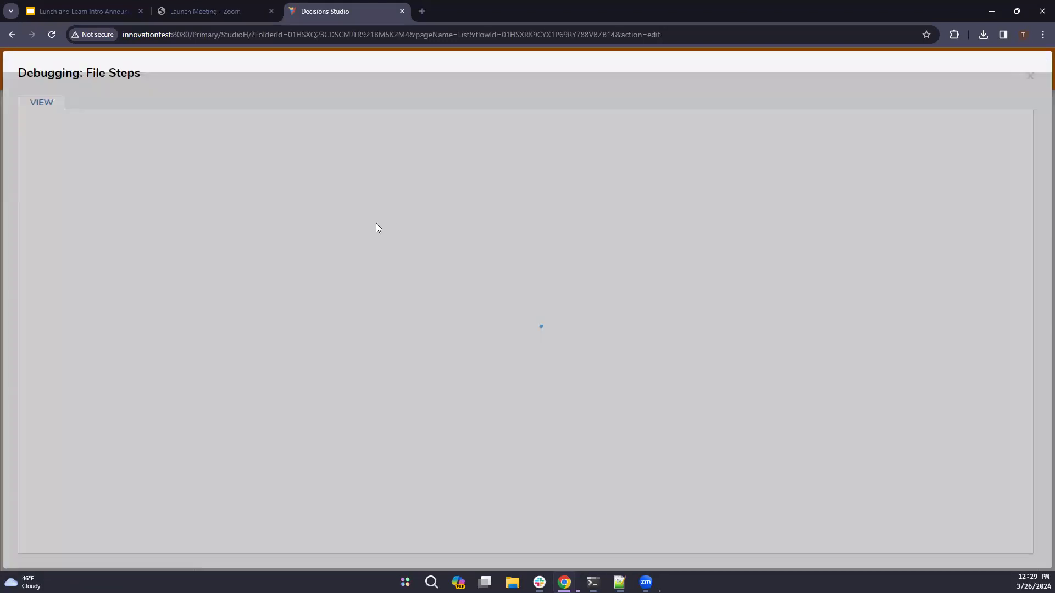
click(456, 259)
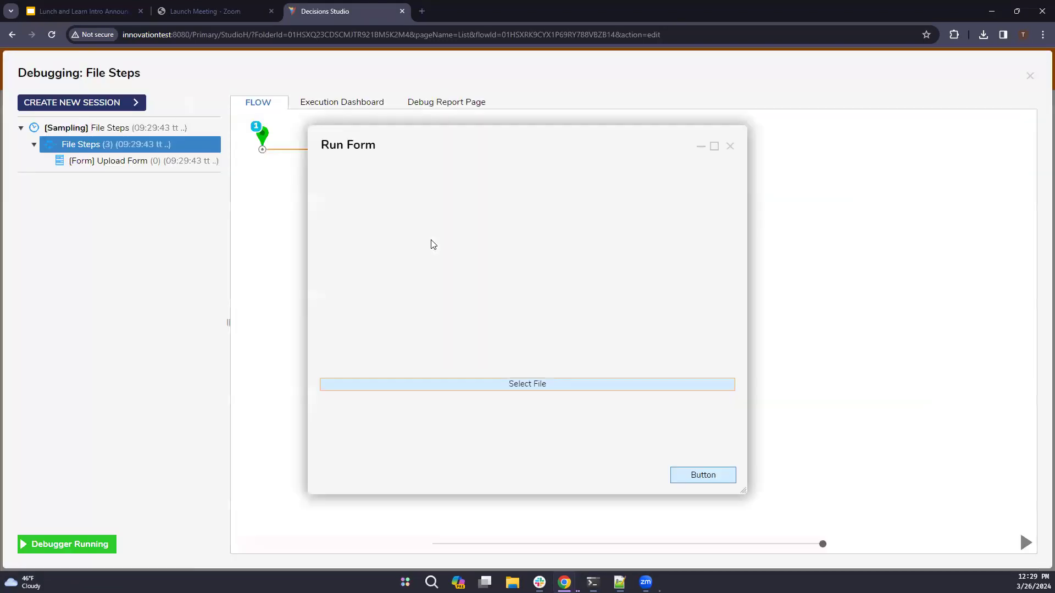
click(493, 385)
click(512, 355)
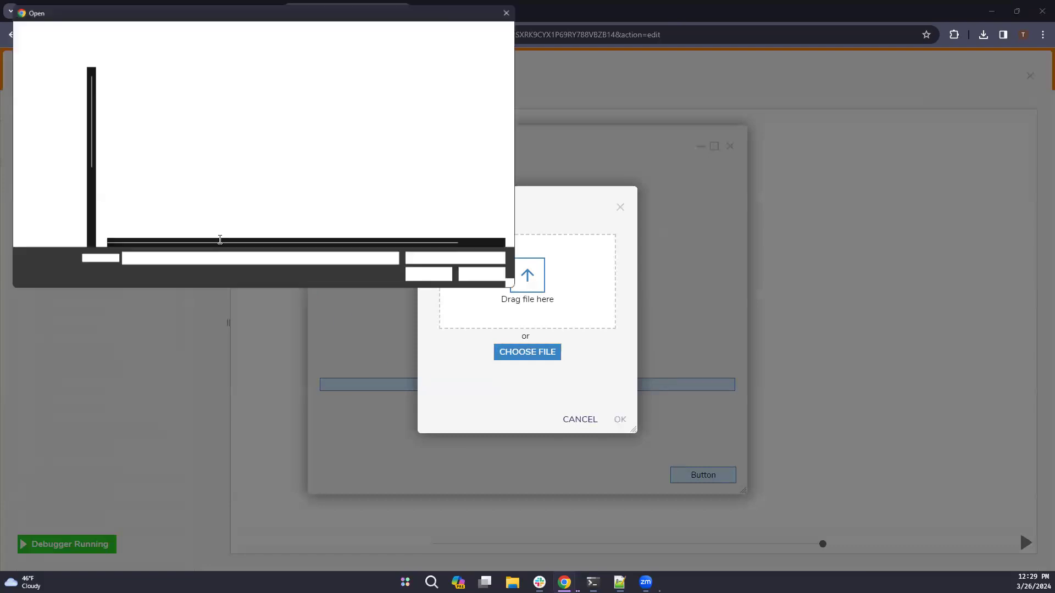
key(Escape)
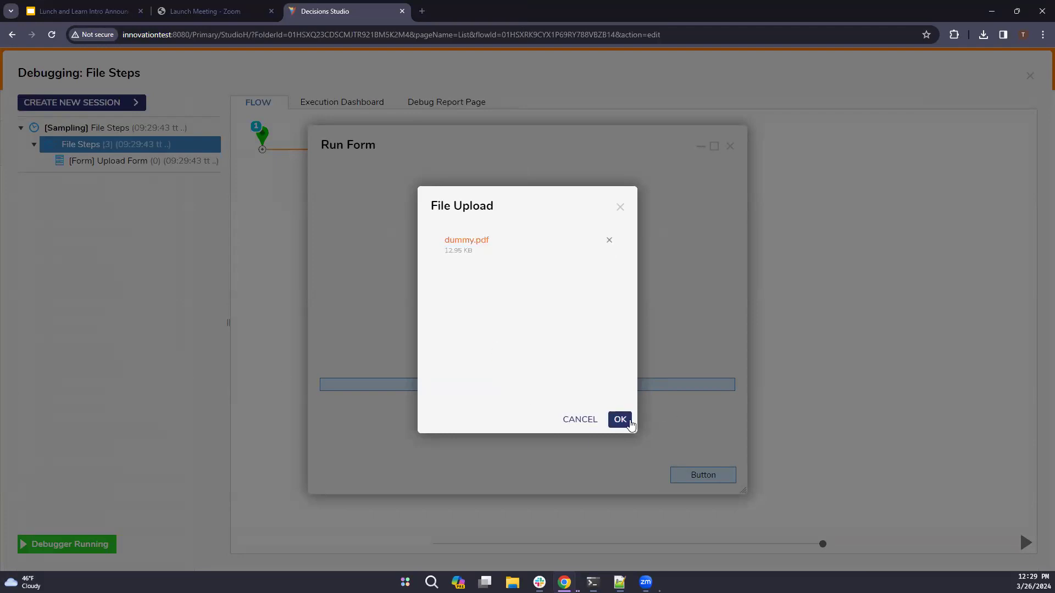
click(622, 420)
click(702, 475)
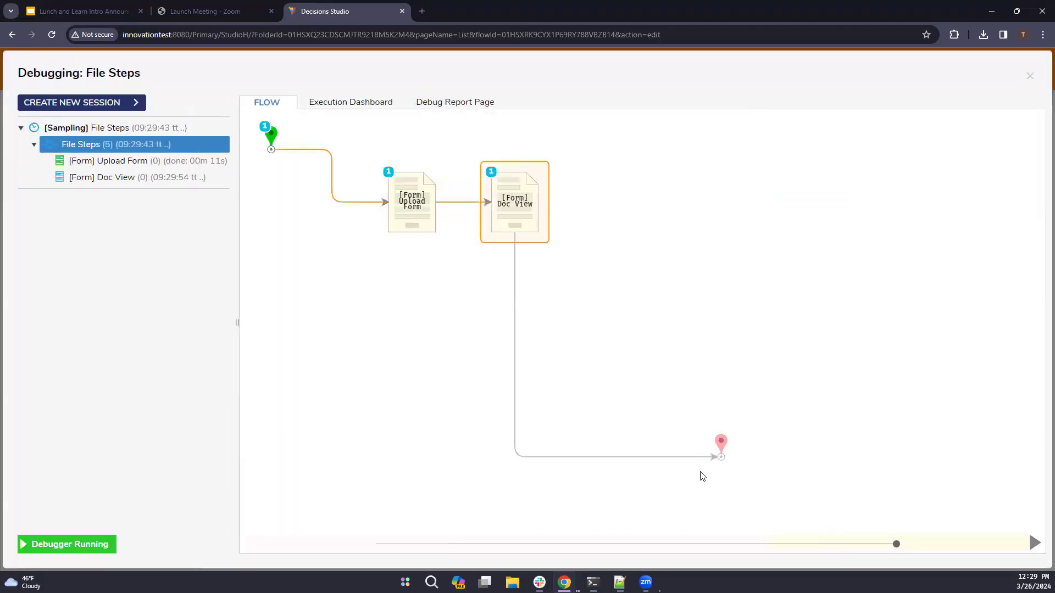
- Look through the uploaded PDF in the Doc View form's document viewer, then submit the form
scroll(420, 384, down, 3)
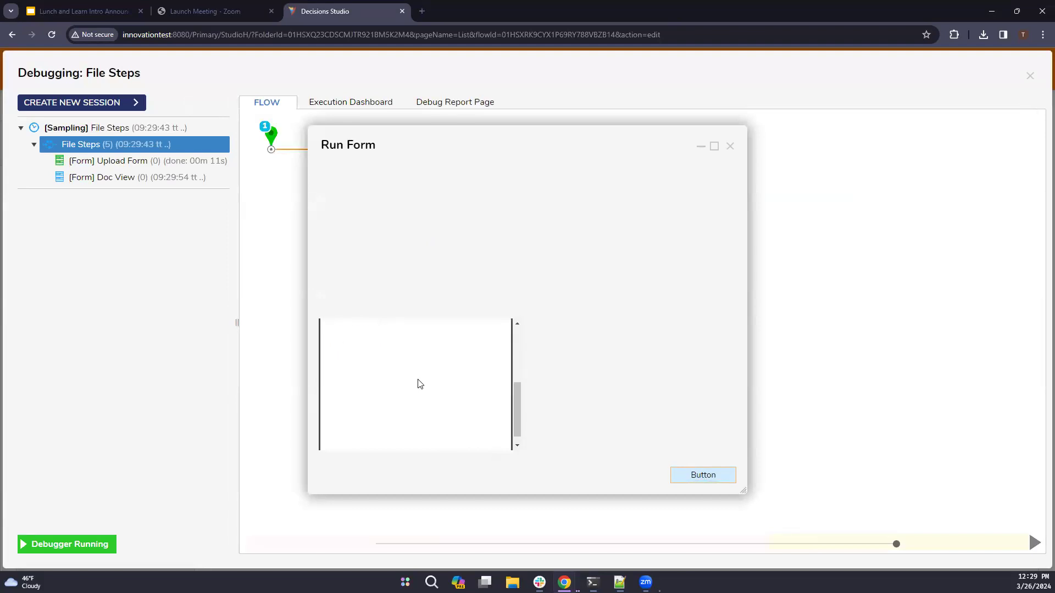
scroll(417, 381, up, 3)
scroll(395, 360, down, 5)
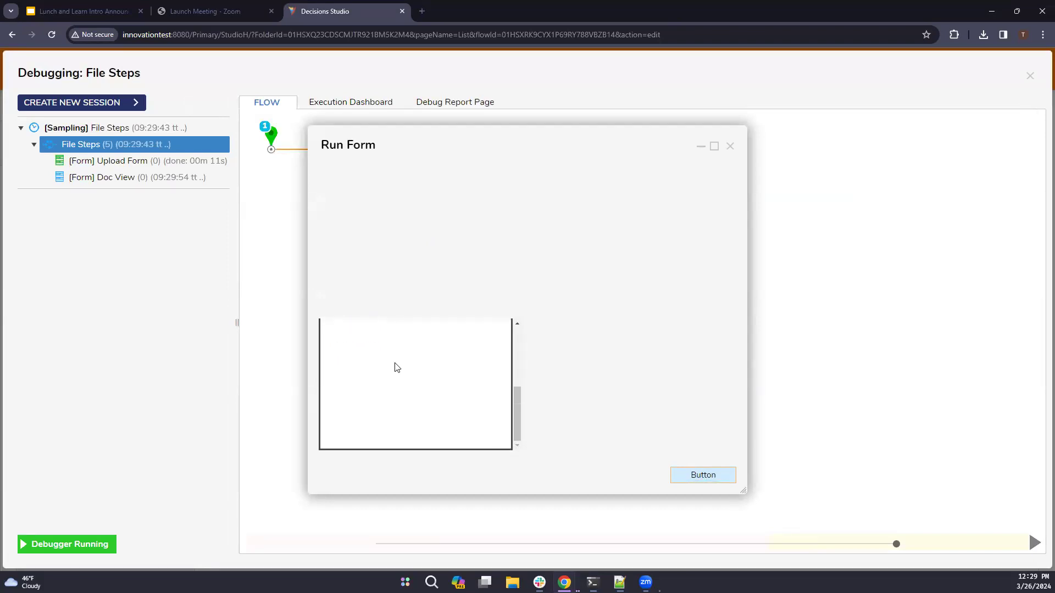
scroll(439, 384, up, 3)
scroll(424, 373, down, 3)
scroll(424, 373, up, 2)
scroll(424, 373, up, 2)
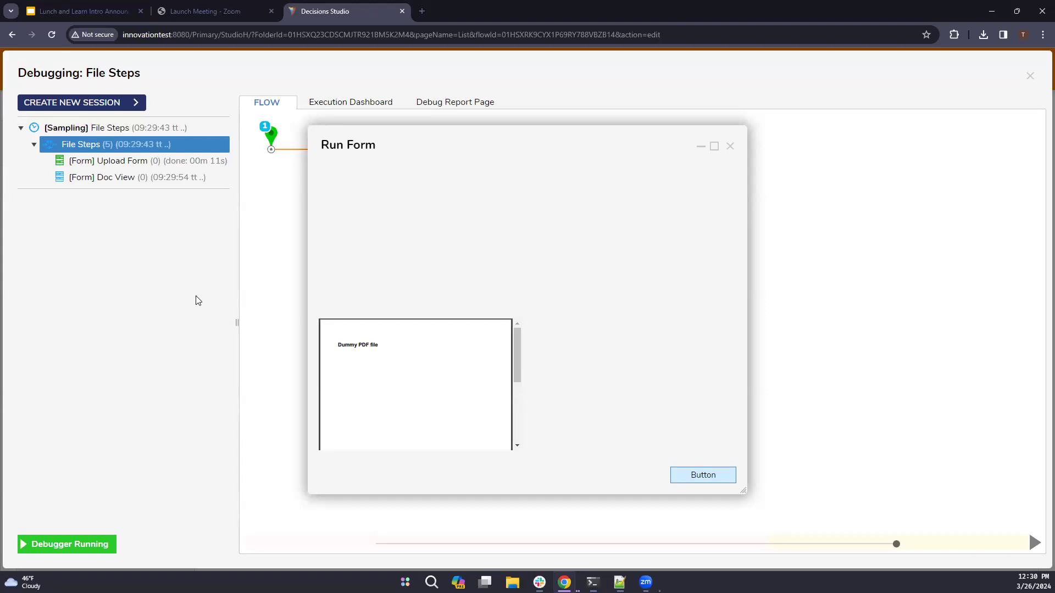
click(724, 479)
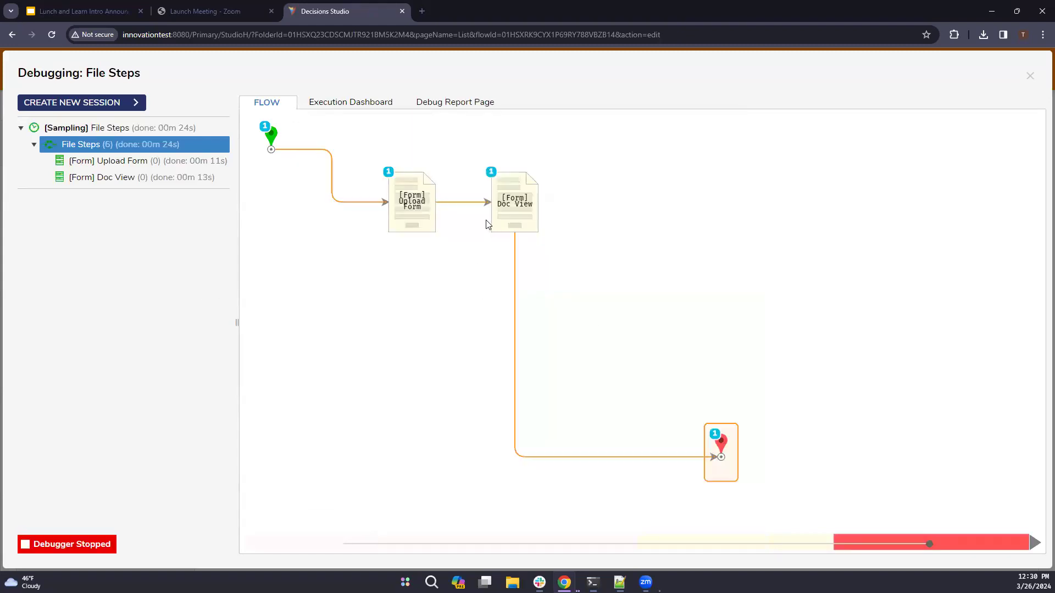
- Close the debugging session and inspect the Upload Form step's properties and Uploaded File output in the File Steps flow
click(1029, 76)
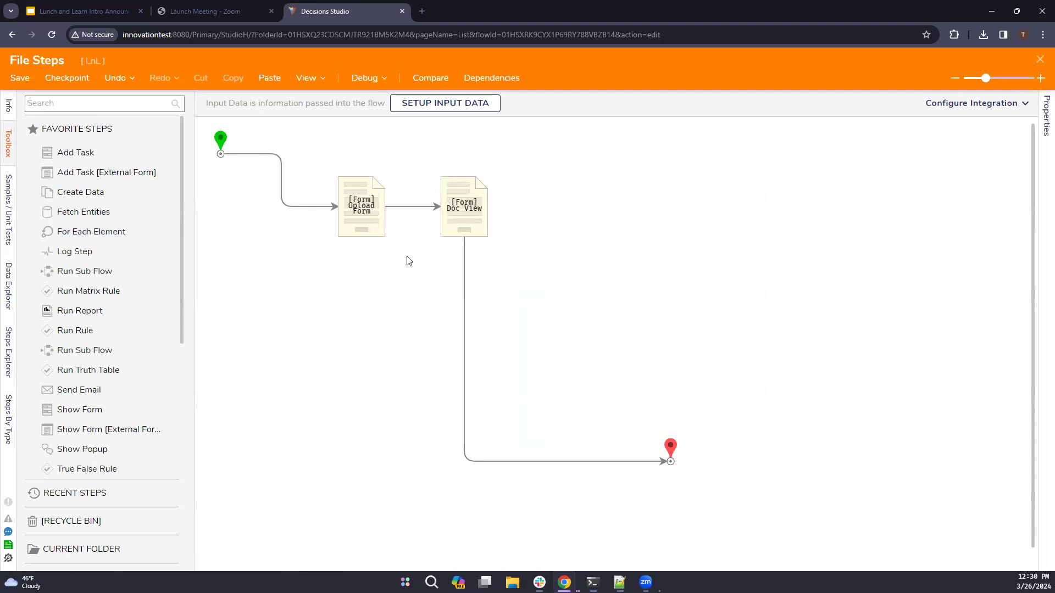
click(281, 181)
click(360, 206)
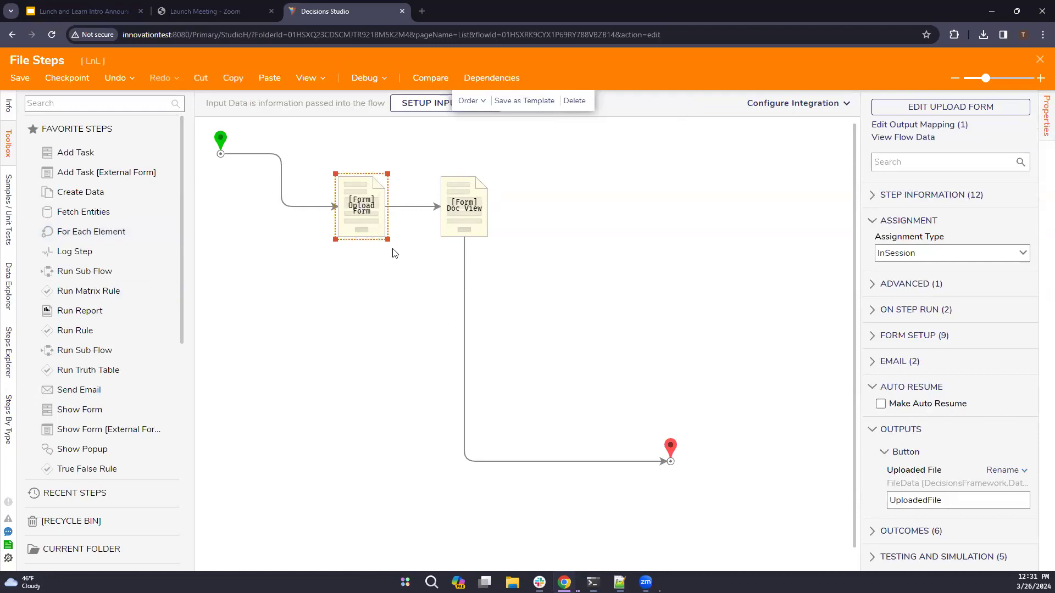
- Review the Doc View form step's input mapping for File To View, including Contents and FileName, and close the mapping
click(471, 213)
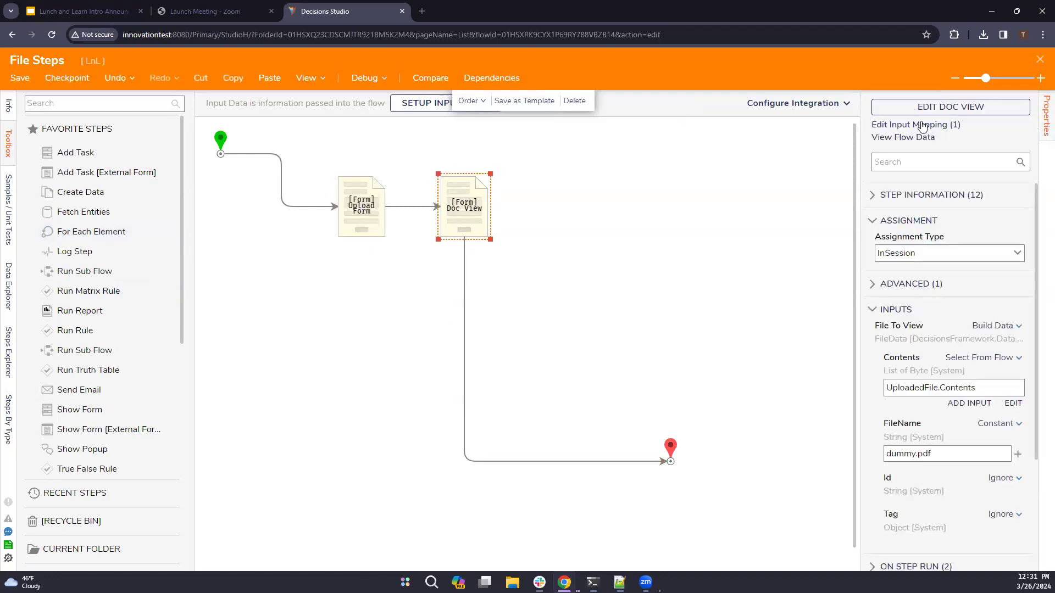
click(916, 125)
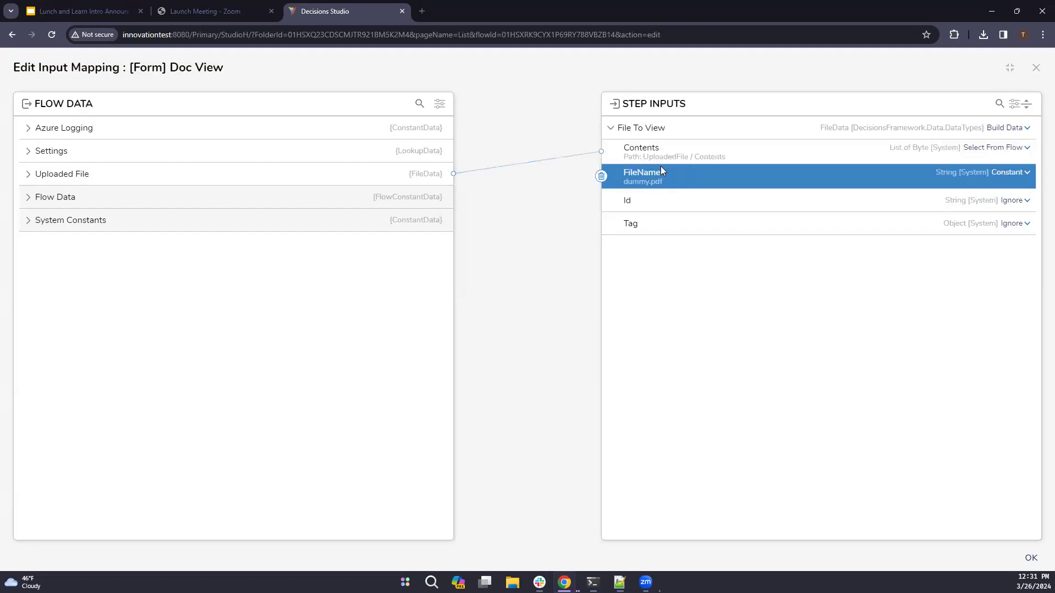
click(1031, 558)
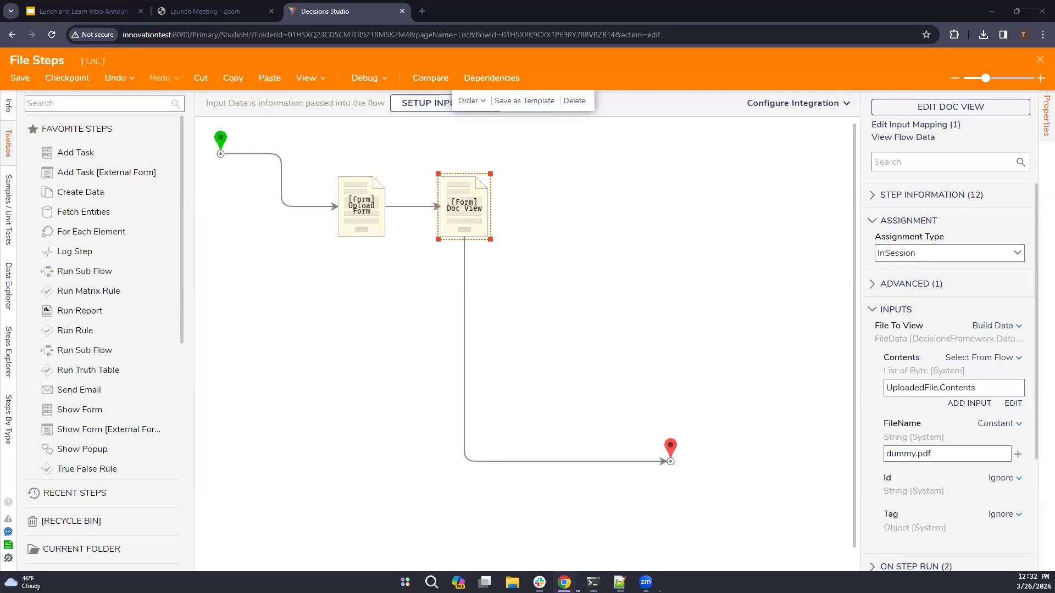
mouse_move(470, 248)
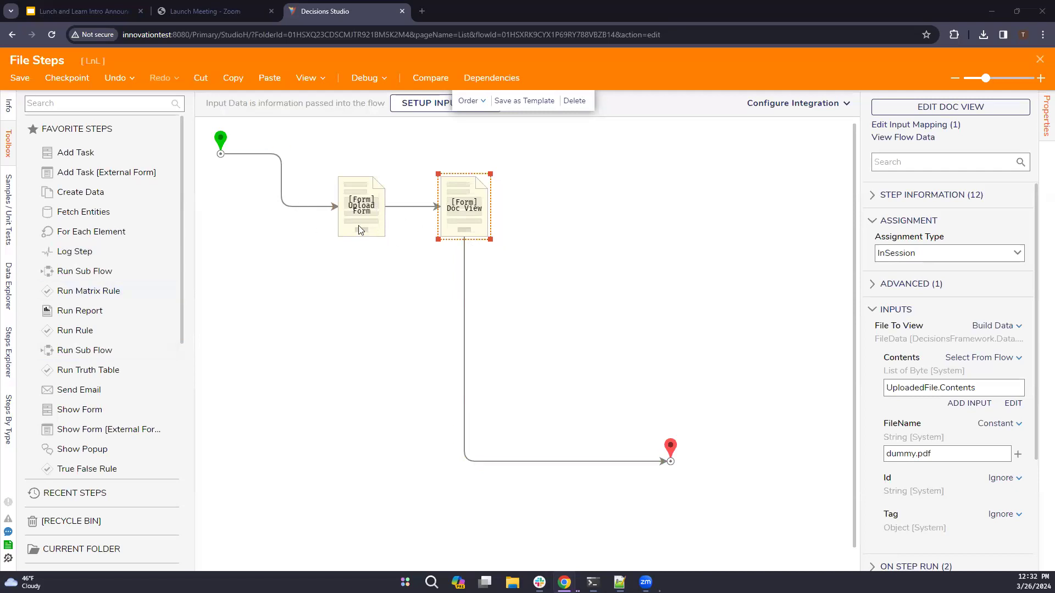